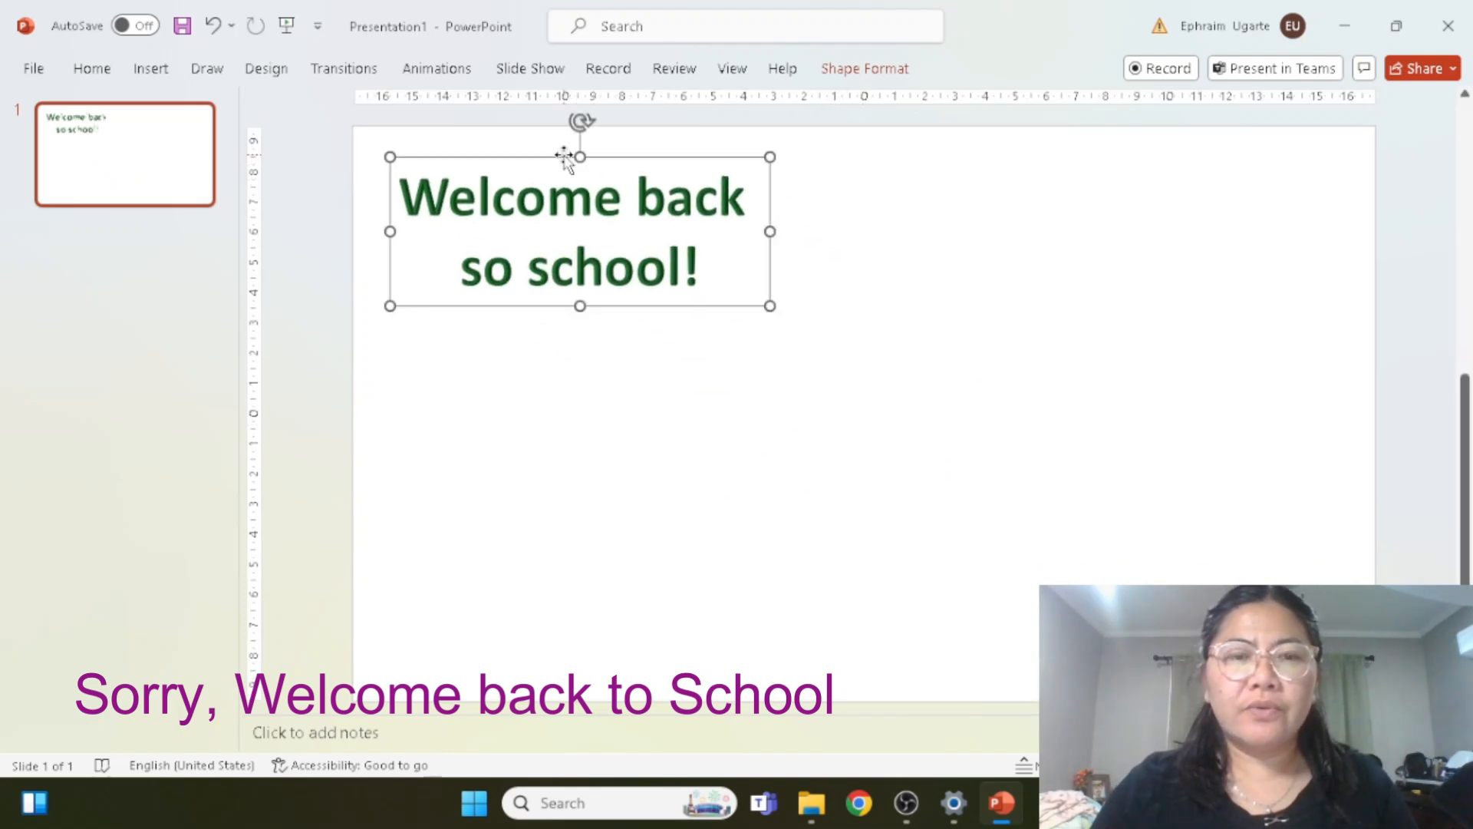
Step: Widen the "Welcome back so school!" text box slightly and enlarge its text to size 96
{"action": "left_click_drag", "start_coordinate": [770, 306], "coordinate": [759, 259]}
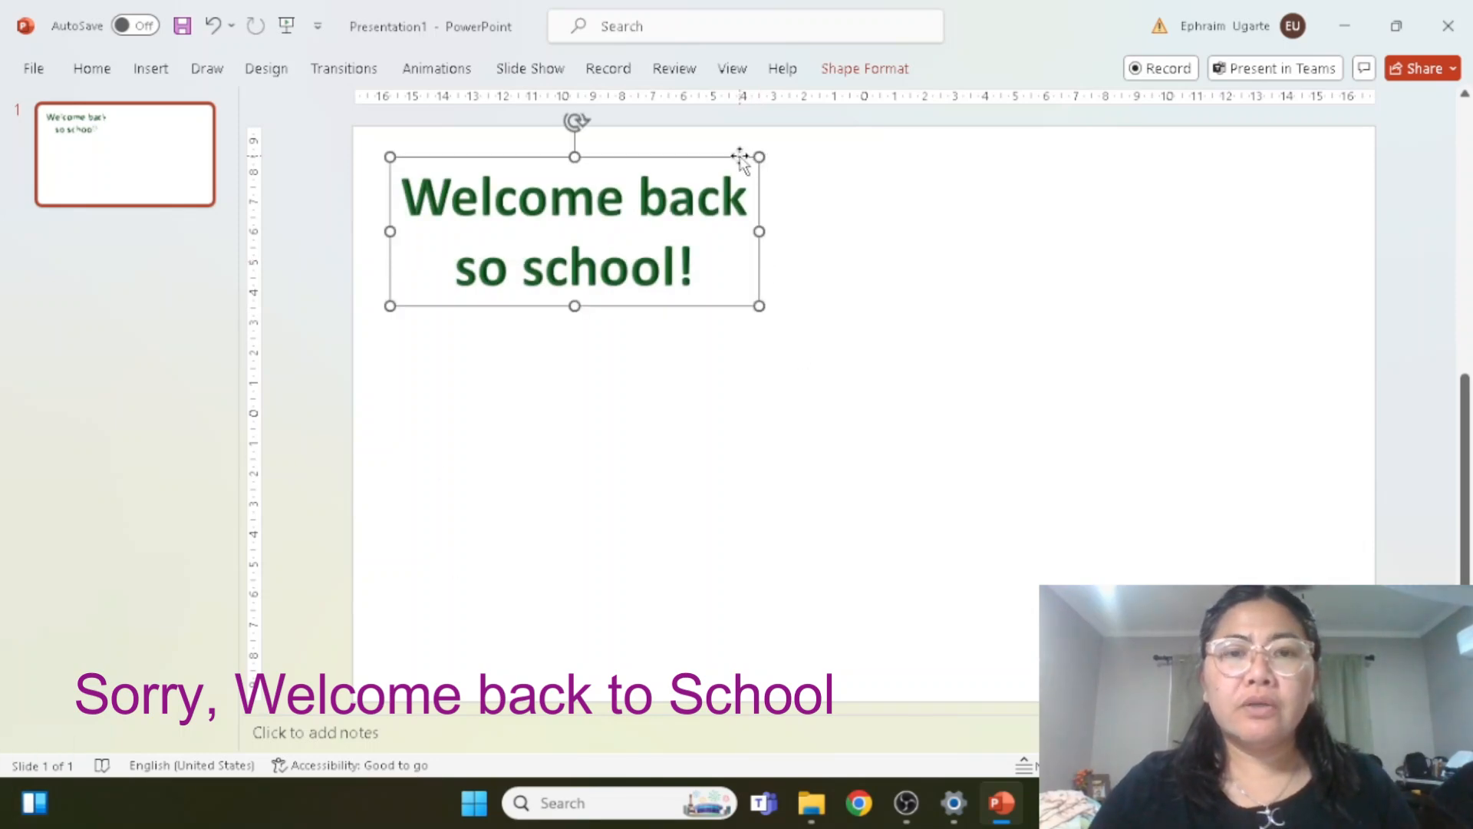
{"action": "left_click_drag", "start_coordinate": [757, 307], "coordinate": [839, 333]}
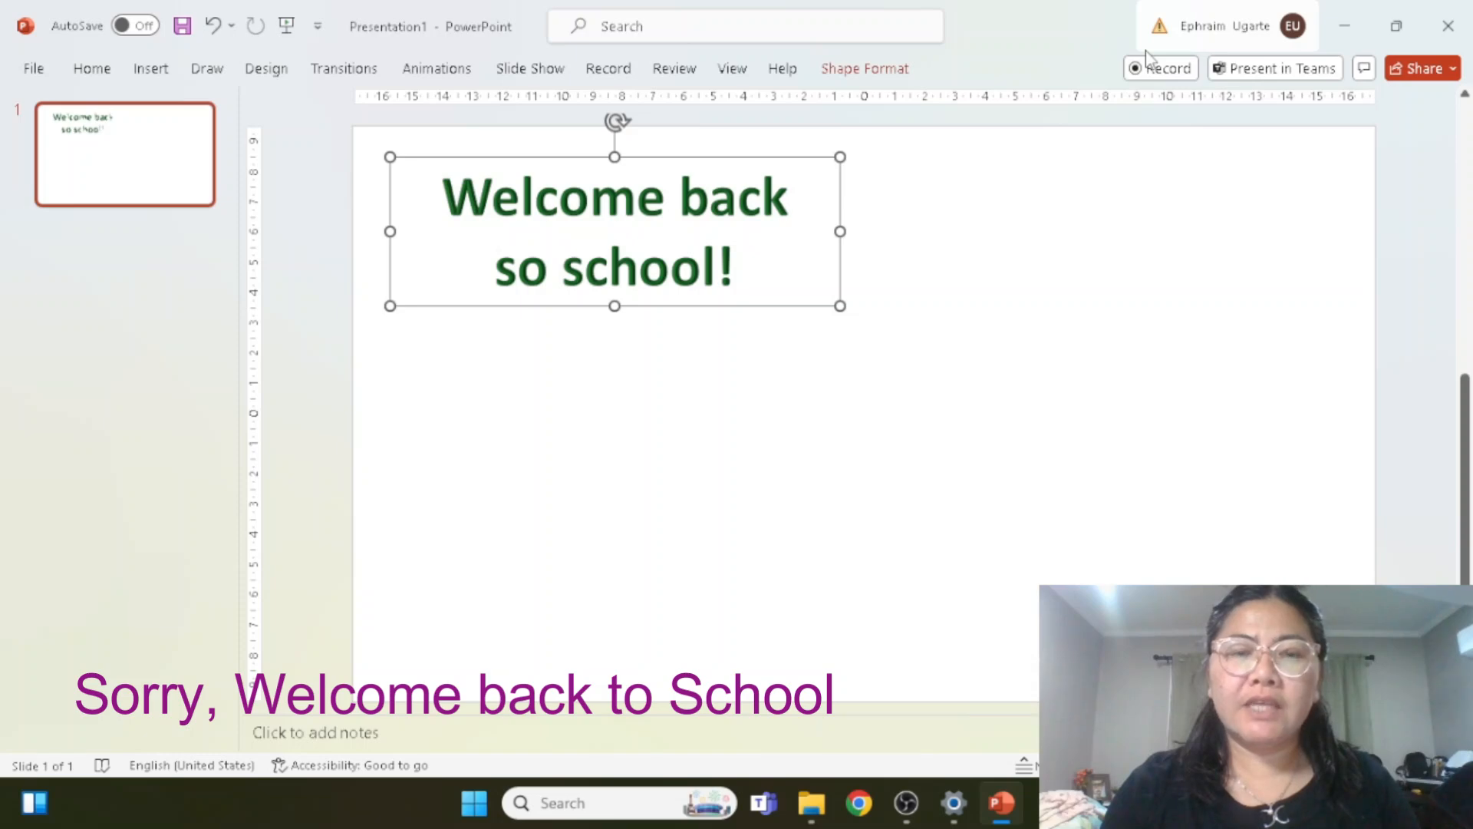
{"action": "key", "text": "ctrl+shift+period"}
{"action": "key", "text": "ctrl+shift+period"}
{"action": "key", "text": "ctrl+shift+period"}
{"action": "key", "text": "ctrl+shift+period"}
{"action": "key", "text": "ctrl+shift+period"}
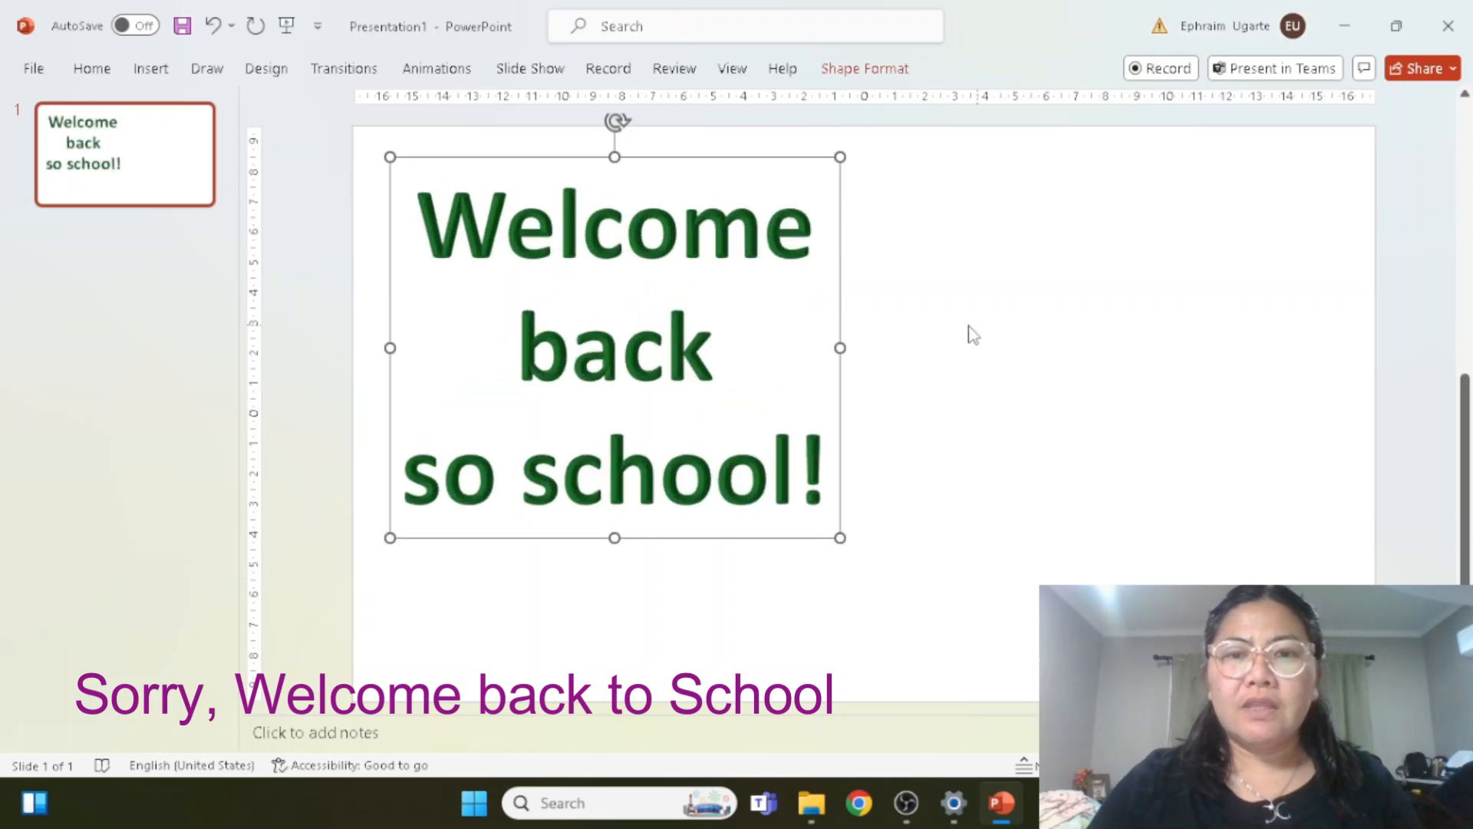
Step: Stretch the text box to about 32.25 cm wide, nearly the full slide width, and enlarge its text to size 138
{"action": "left_click_drag", "start_coordinate": [840, 349], "coordinate": [1363, 338]}
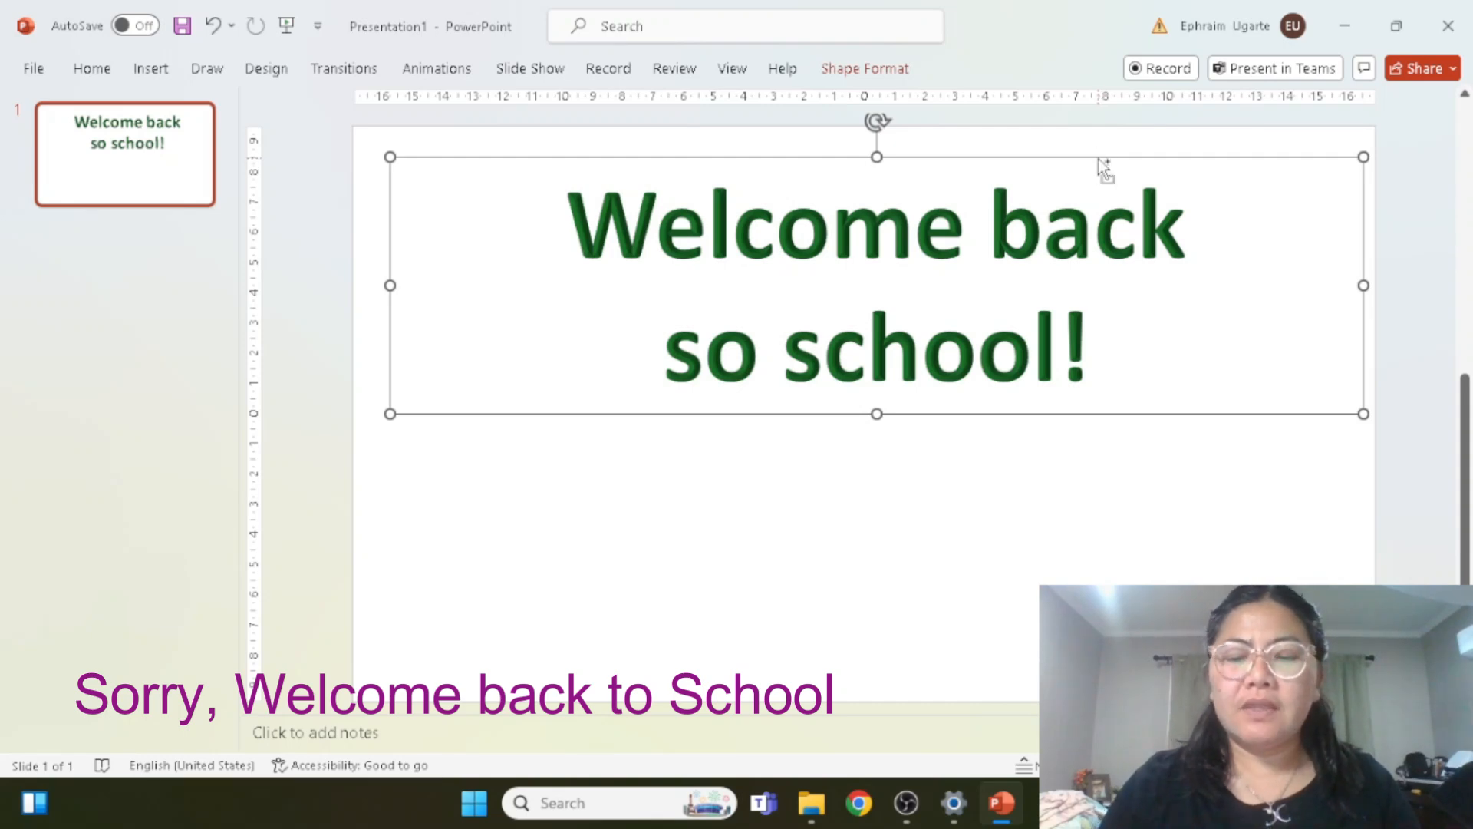
{"action": "key", "text": "ctrl+shift+period"}
{"action": "key", "text": "ctrl+shift+period"}
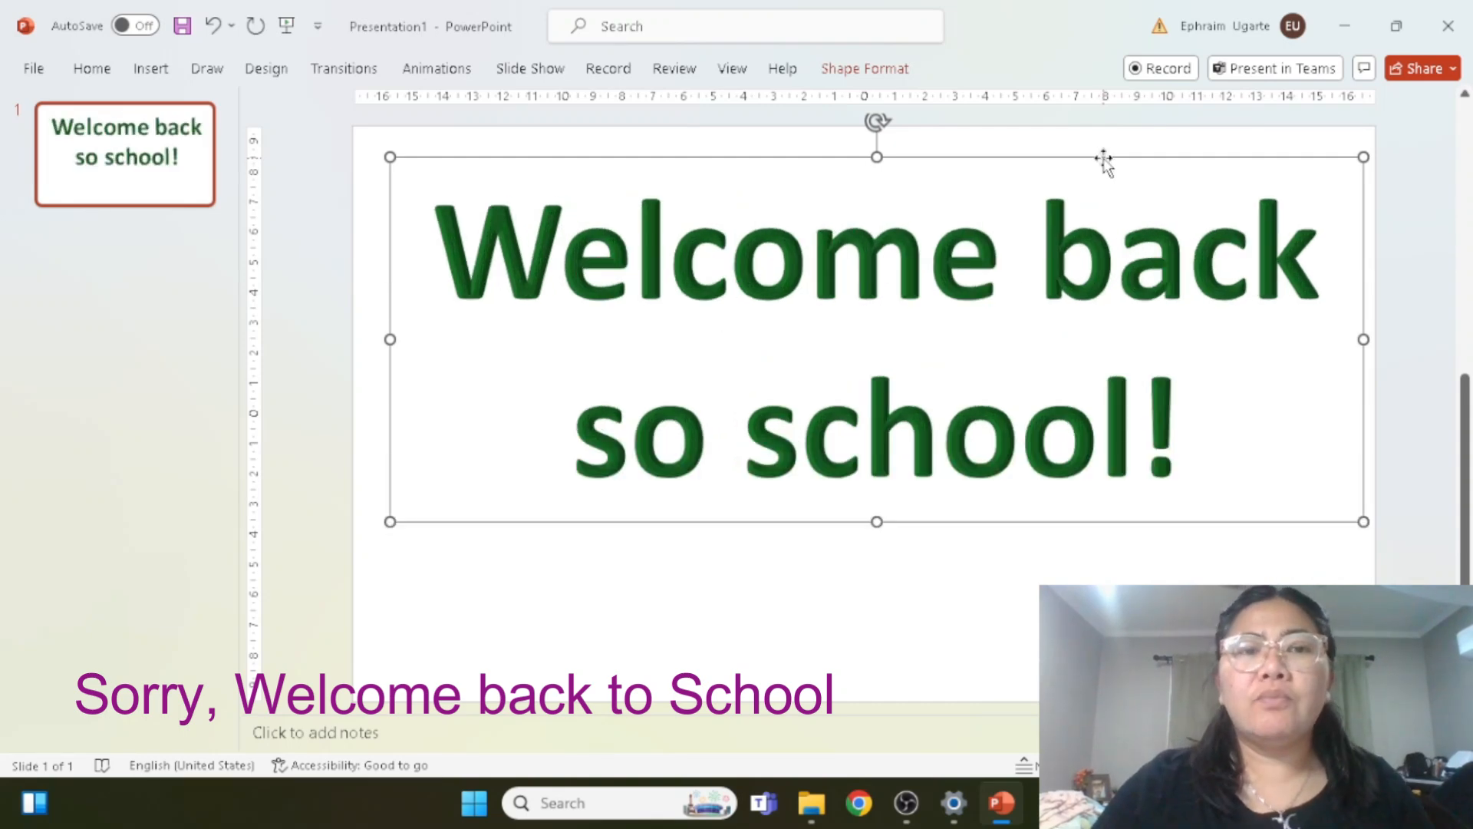
Step: Try the title text at font sizes 96 and 166, and return it to 138
{"action": "left_click", "coordinate": [90, 72]}
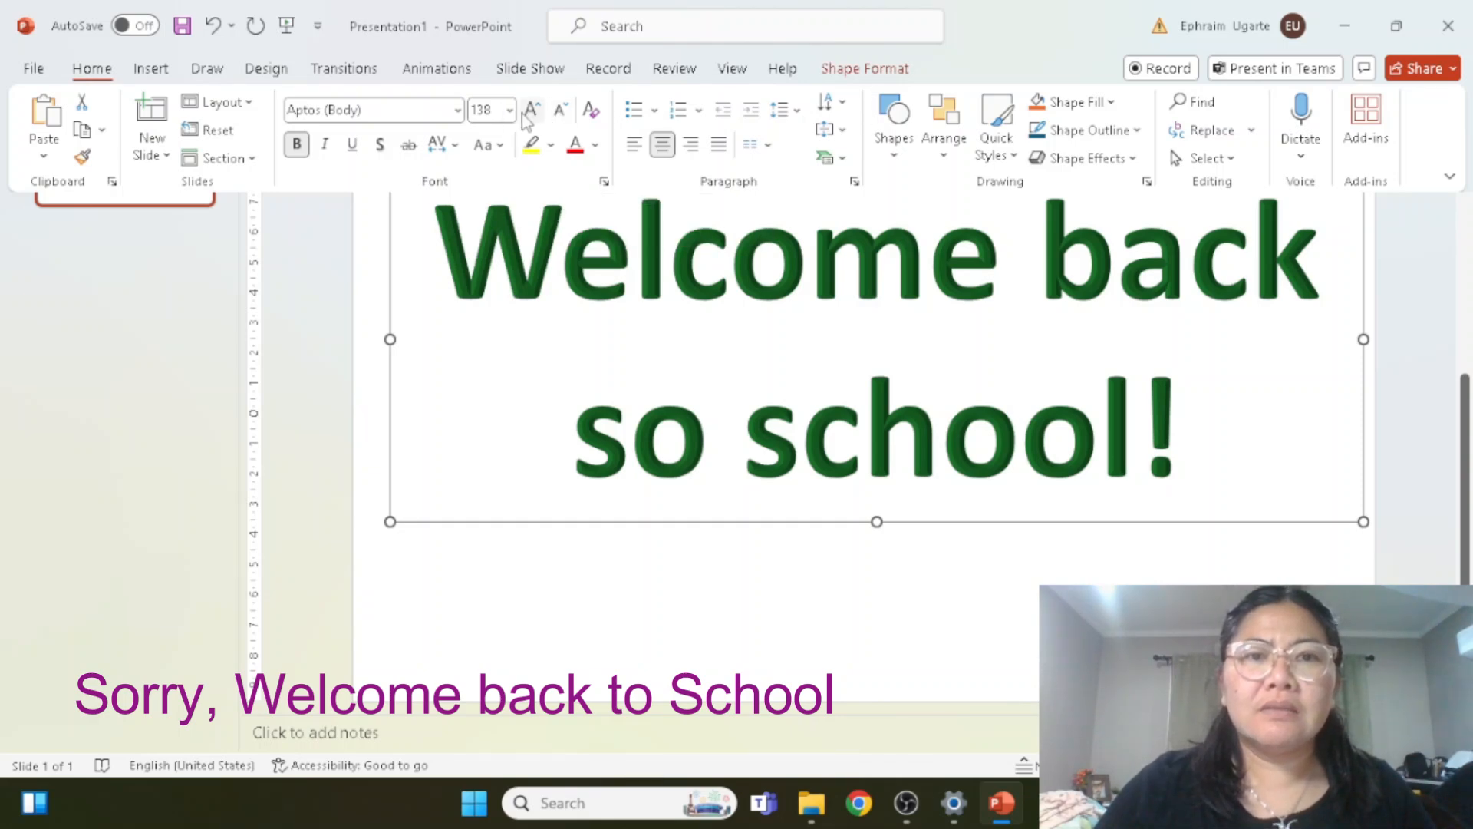
{"action": "left_click", "coordinate": [561, 114]}
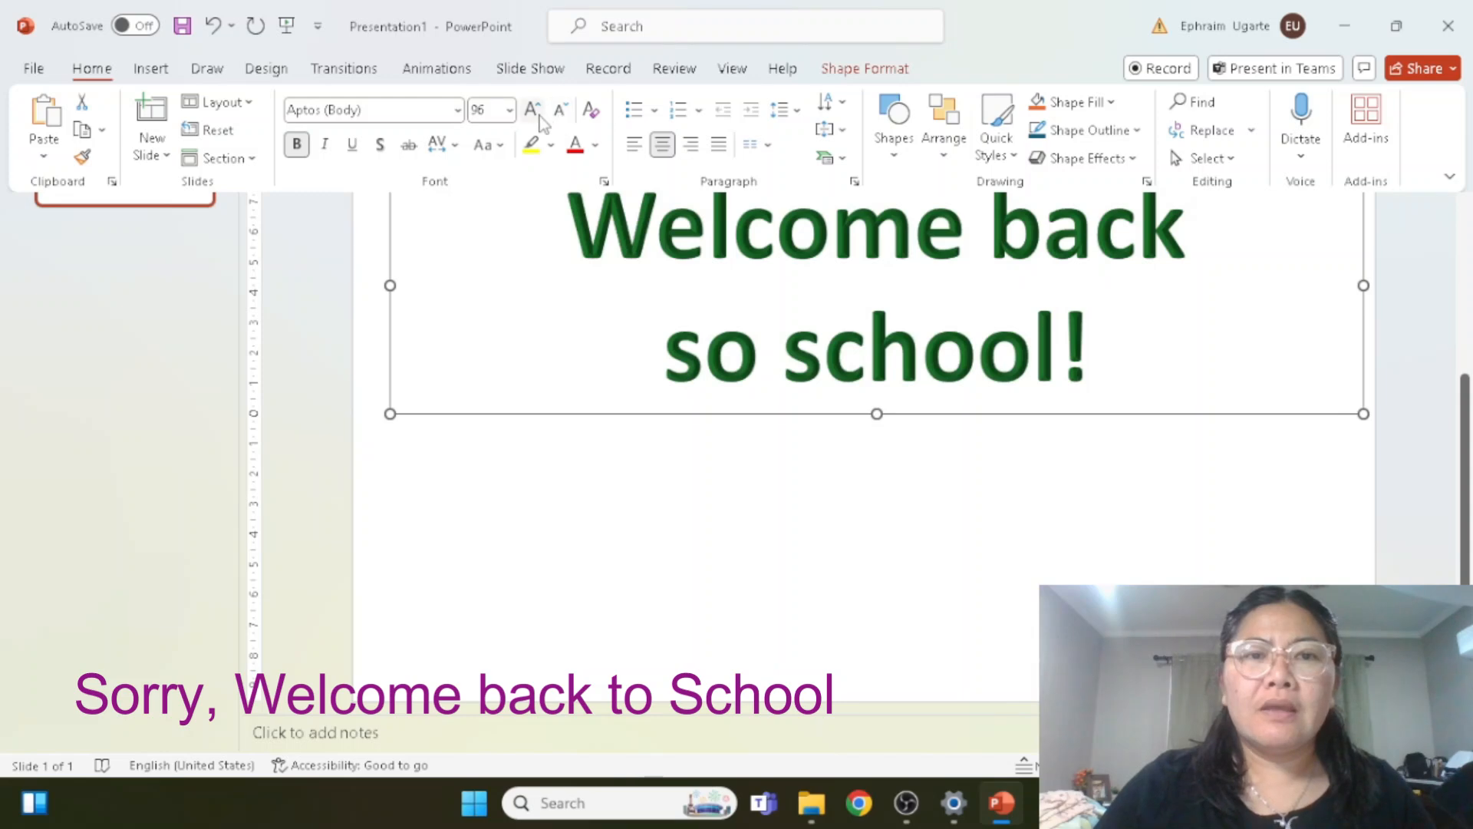
{"action": "left_click", "coordinate": [531, 112]}
{"action": "left_click", "coordinate": [531, 112]}
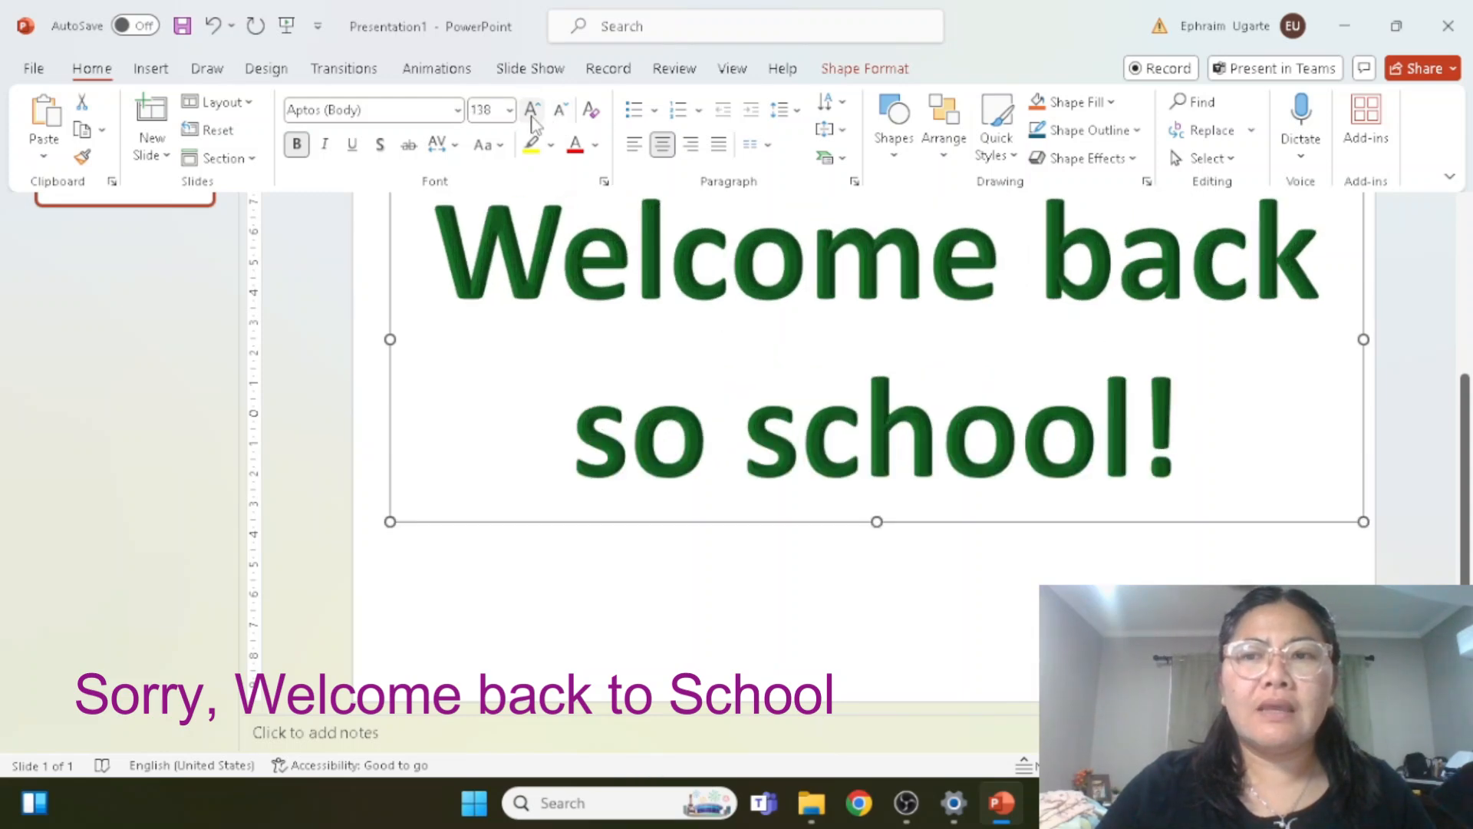
{"action": "left_click", "coordinate": [531, 112]}
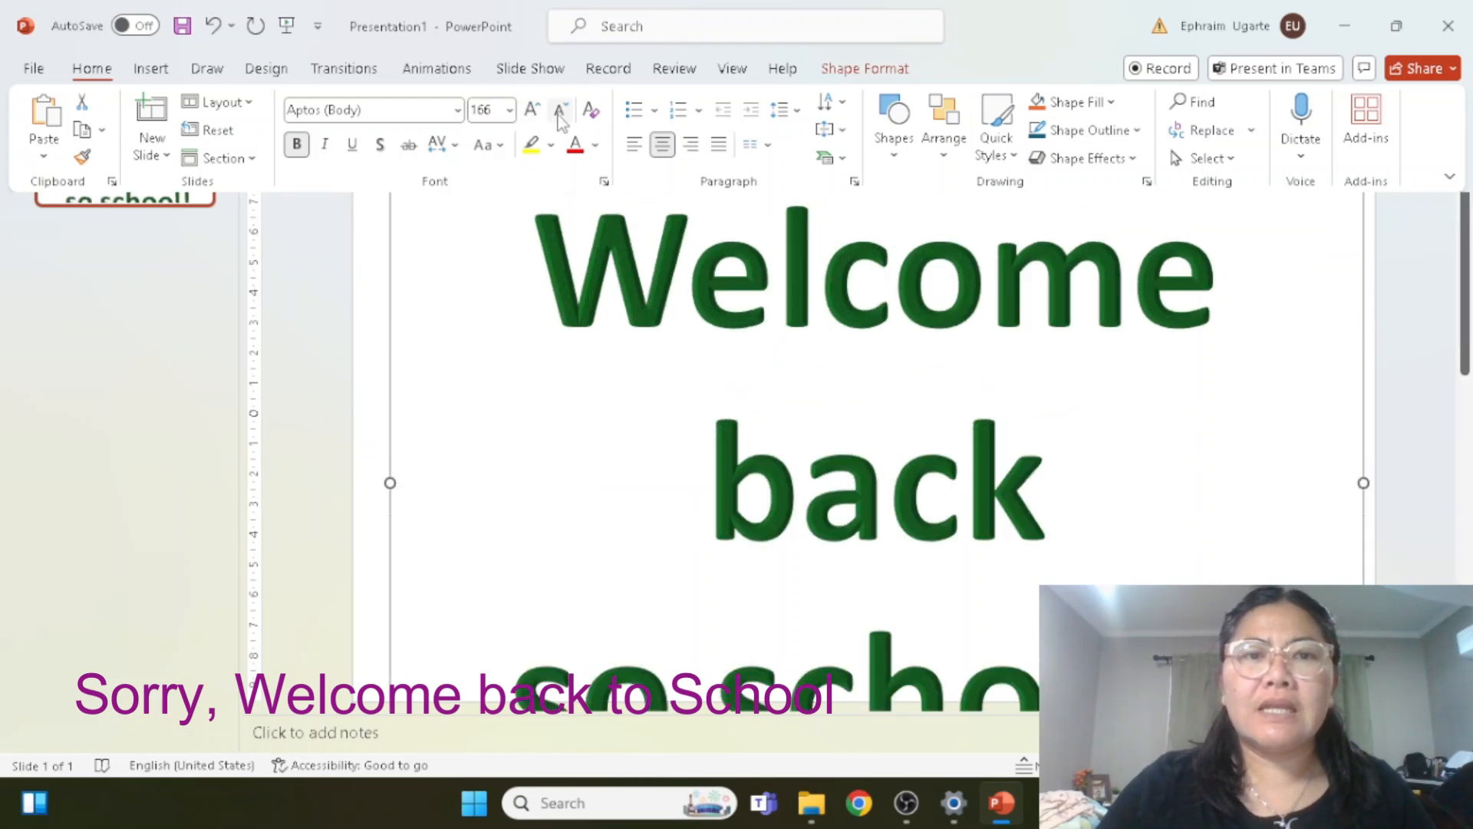
{"action": "left_click", "coordinate": [561, 114]}
{"action": "left_click", "coordinate": [1429, 334]}
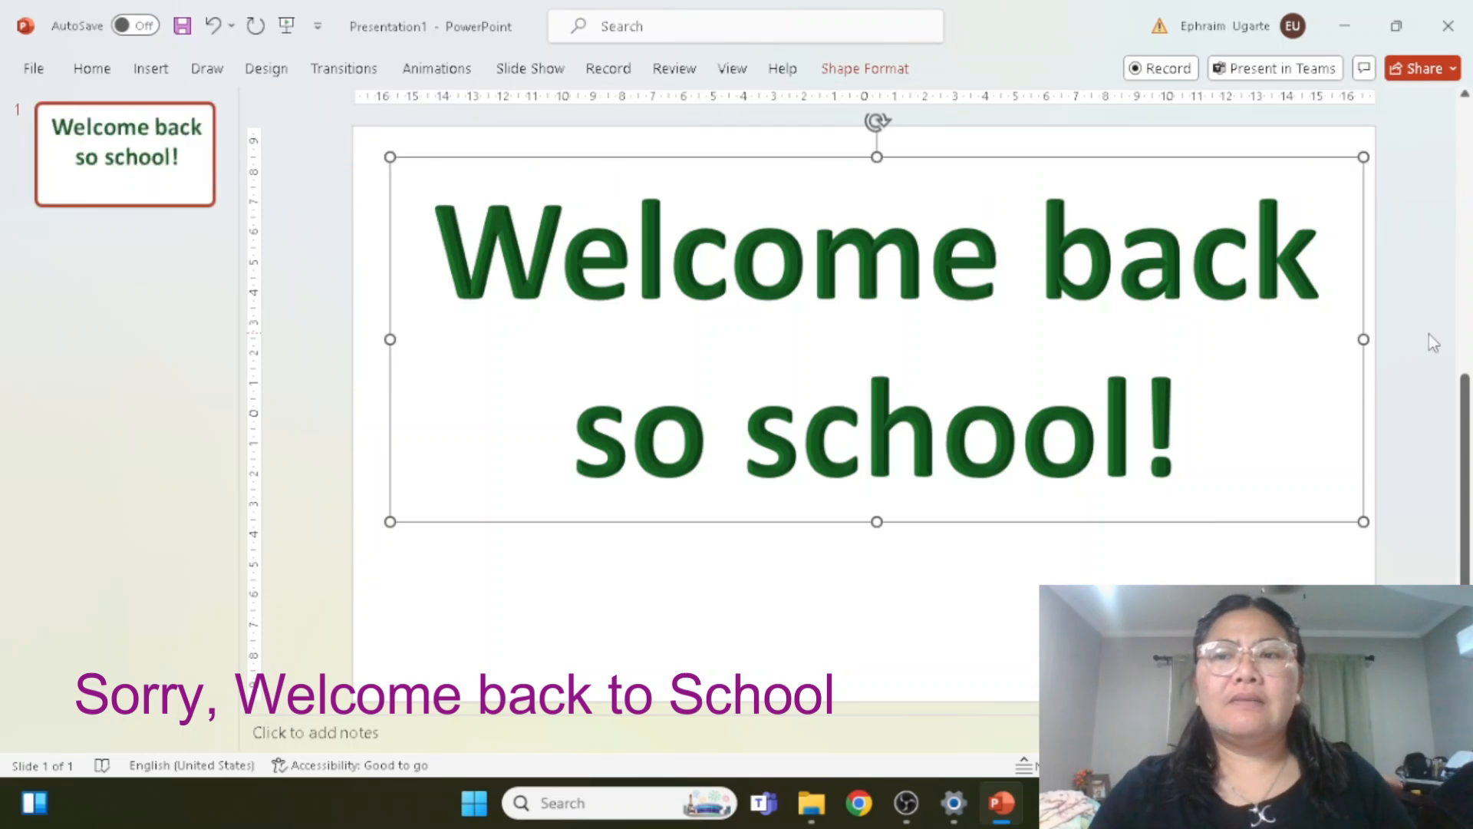
Step: Select the title text box and set its text fill to a dark green theme color
{"action": "scroll", "coordinate": [1335, 363], "scroll_direction": "down", "scroll_amount": 3}
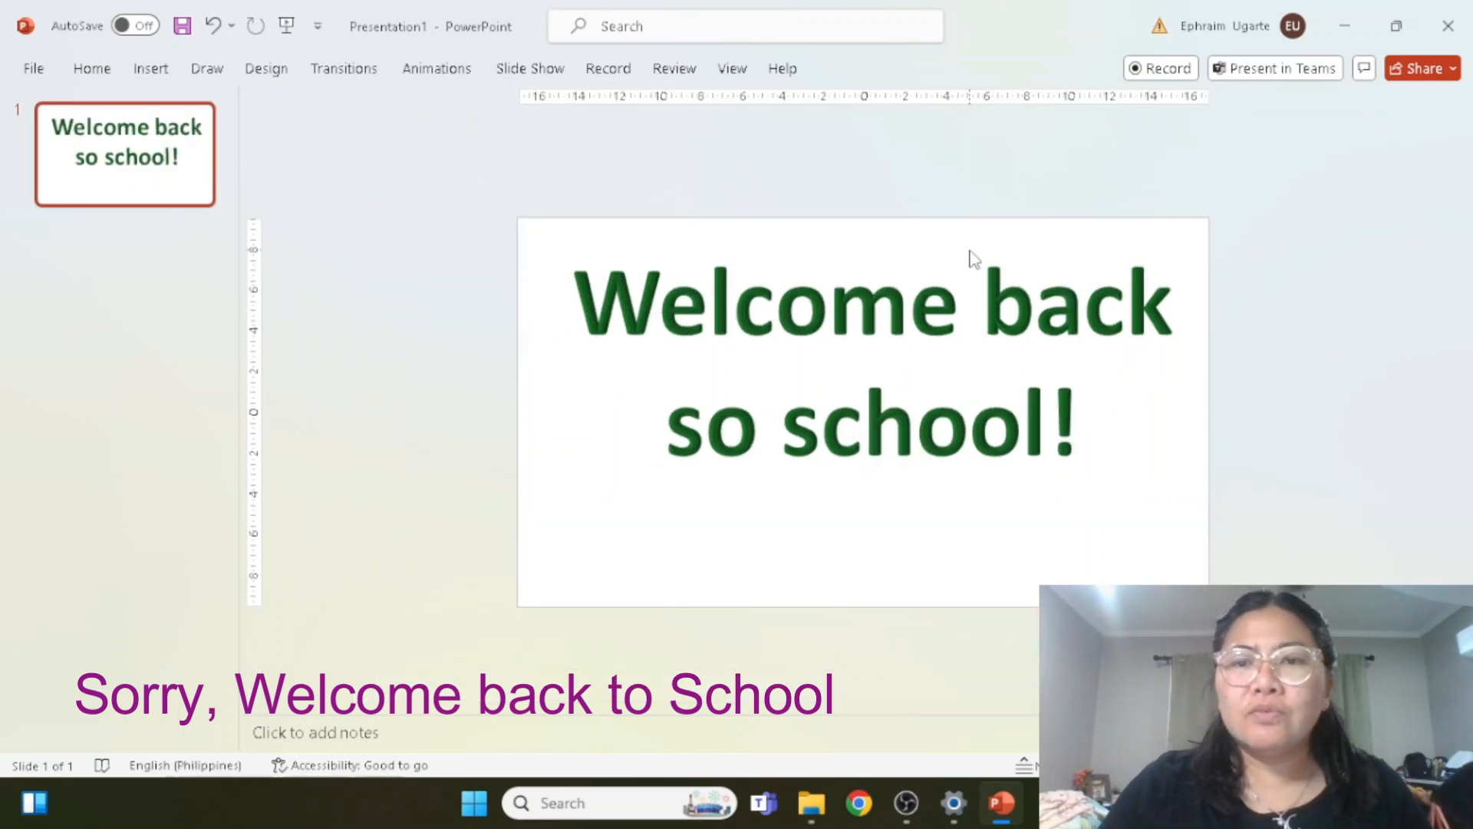
{"action": "left_click", "coordinate": [999, 260]}
{"action": "left_click", "coordinate": [996, 239]}
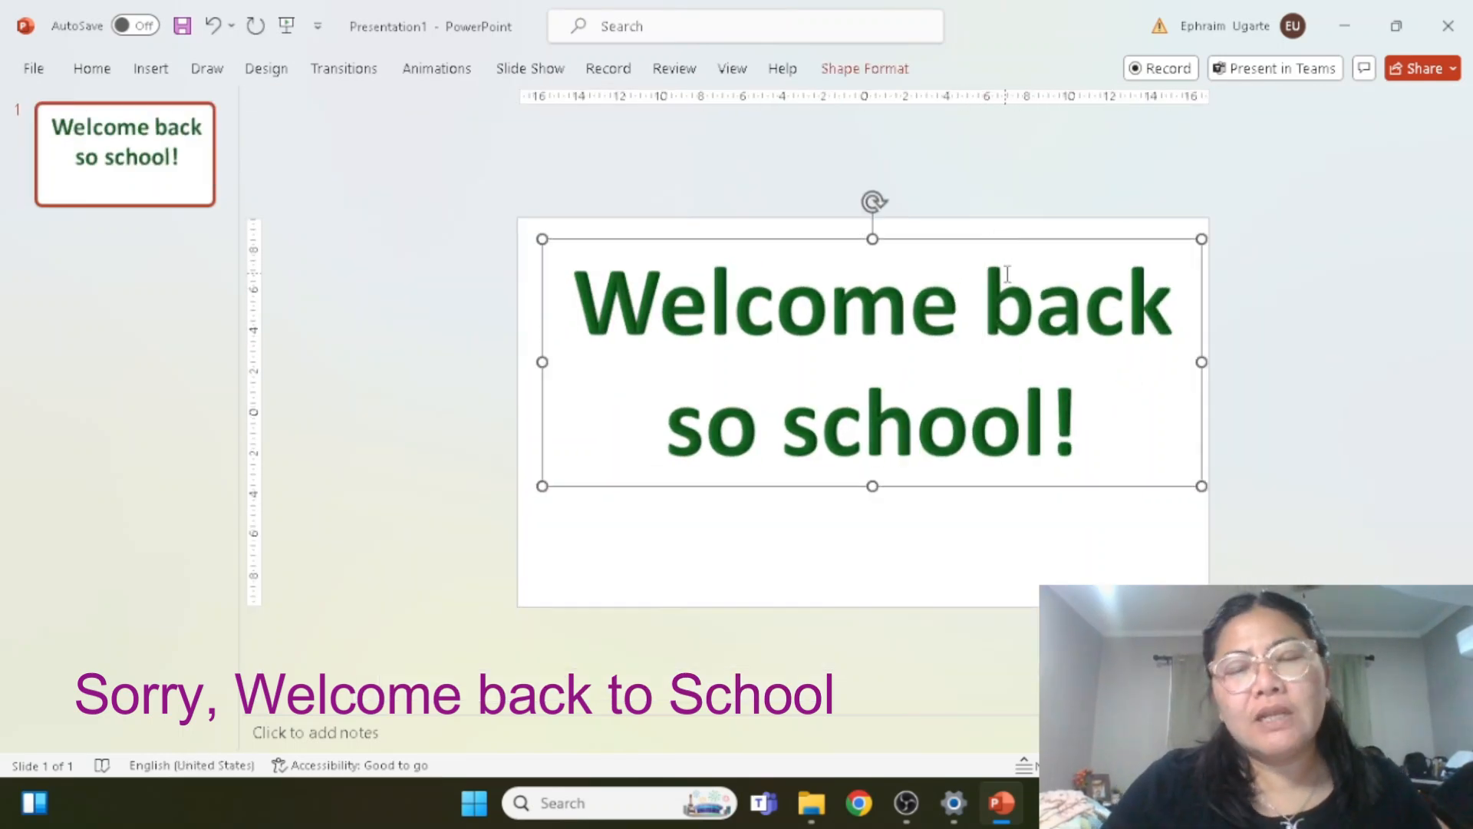
{"action": "left_click", "coordinate": [853, 70]}
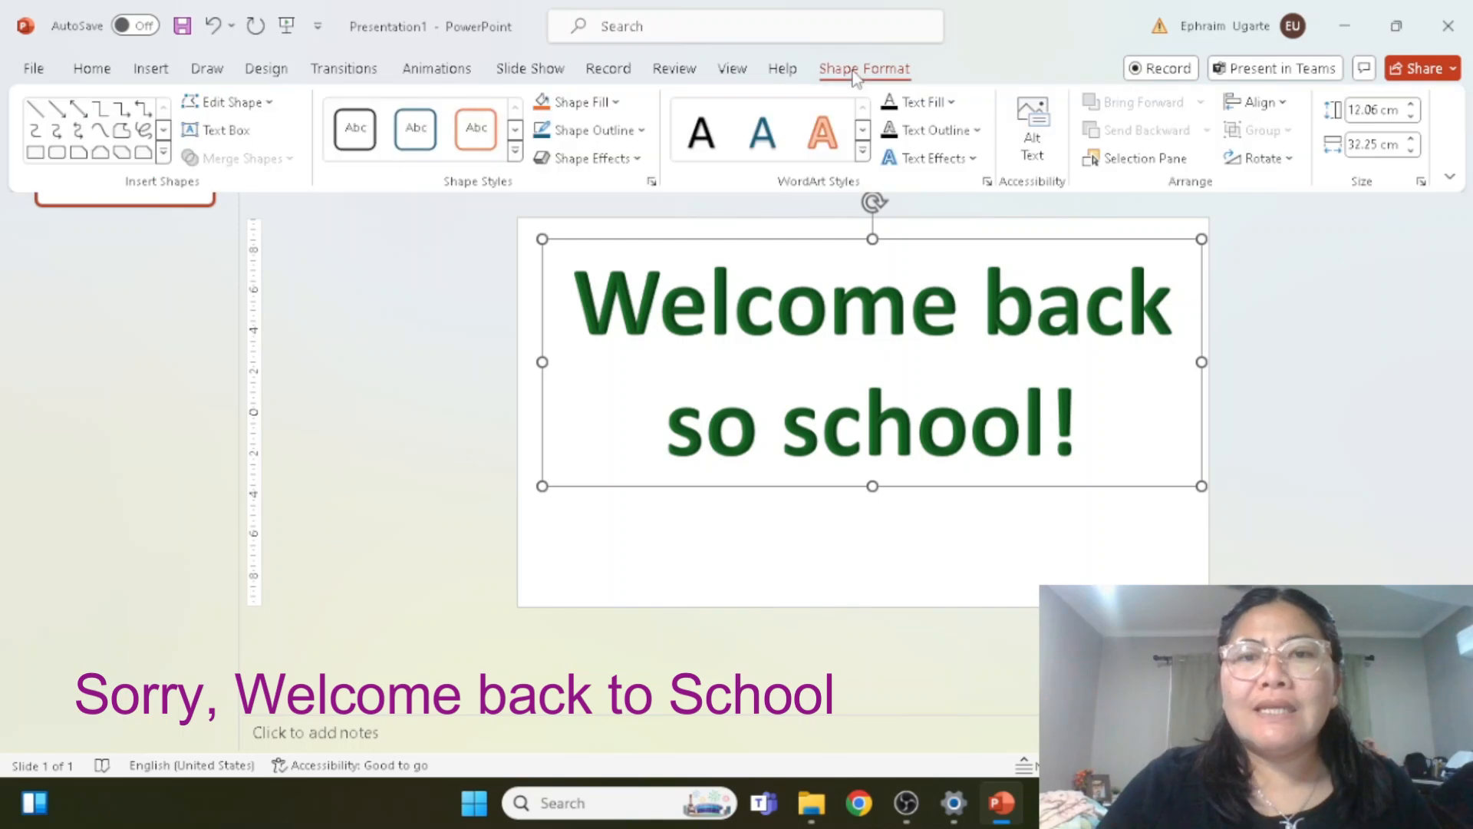
{"action": "left_click", "coordinate": [951, 102]}
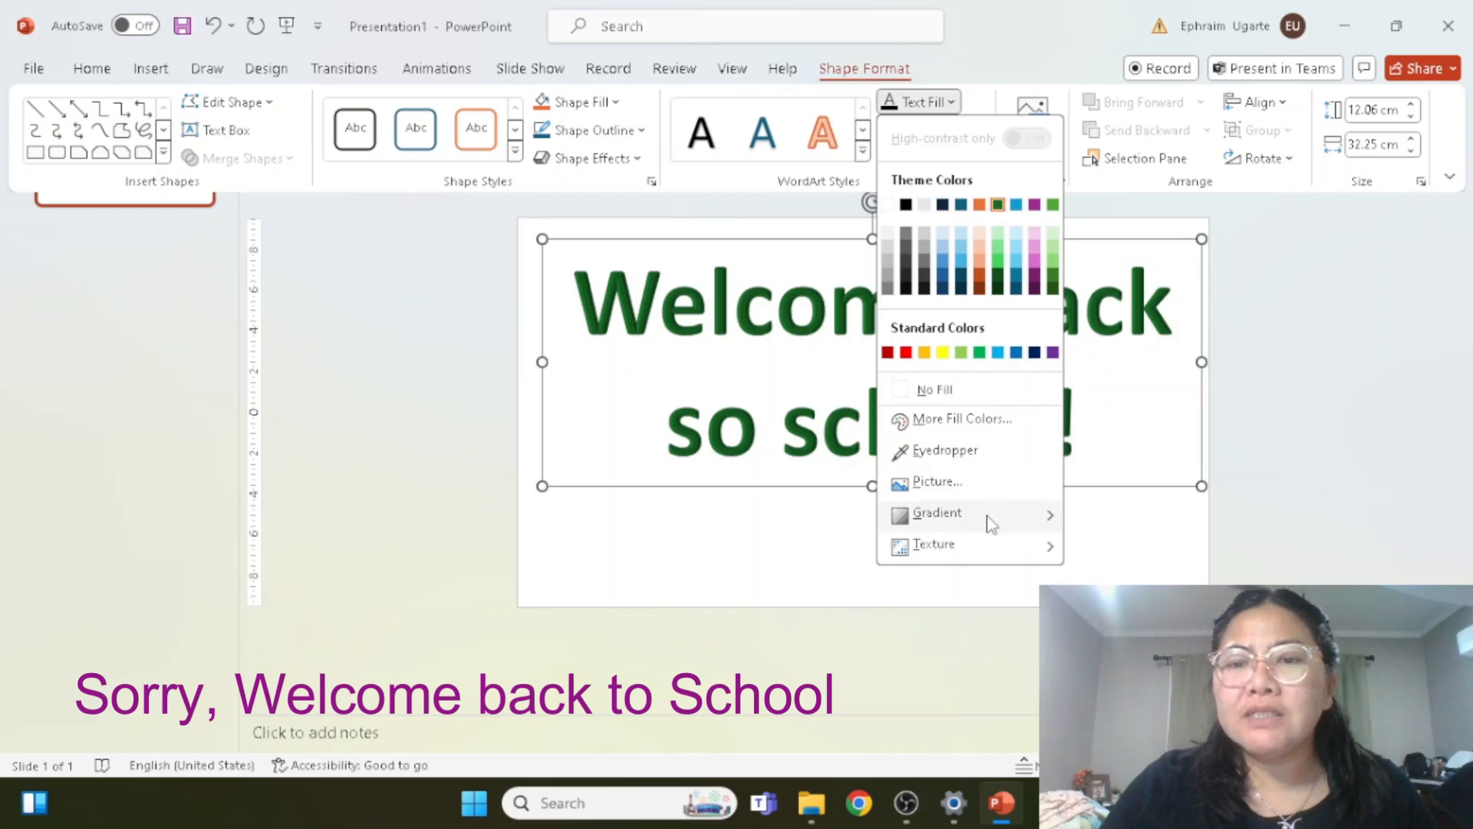
{"action": "mouse_move", "coordinate": [987, 525]}
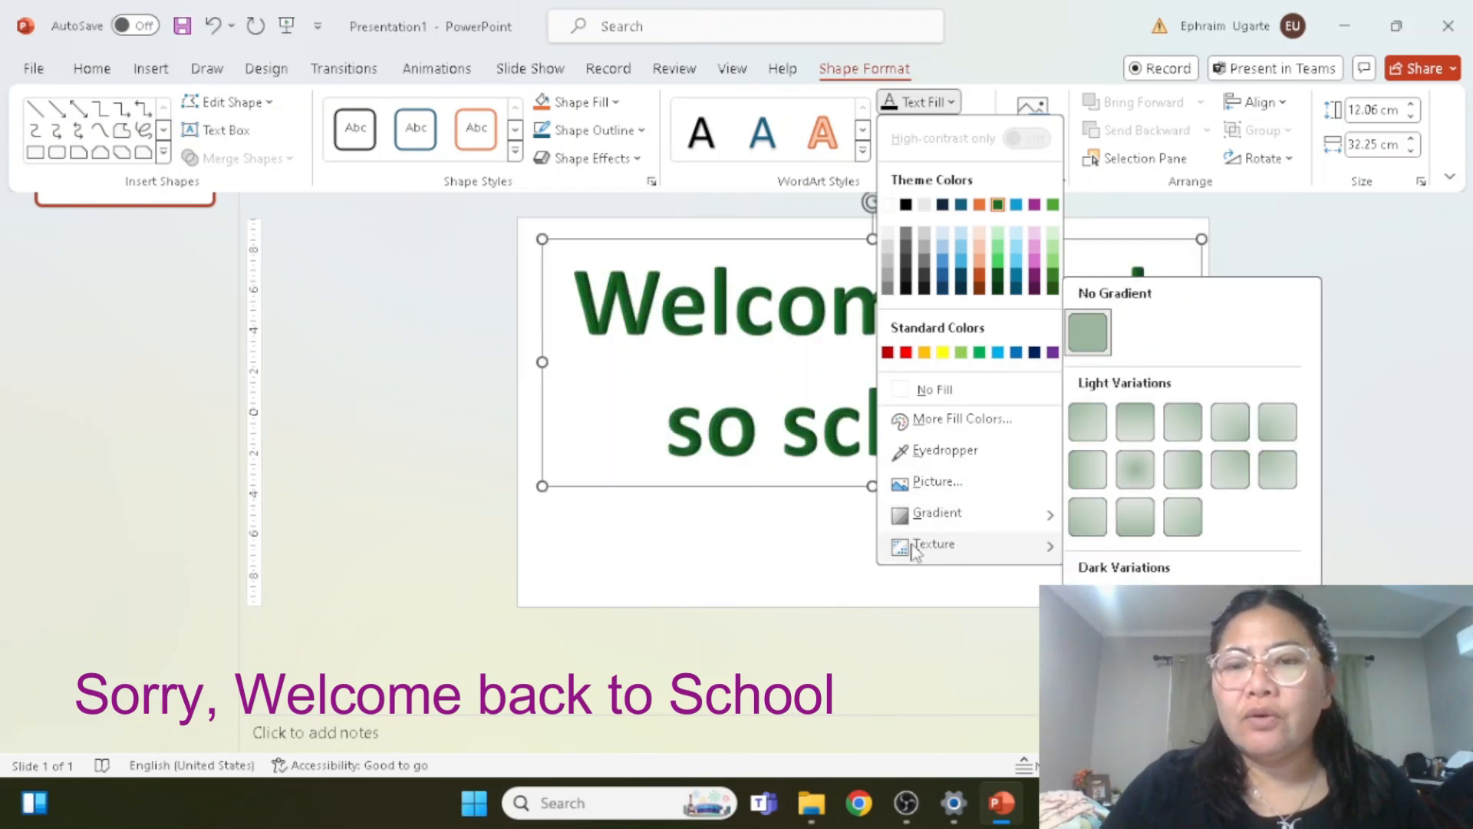
{"action": "mouse_move", "coordinate": [923, 555]}
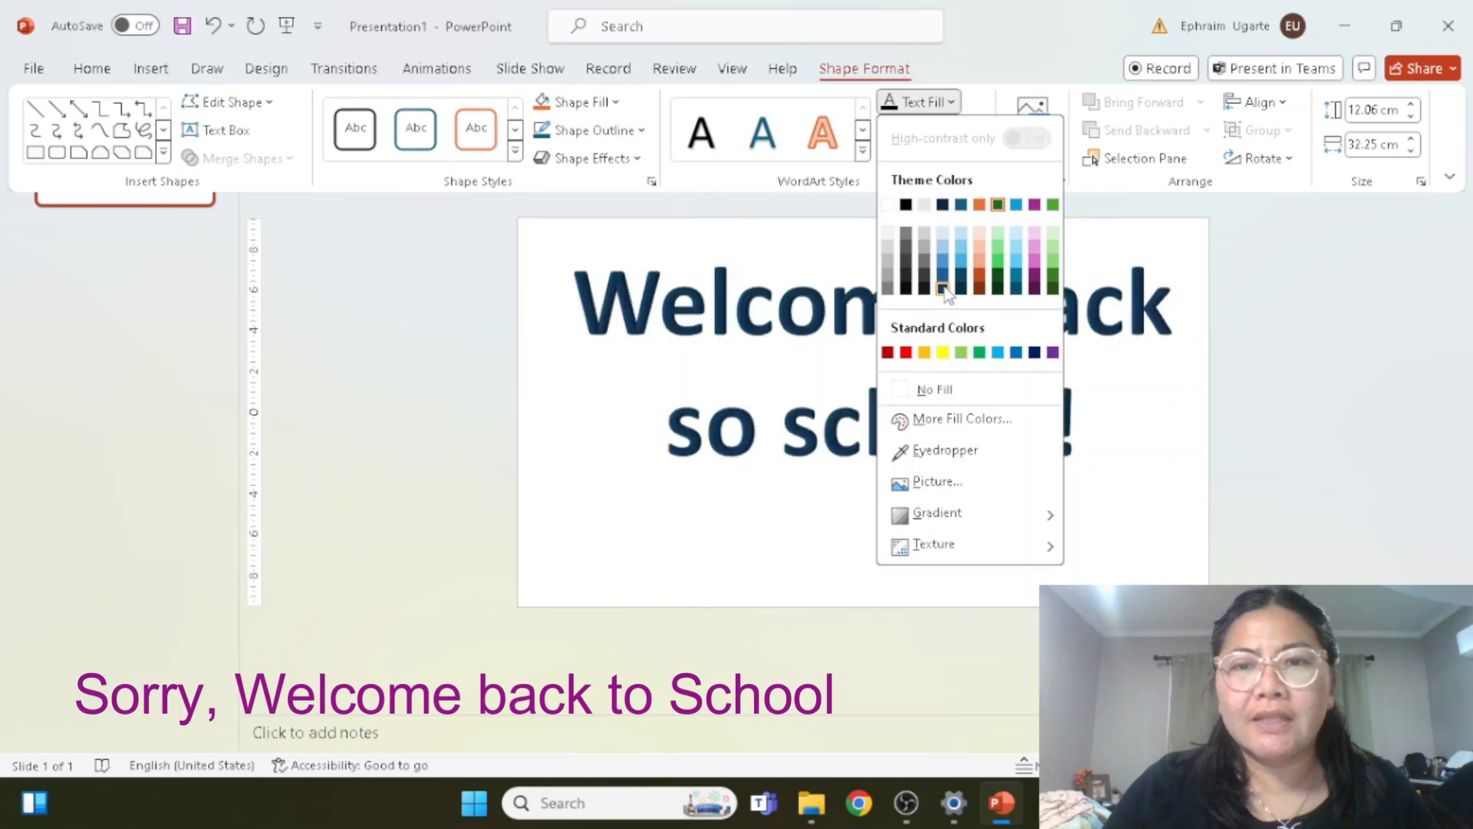
{"action": "left_click", "coordinate": [998, 276]}
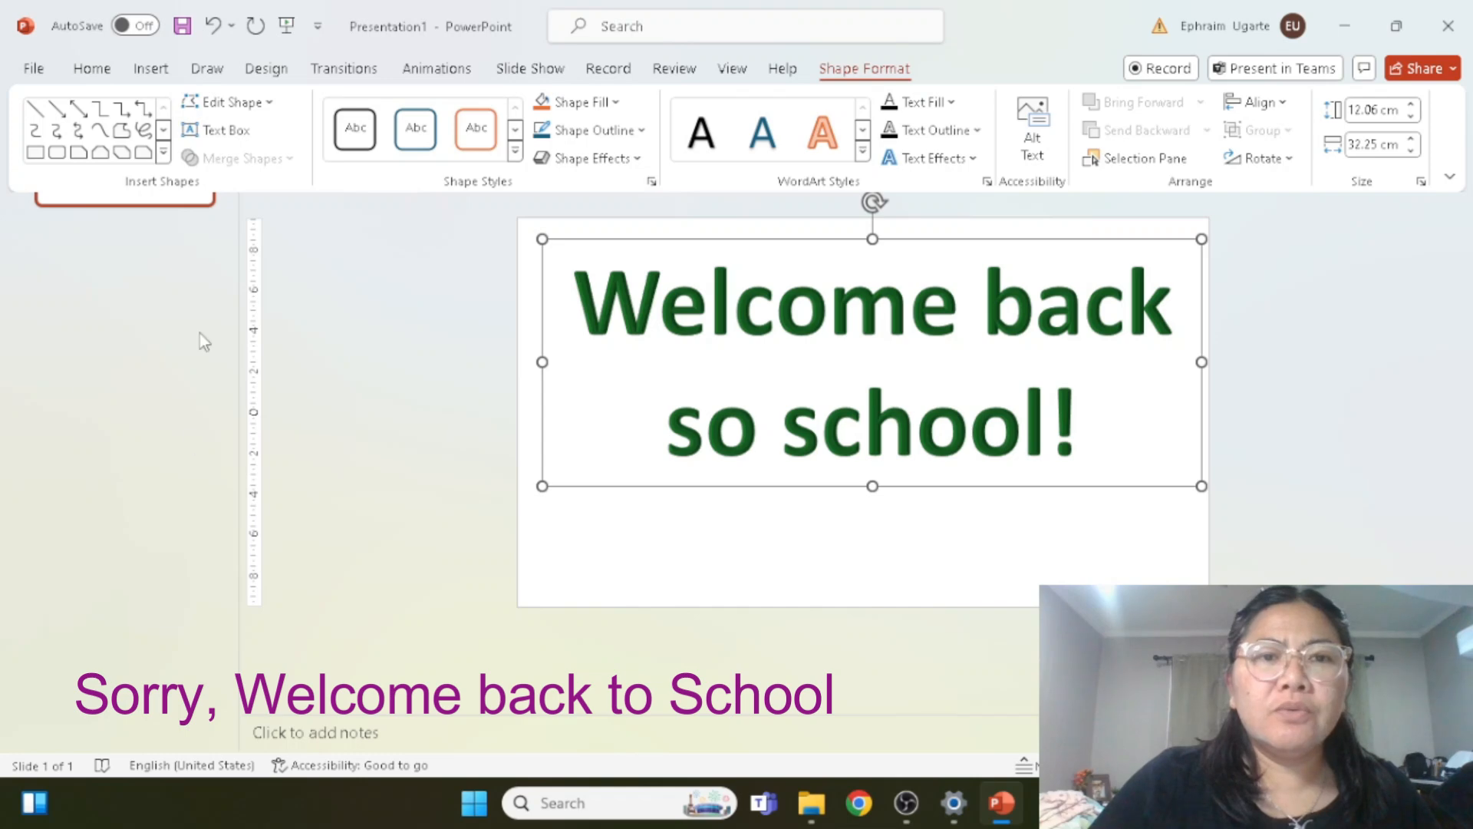
Step: Change the title text's font to Berlin Sans FB Demi
{"action": "left_click", "coordinate": [92, 69]}
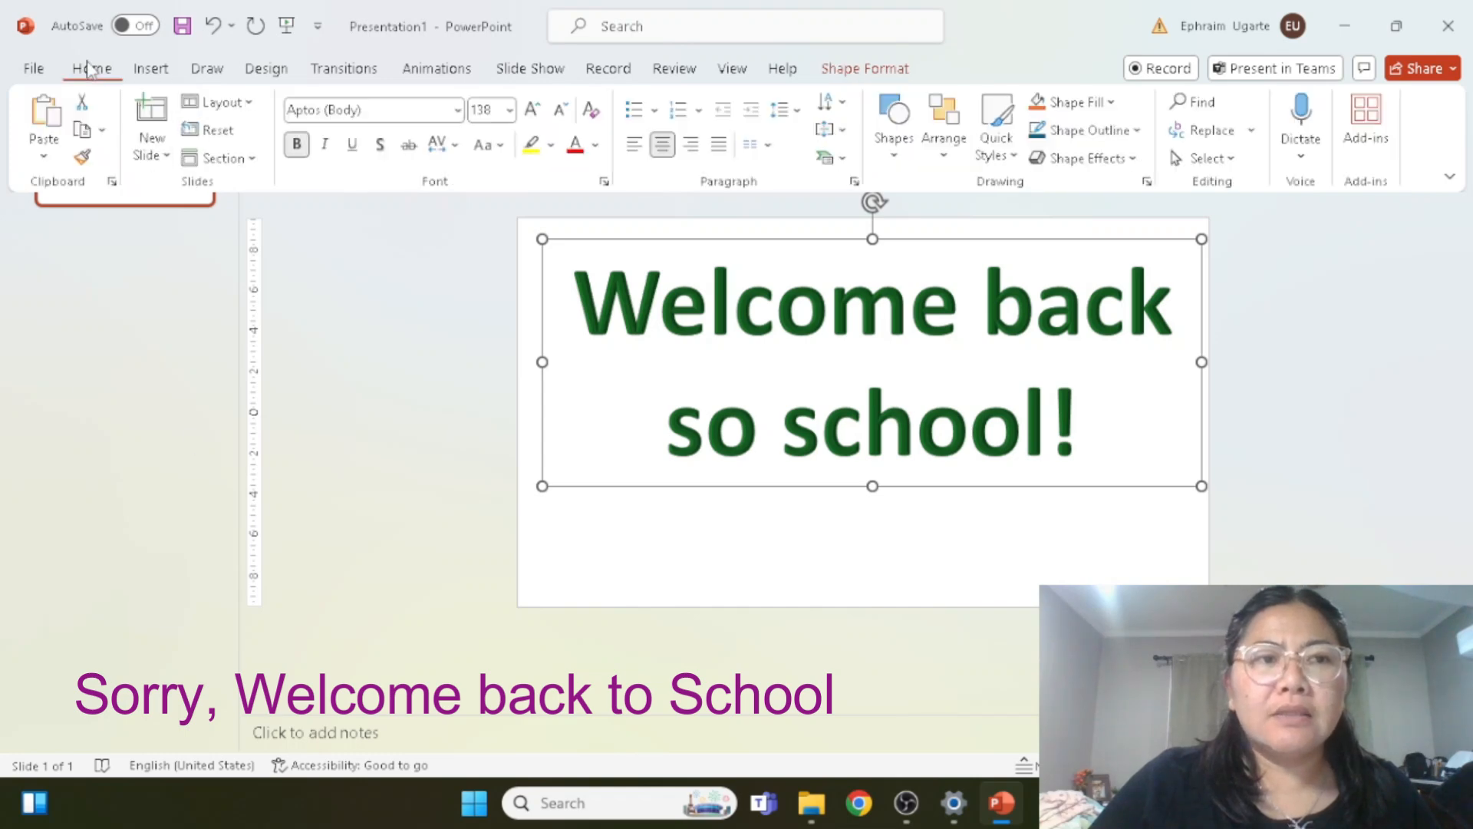
{"action": "left_click", "coordinate": [459, 112]}
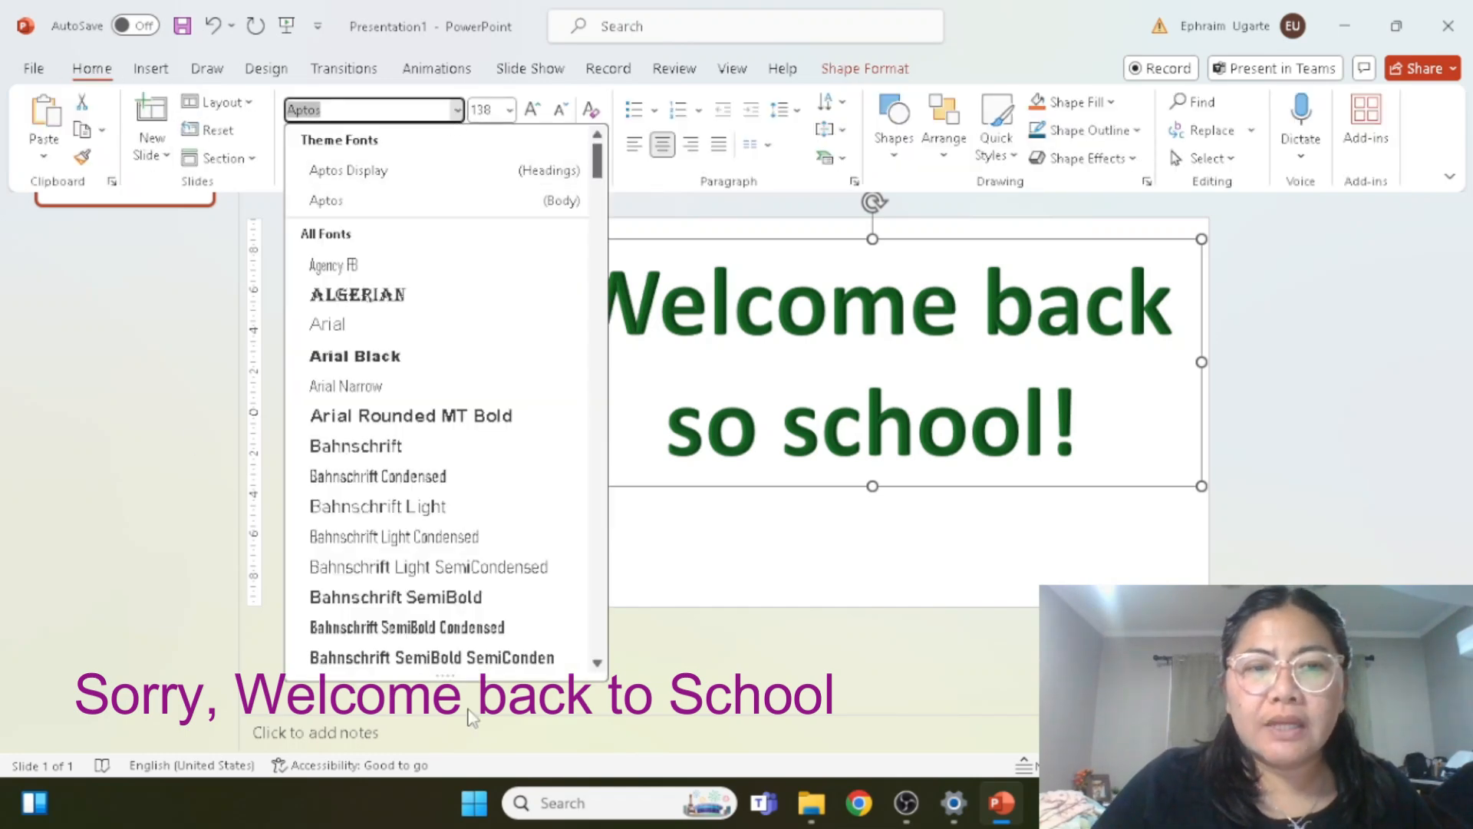
{"action": "scroll", "coordinate": [436, 583], "scroll_direction": "down", "scroll_amount": 4}
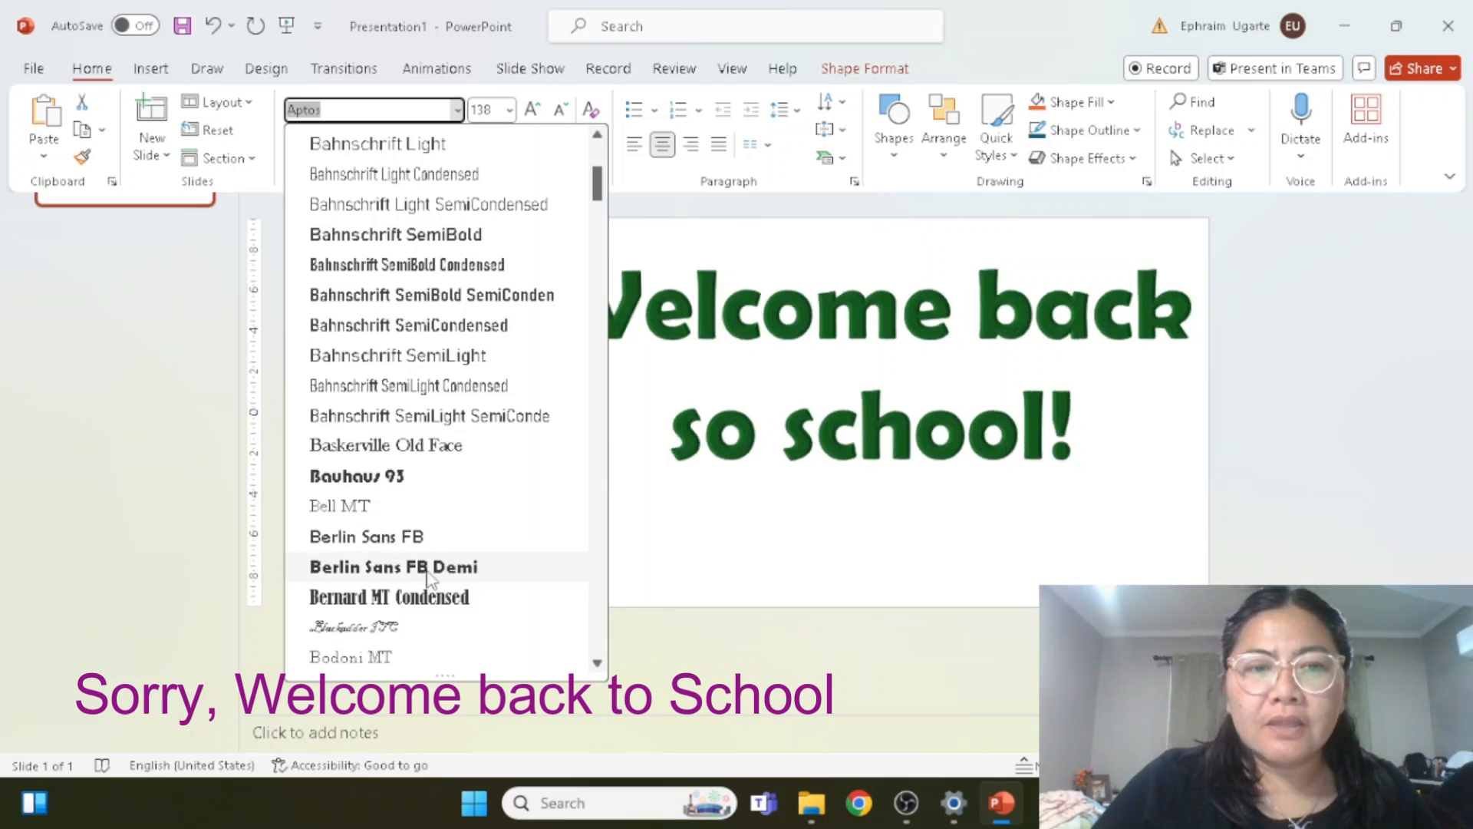
{"action": "left_click", "coordinate": [428, 568]}
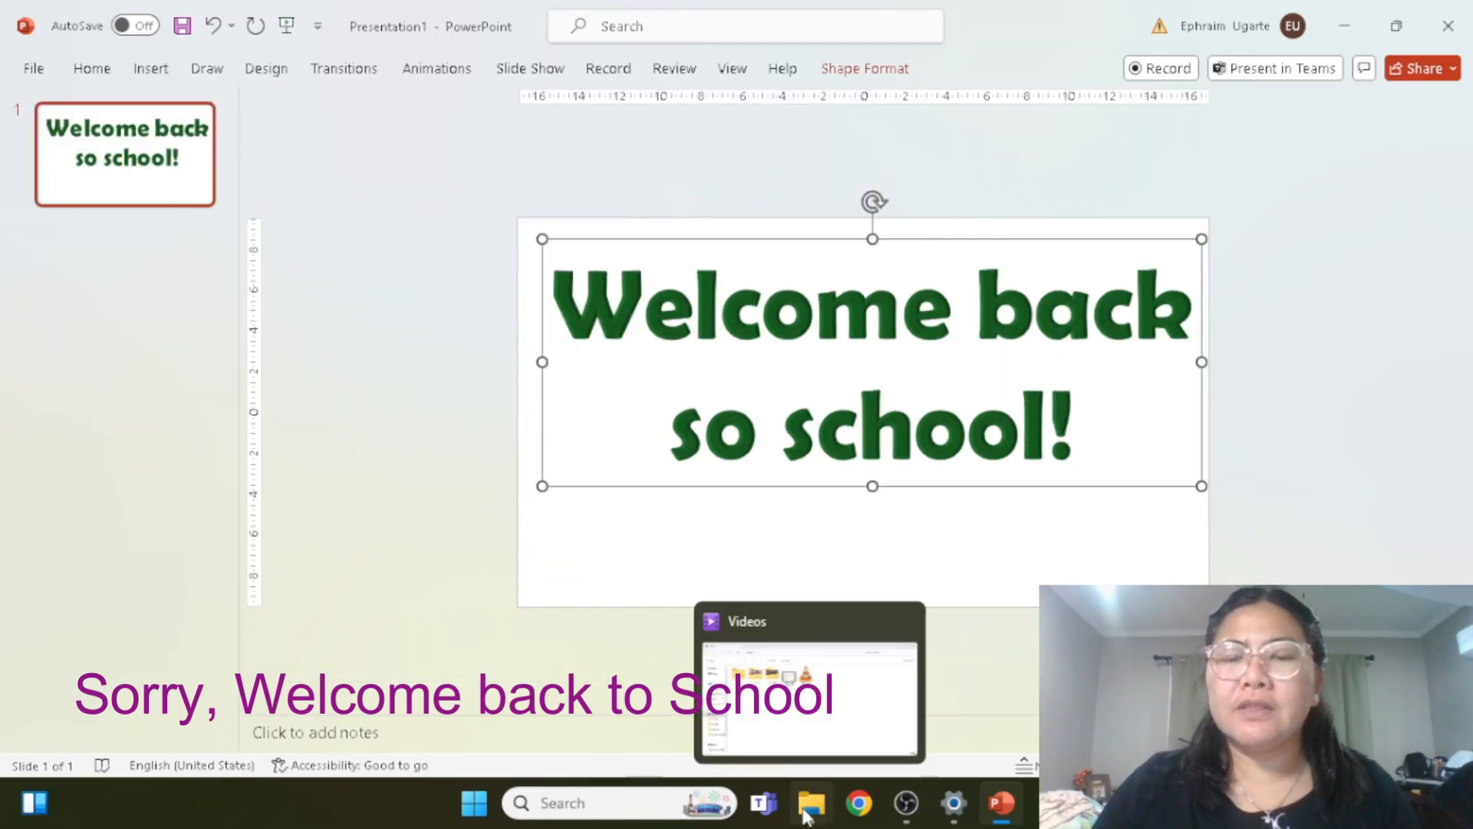
Step: Switch to Chrome, search the web for "google search", and open the Google home page from the results
{"action": "left_click", "coordinate": [859, 806]}
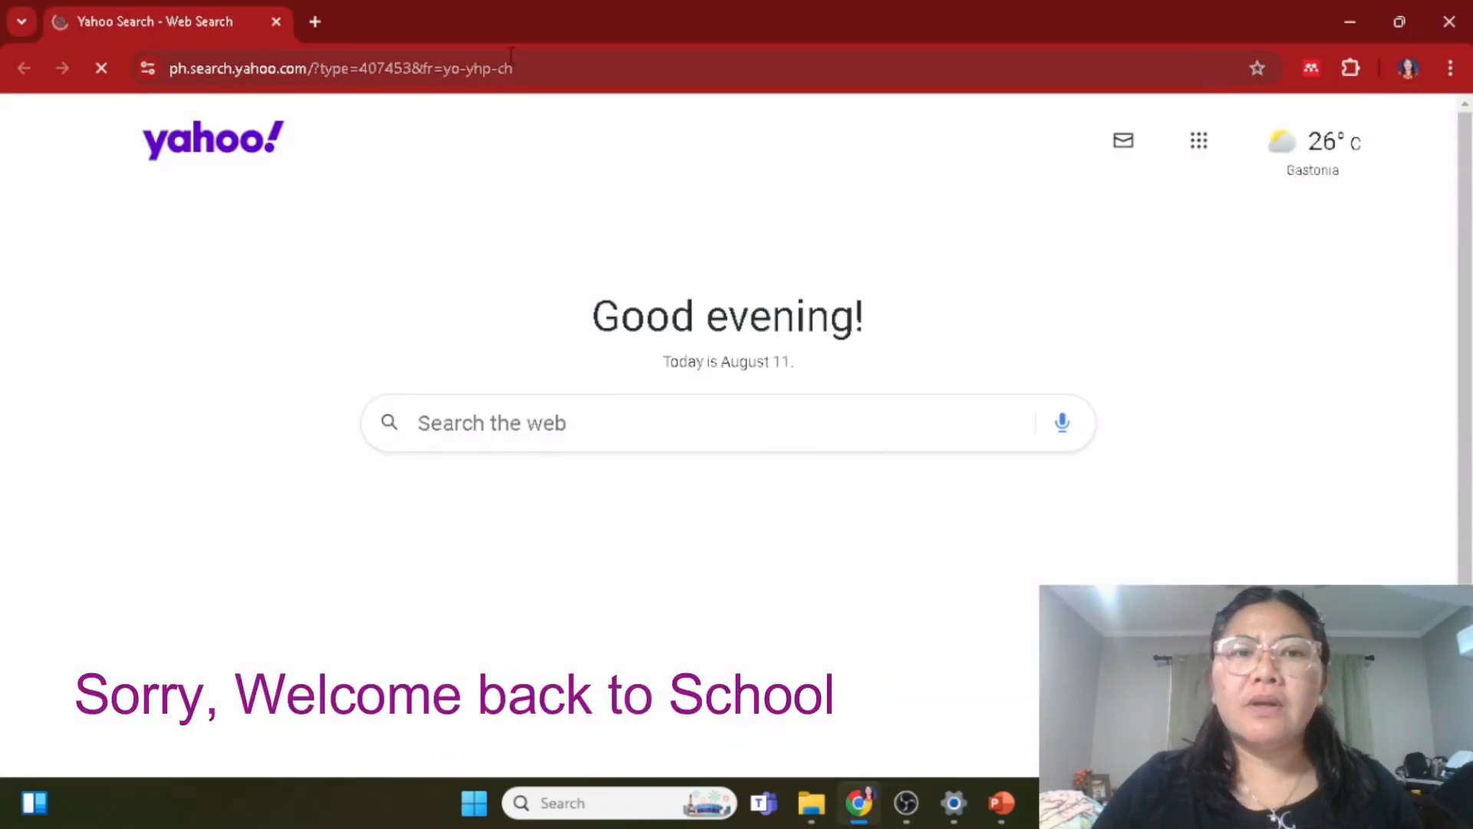
{"action": "left_click", "coordinate": [533, 69]}
{"action": "type", "text": "gog"}
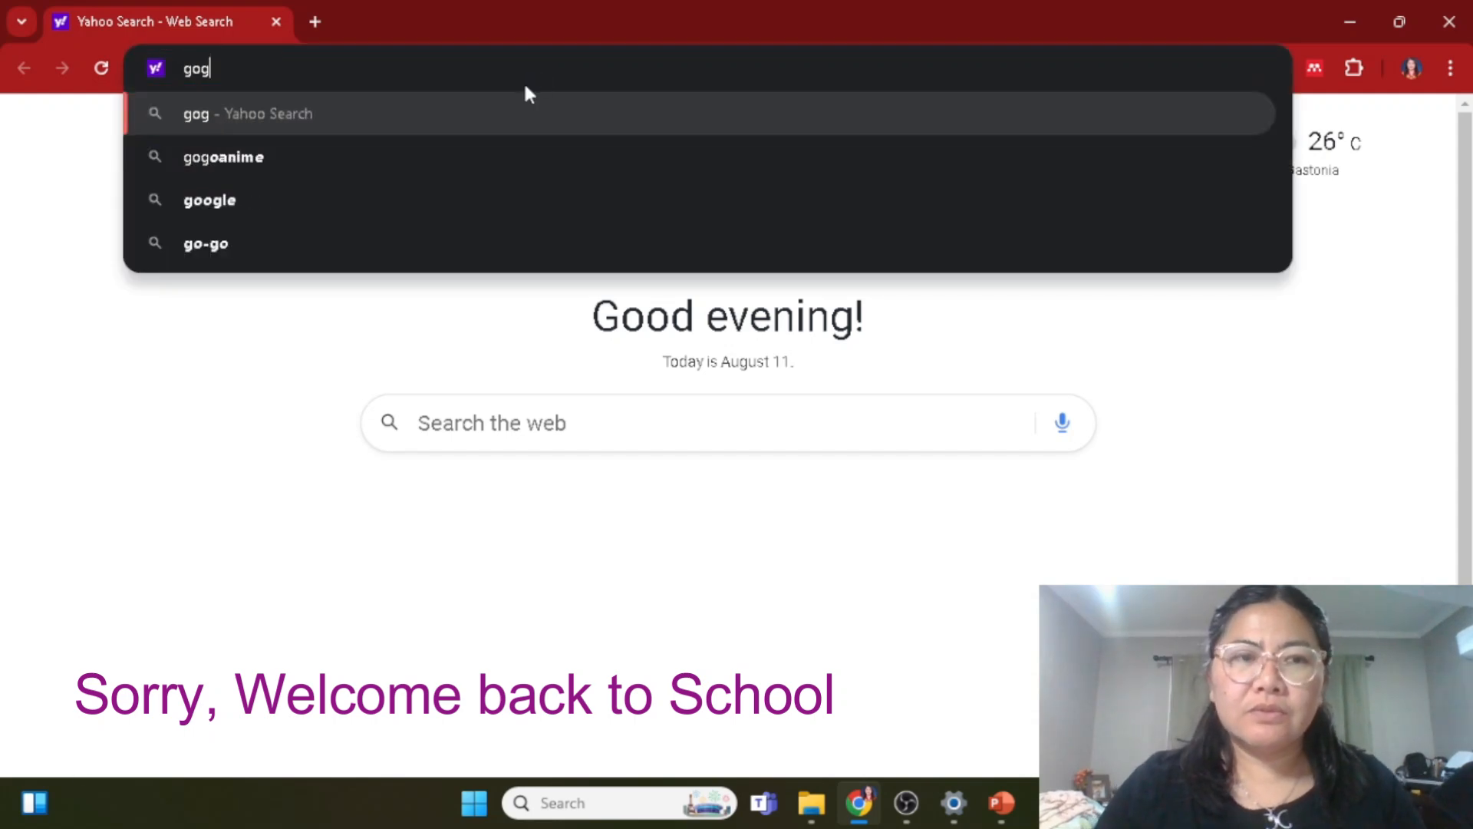
{"action": "key", "text": "BackSpace"}
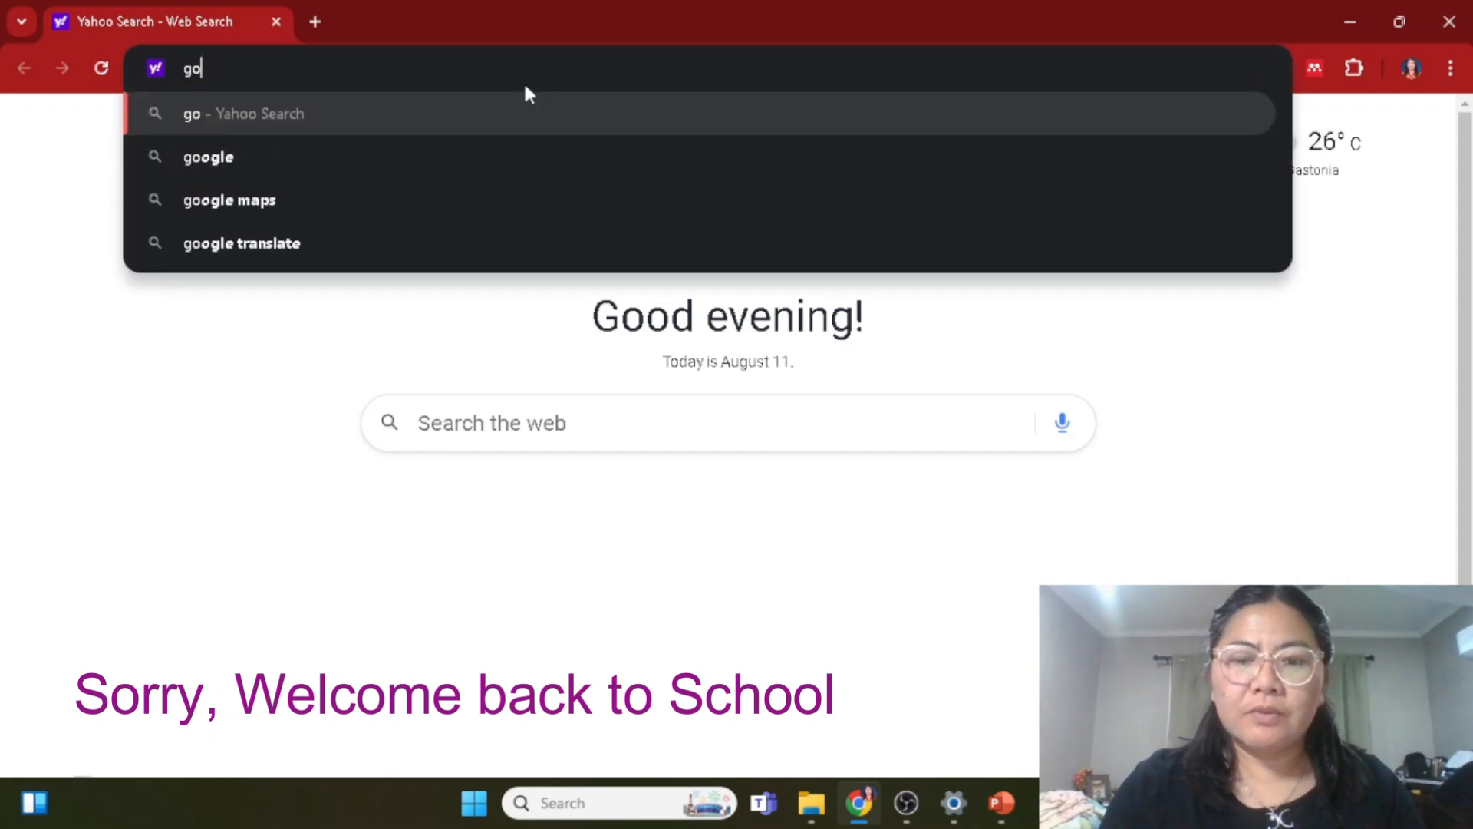
{"action": "type", "text": "ogle"}
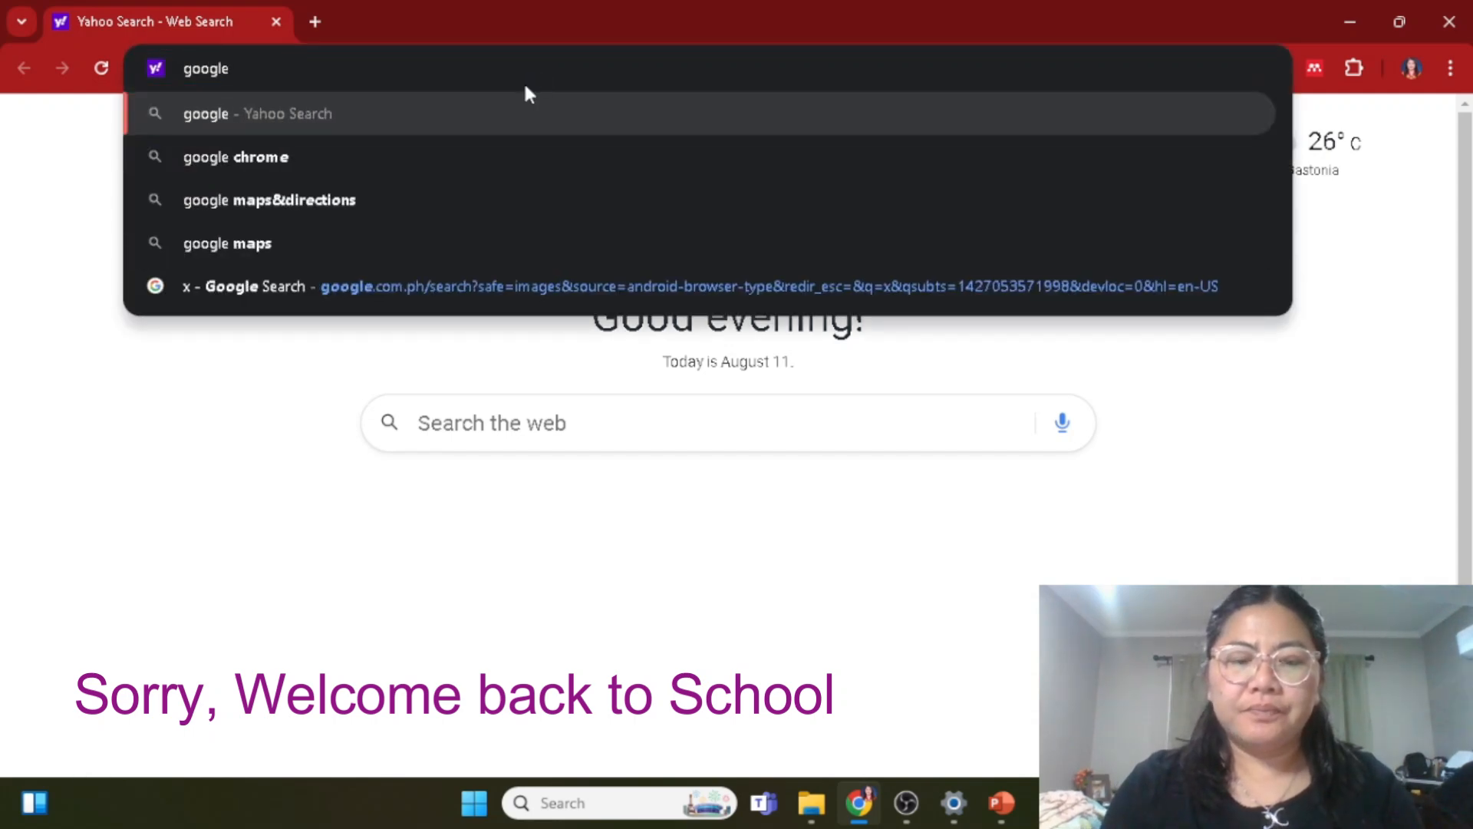
{"action": "type", "text": " search"}
{"action": "key", "text": "Return"}
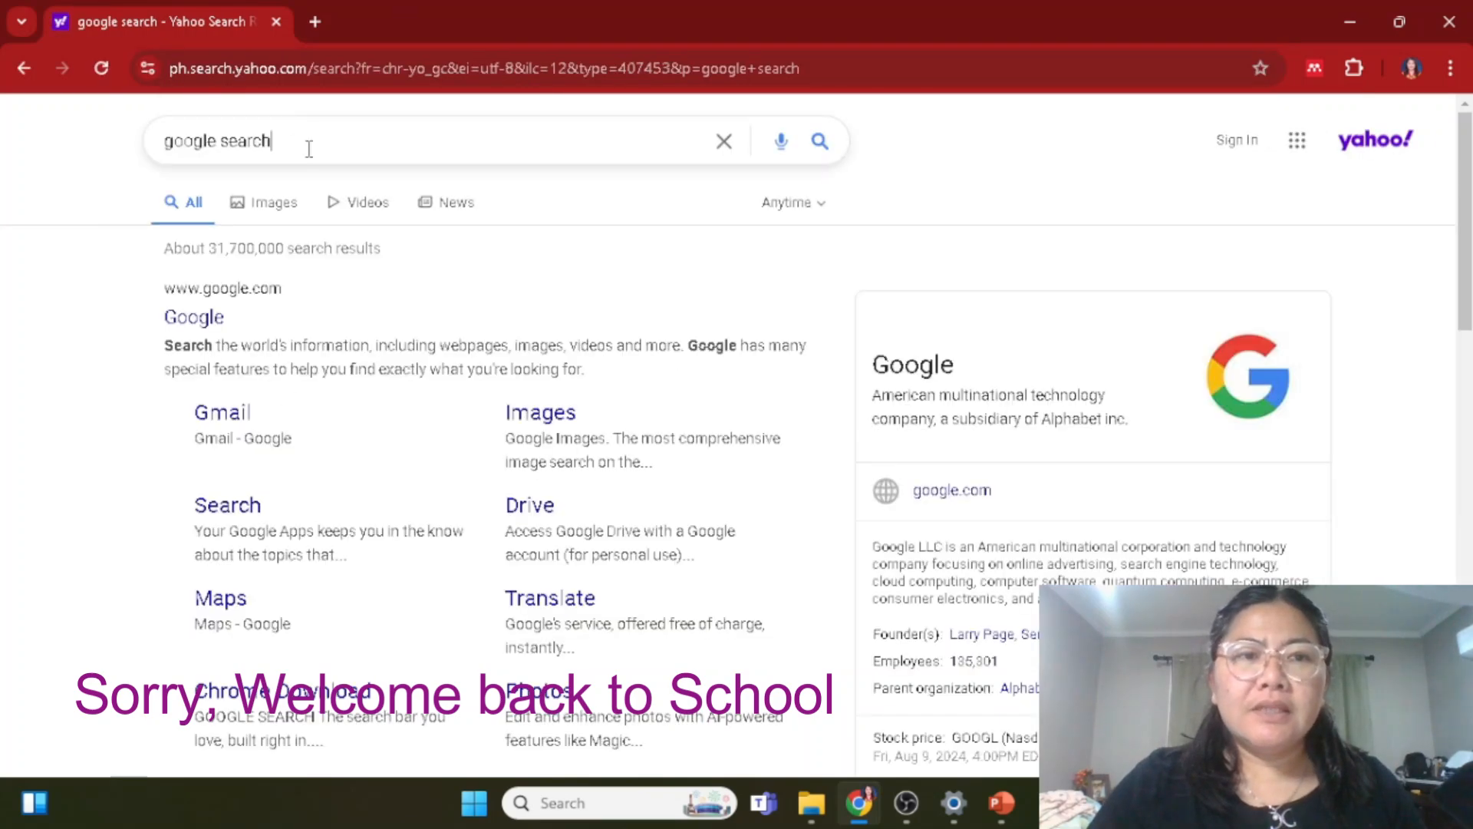
{"action": "left_click_drag", "start_coordinate": [310, 148], "coordinate": [4, 134]}
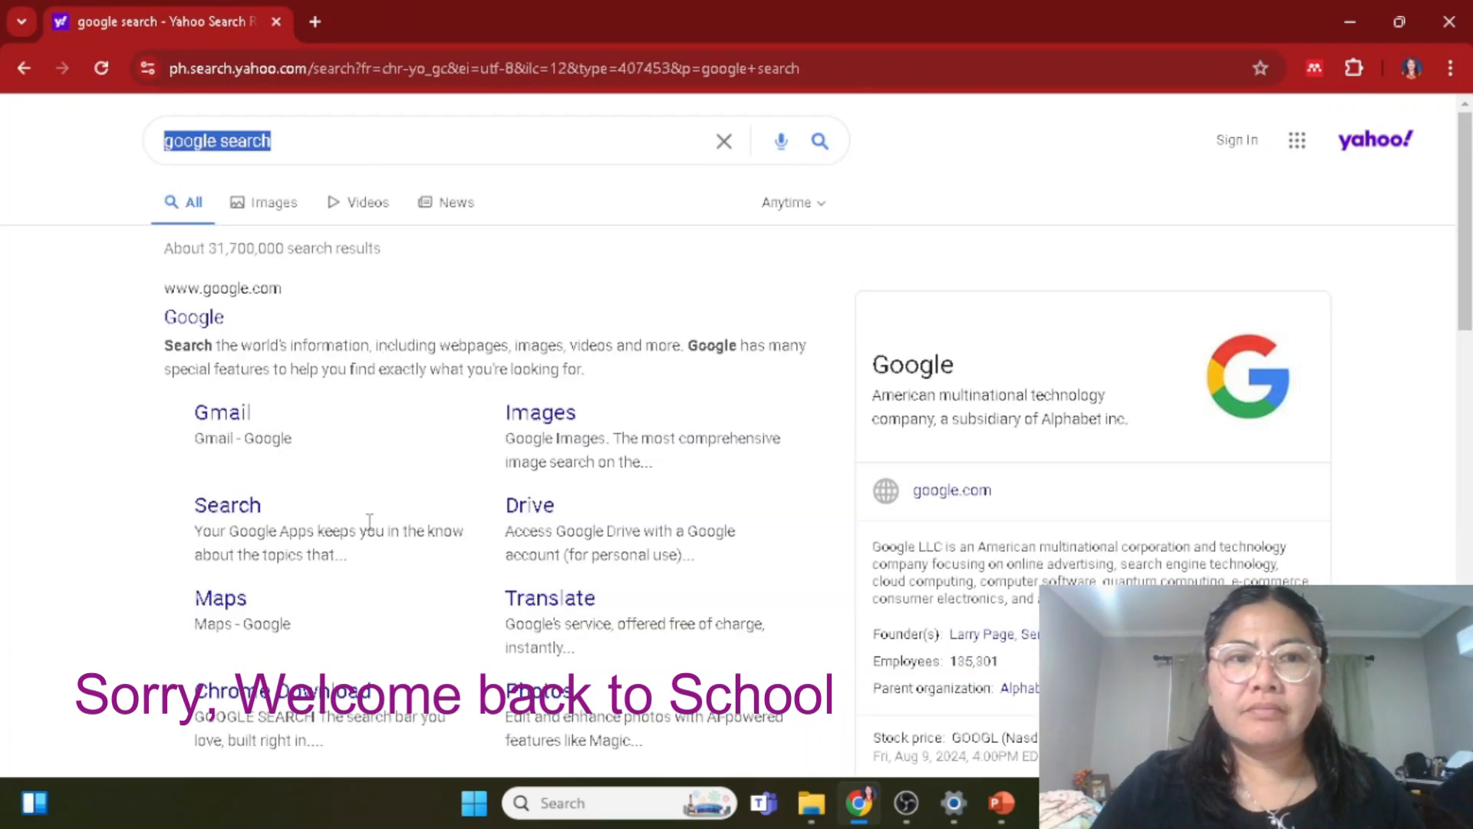
{"action": "left_click", "coordinate": [201, 317]}
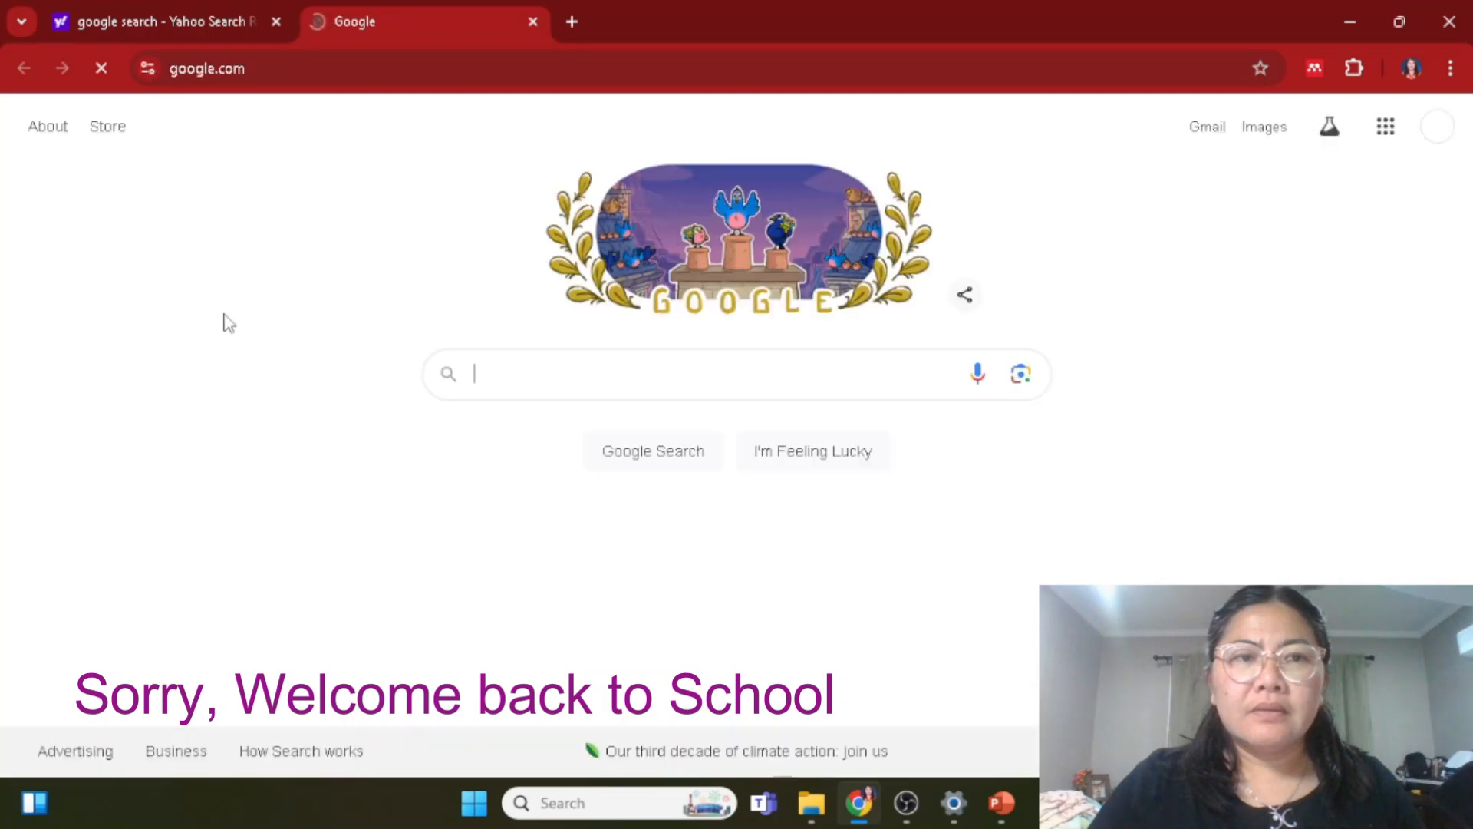
Step: Search Google for "happy color palette"
{"action": "left_click", "coordinate": [588, 368]}
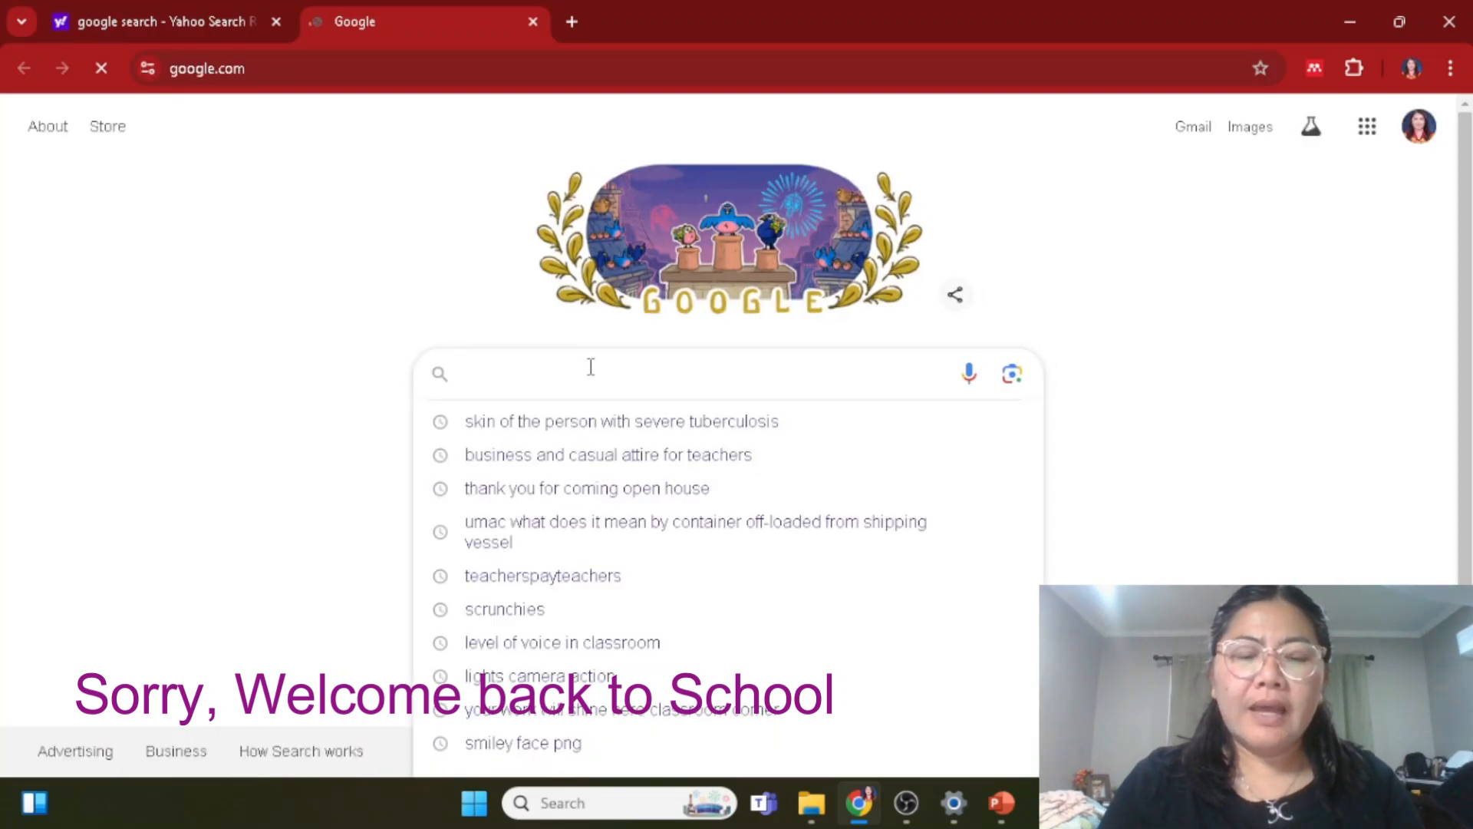
{"action": "type", "text": "happy color "}
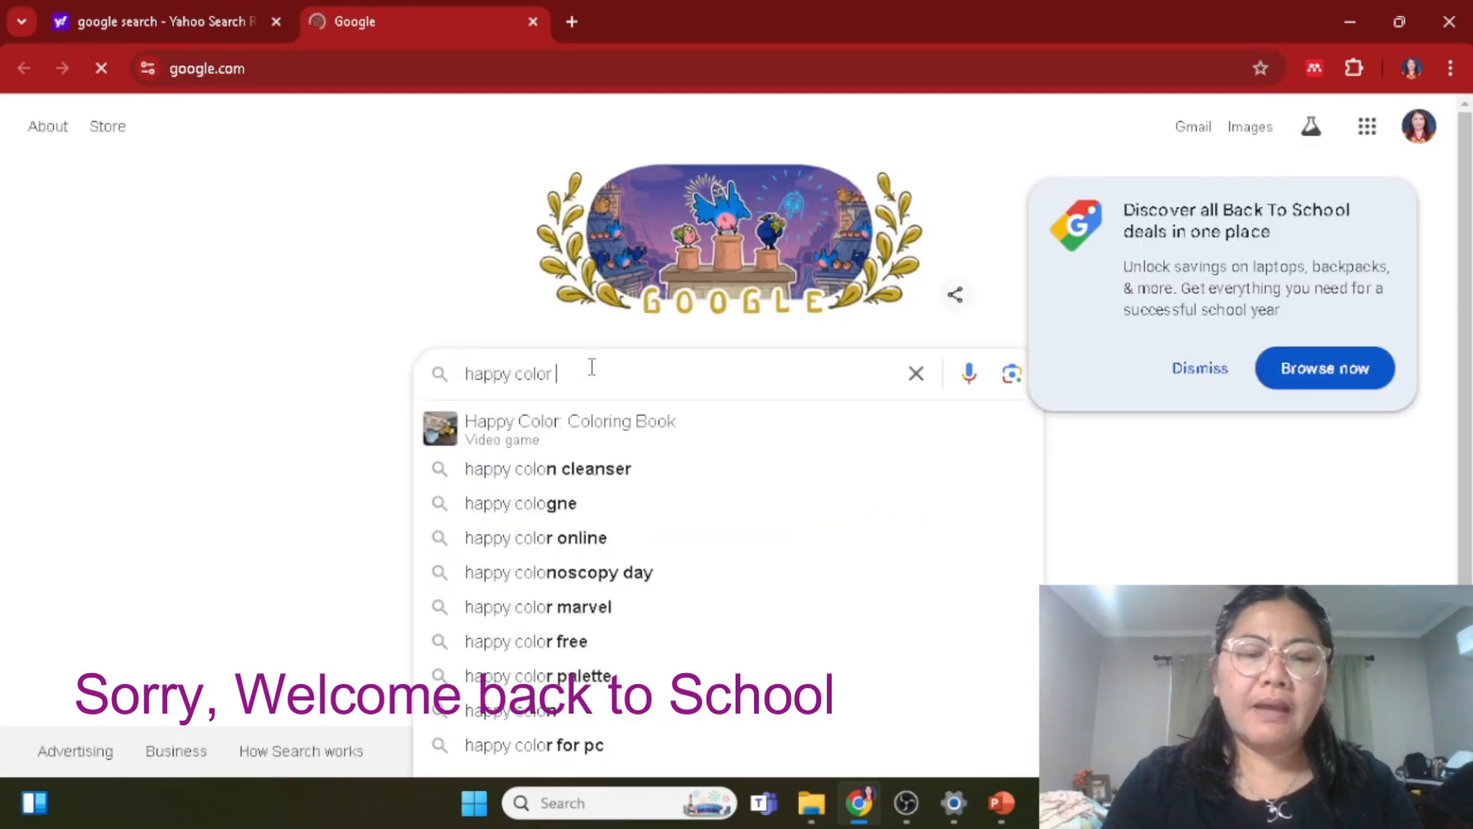
{"action": "type", "text": "palette"}
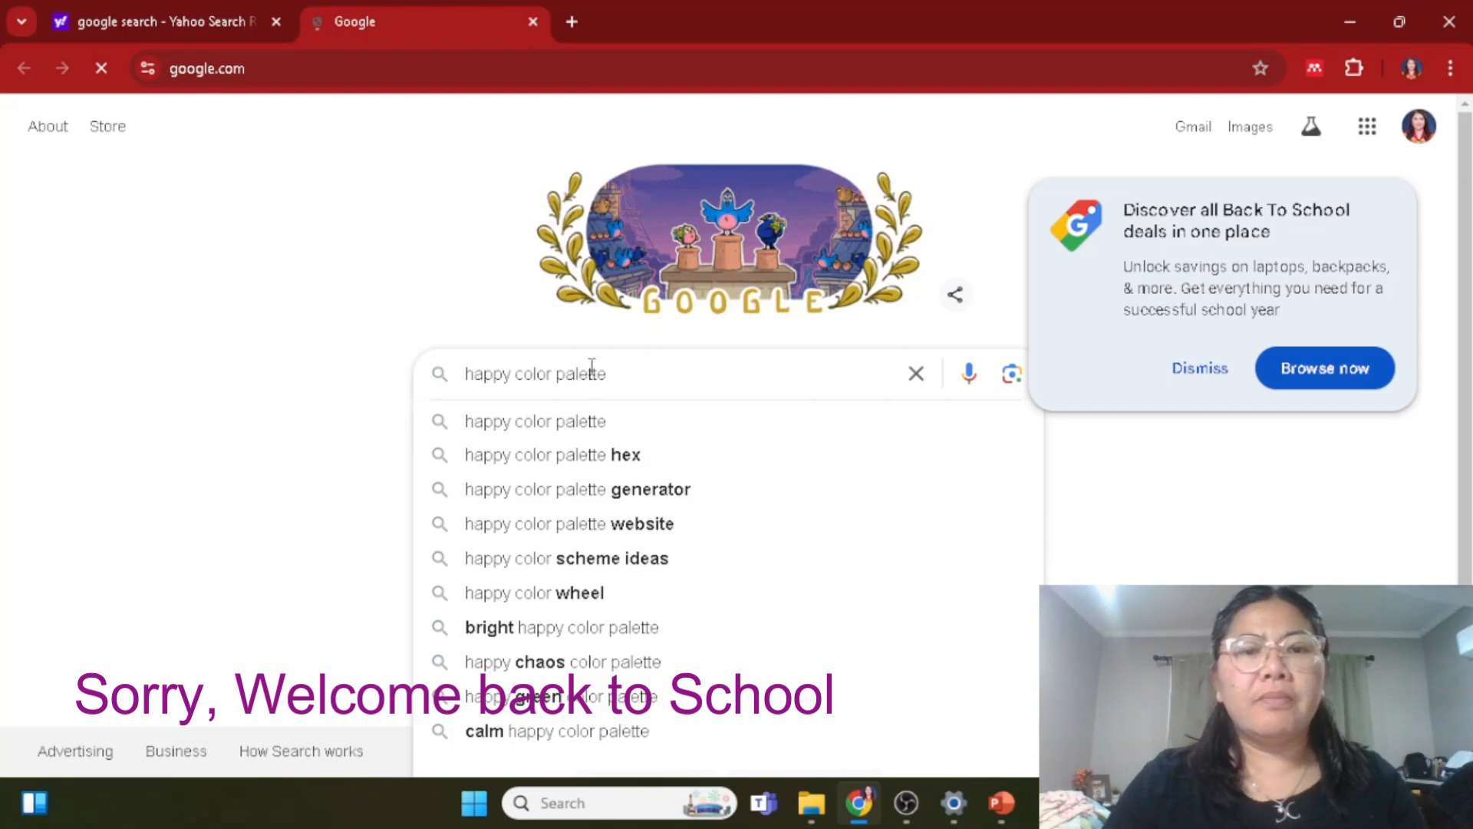
{"action": "key", "text": "Return"}
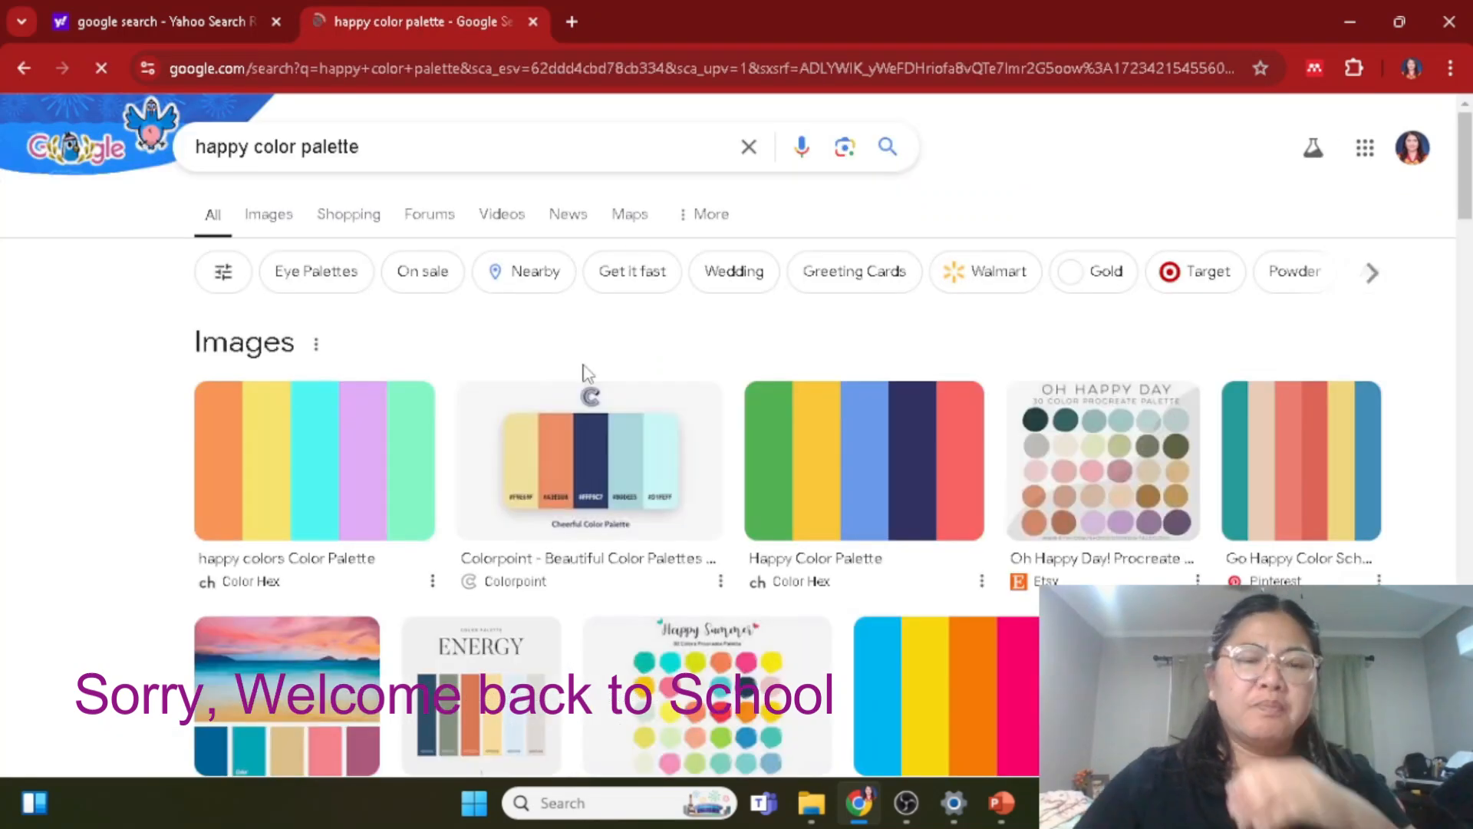
Step: Open the six-stripe Happy Colors Color Scheme image from Scheme Color in the results and copy the image
{"action": "scroll", "coordinate": [931, 503], "scroll_direction": "down", "scroll_amount": 3}
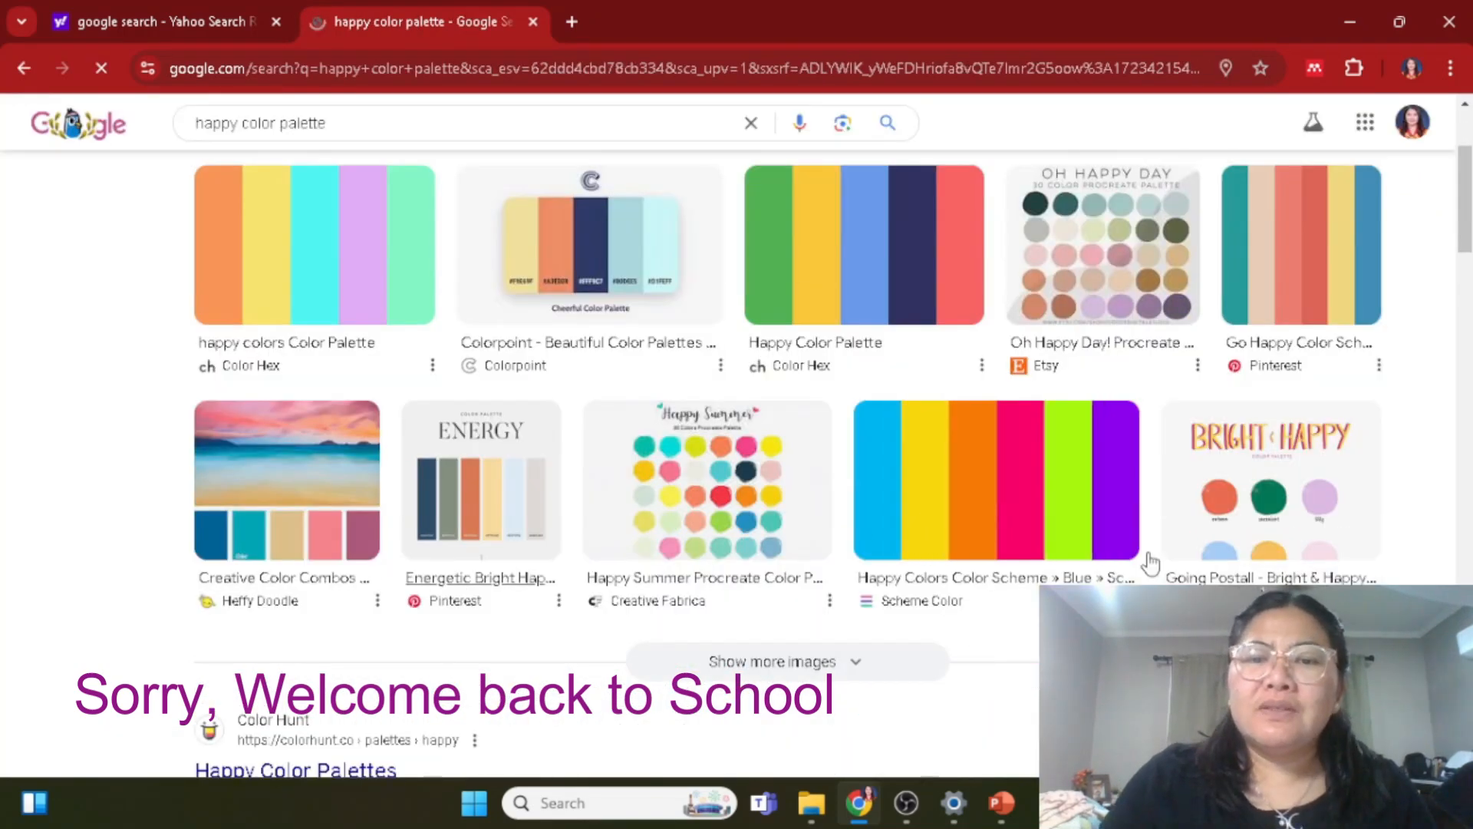
{"action": "left_click", "coordinate": [1036, 497]}
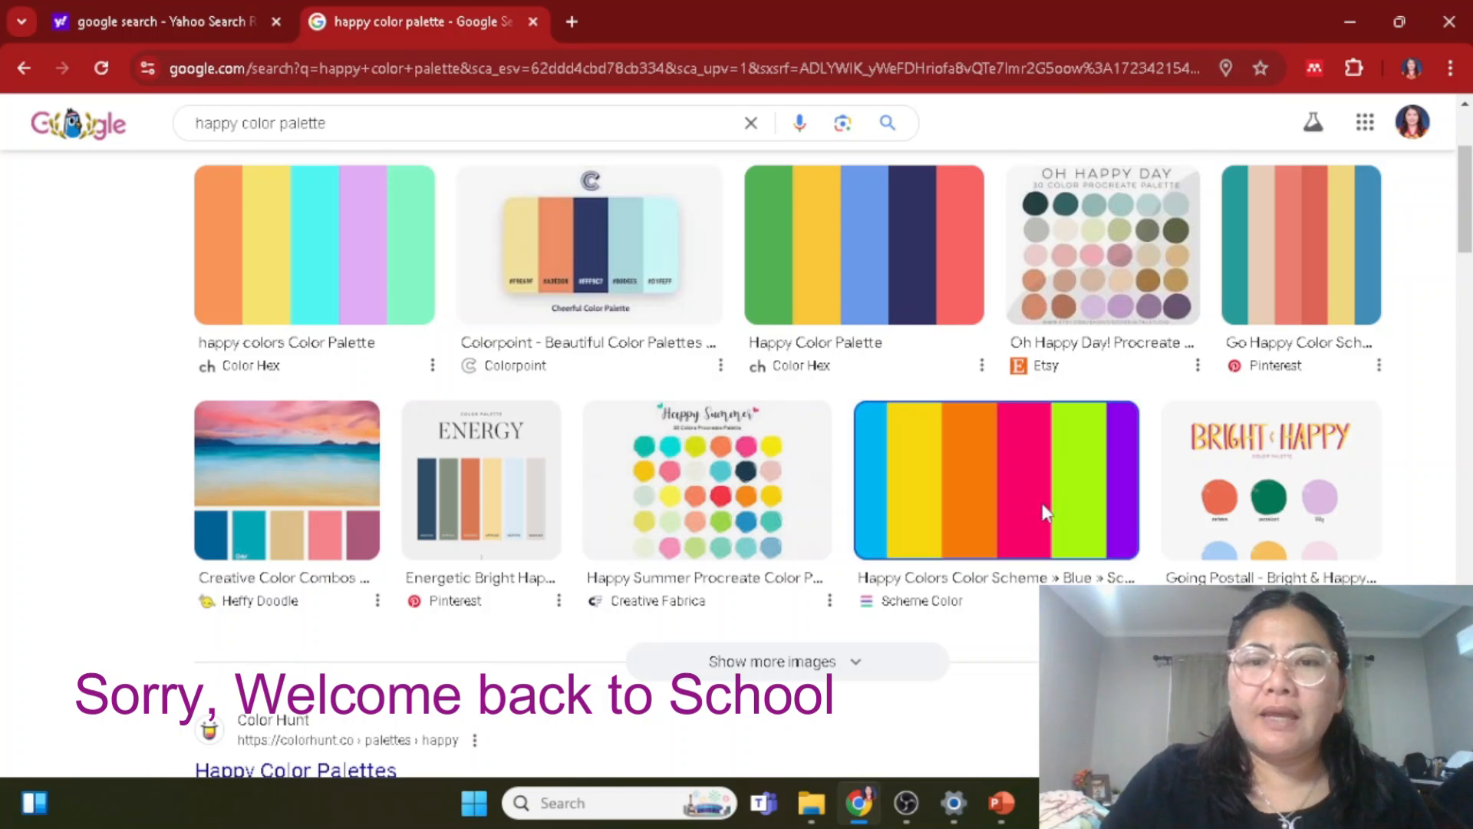
{"action": "right_click", "coordinate": [1075, 457]}
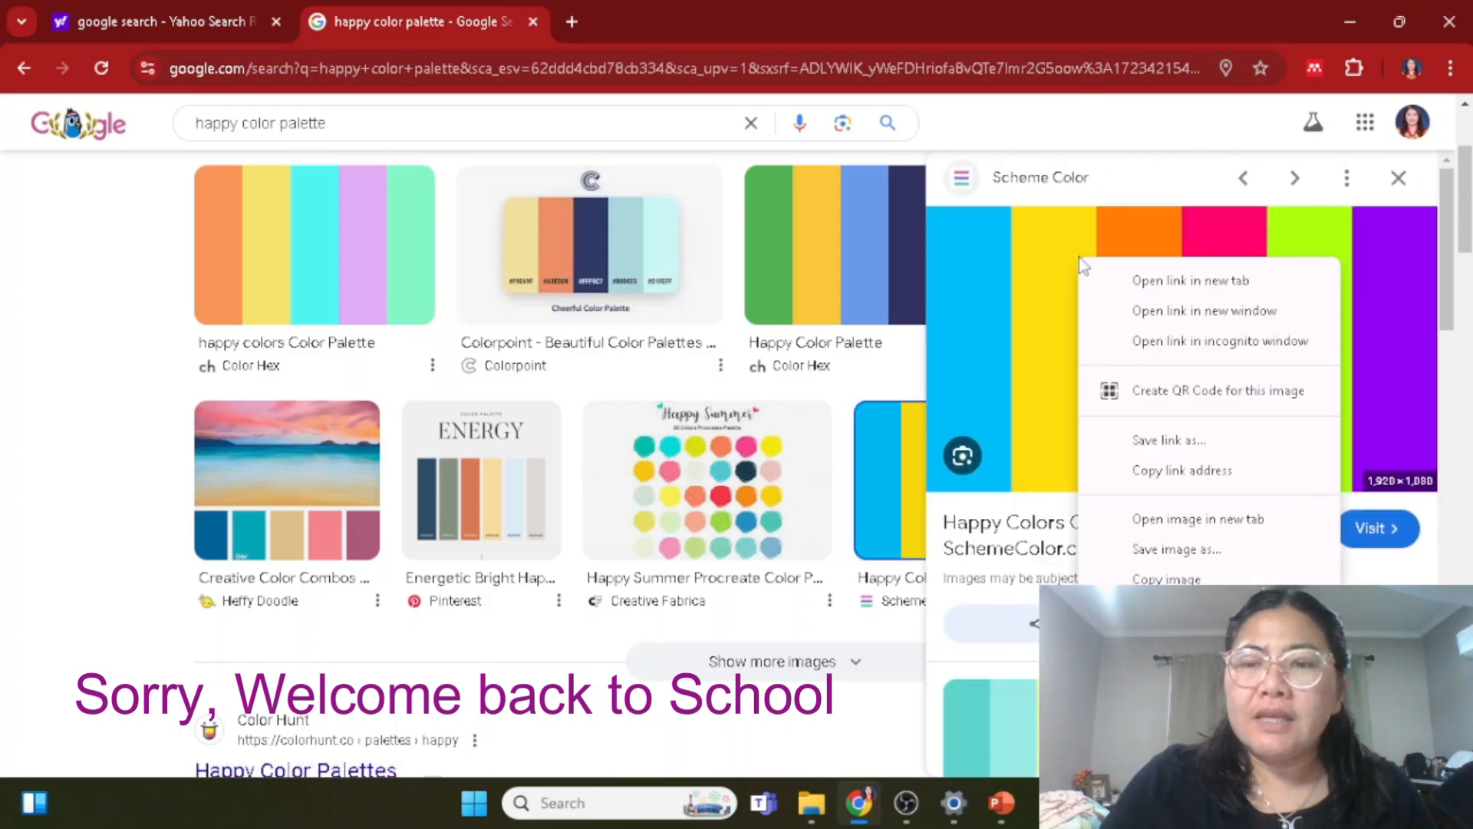
{"action": "left_click", "coordinate": [1166, 580]}
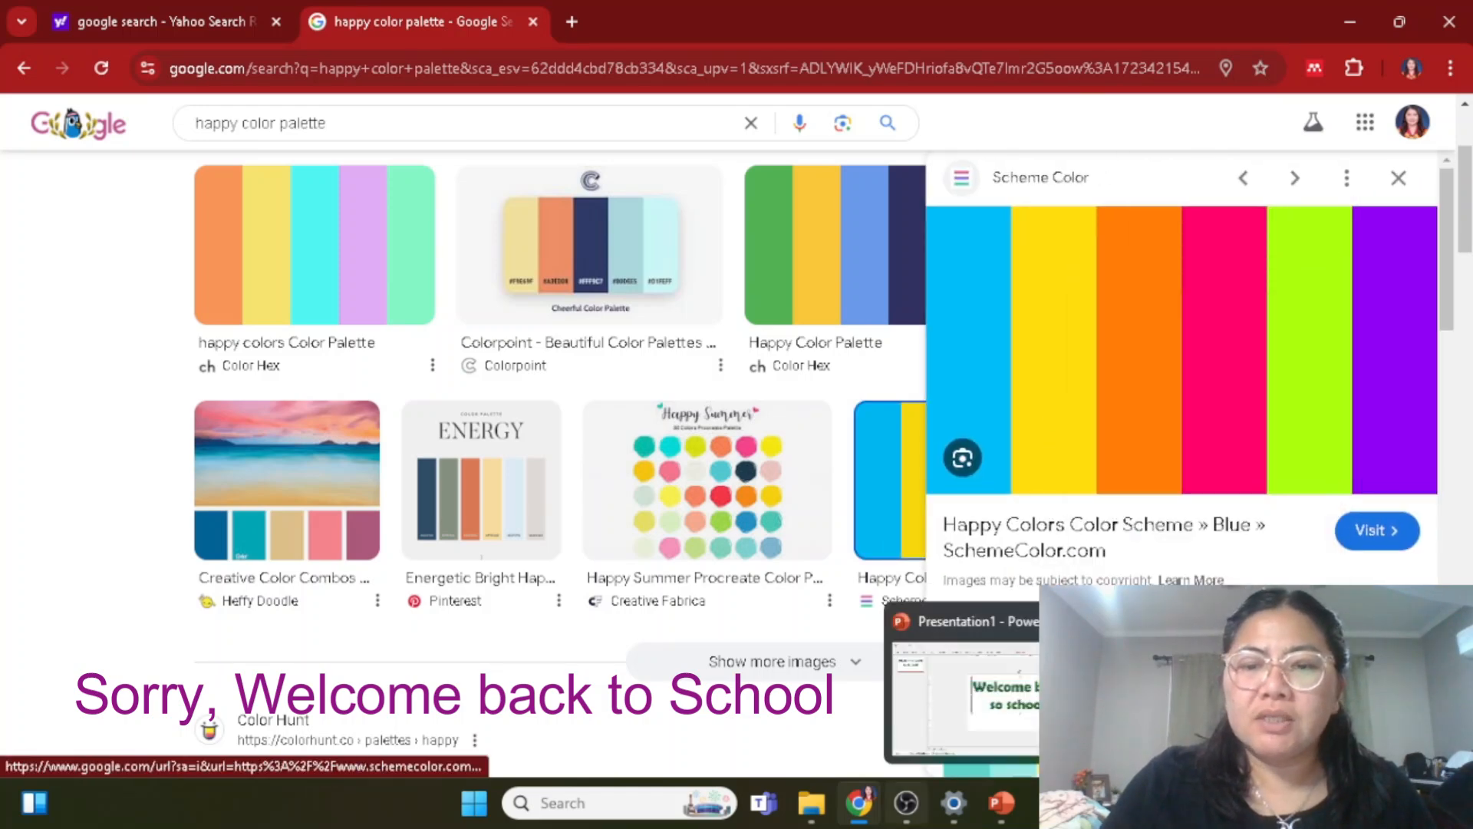
{"action": "mouse_move", "coordinate": [1005, 815]}
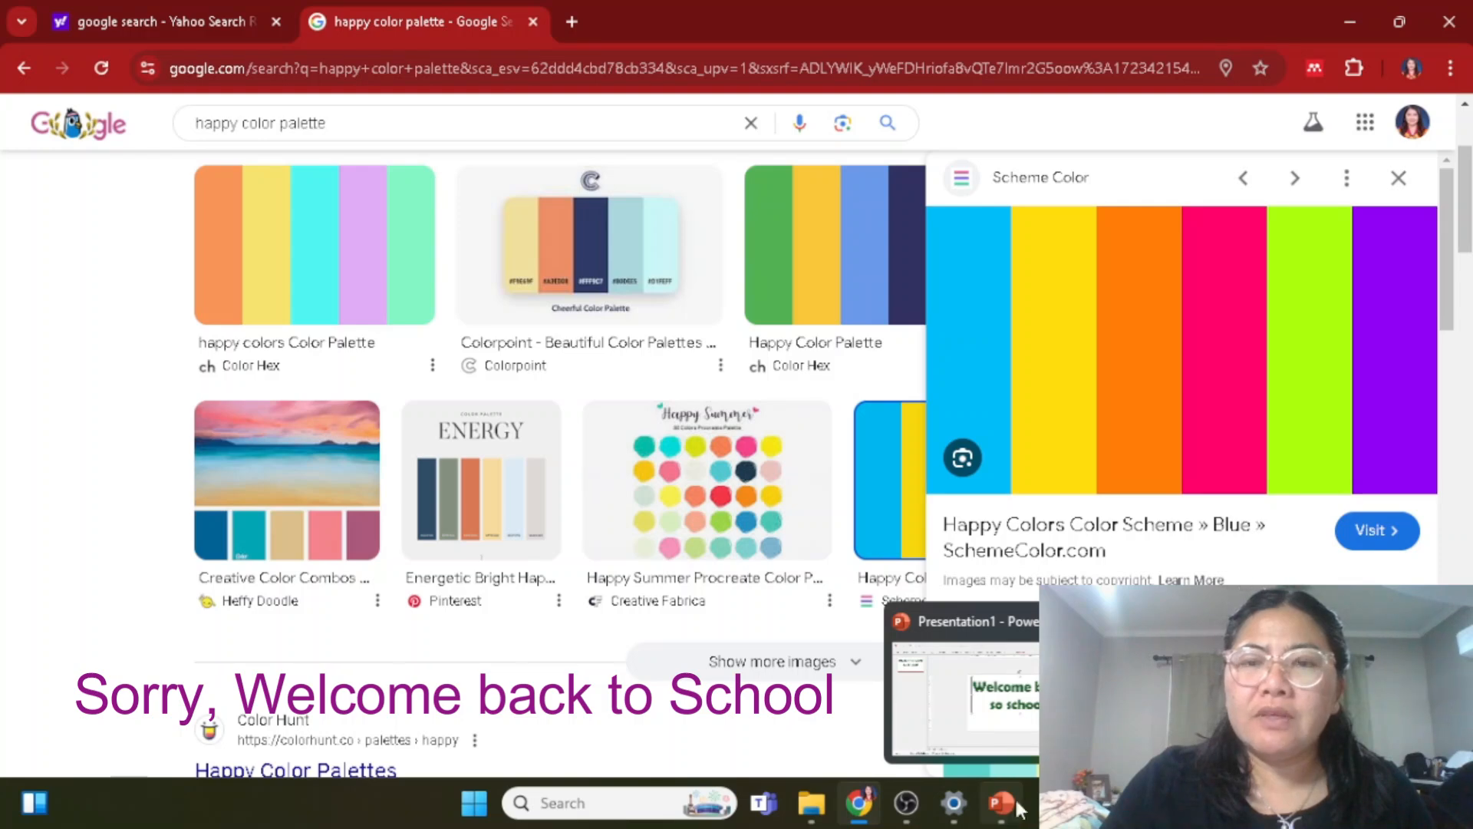
{"action": "right_click", "coordinate": [1099, 302]}
{"action": "left_click", "coordinate": [1151, 623]}
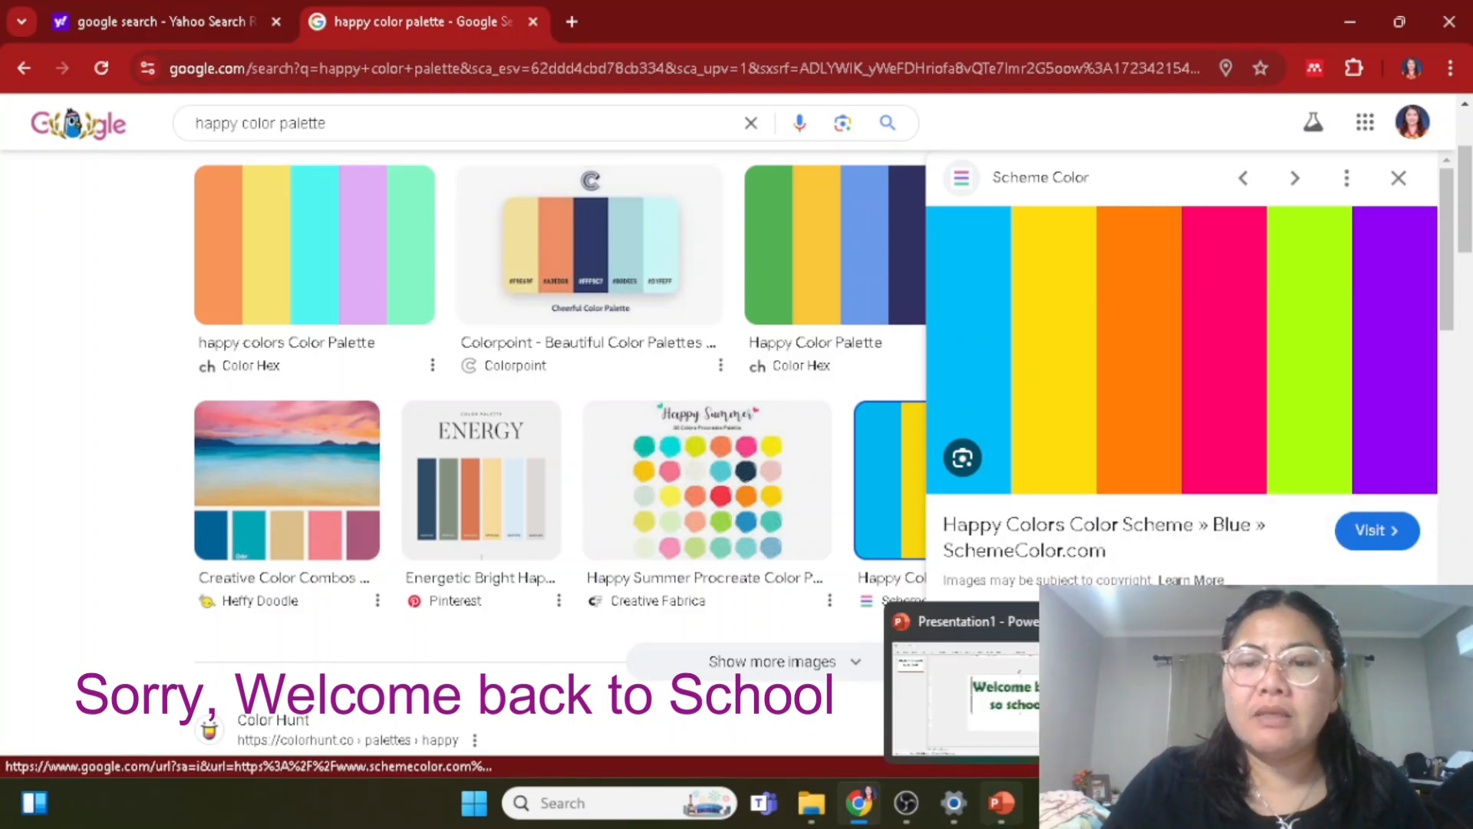
Step: Switch to PowerPoint, paste the palette onto the slide as a picture, and shrink it into the slide's lower-right corner
{"action": "left_click", "coordinate": [1002, 807]}
{"action": "left_click", "coordinate": [303, 363]}
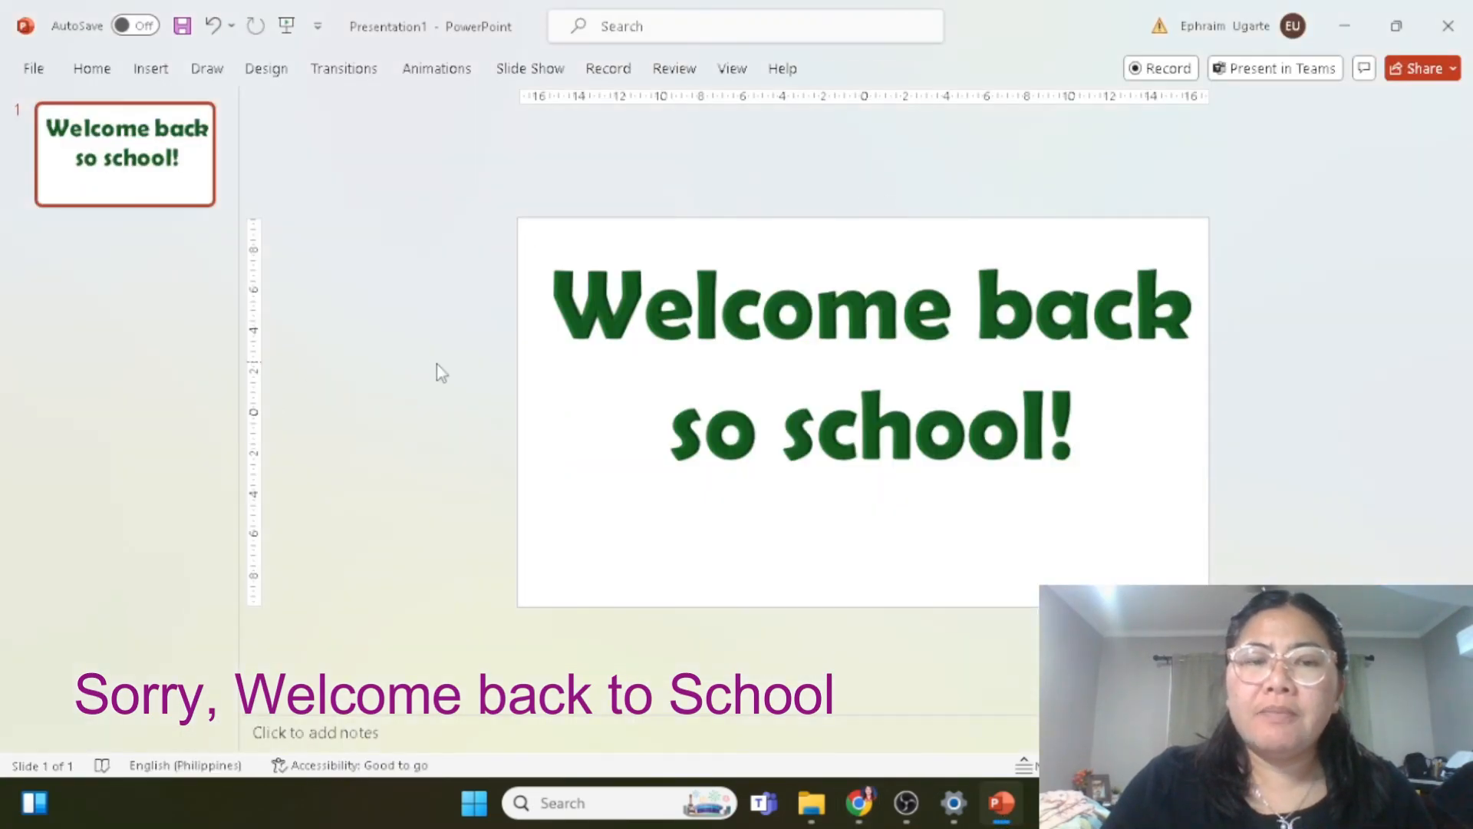
{"action": "right_click", "coordinate": [437, 365]}
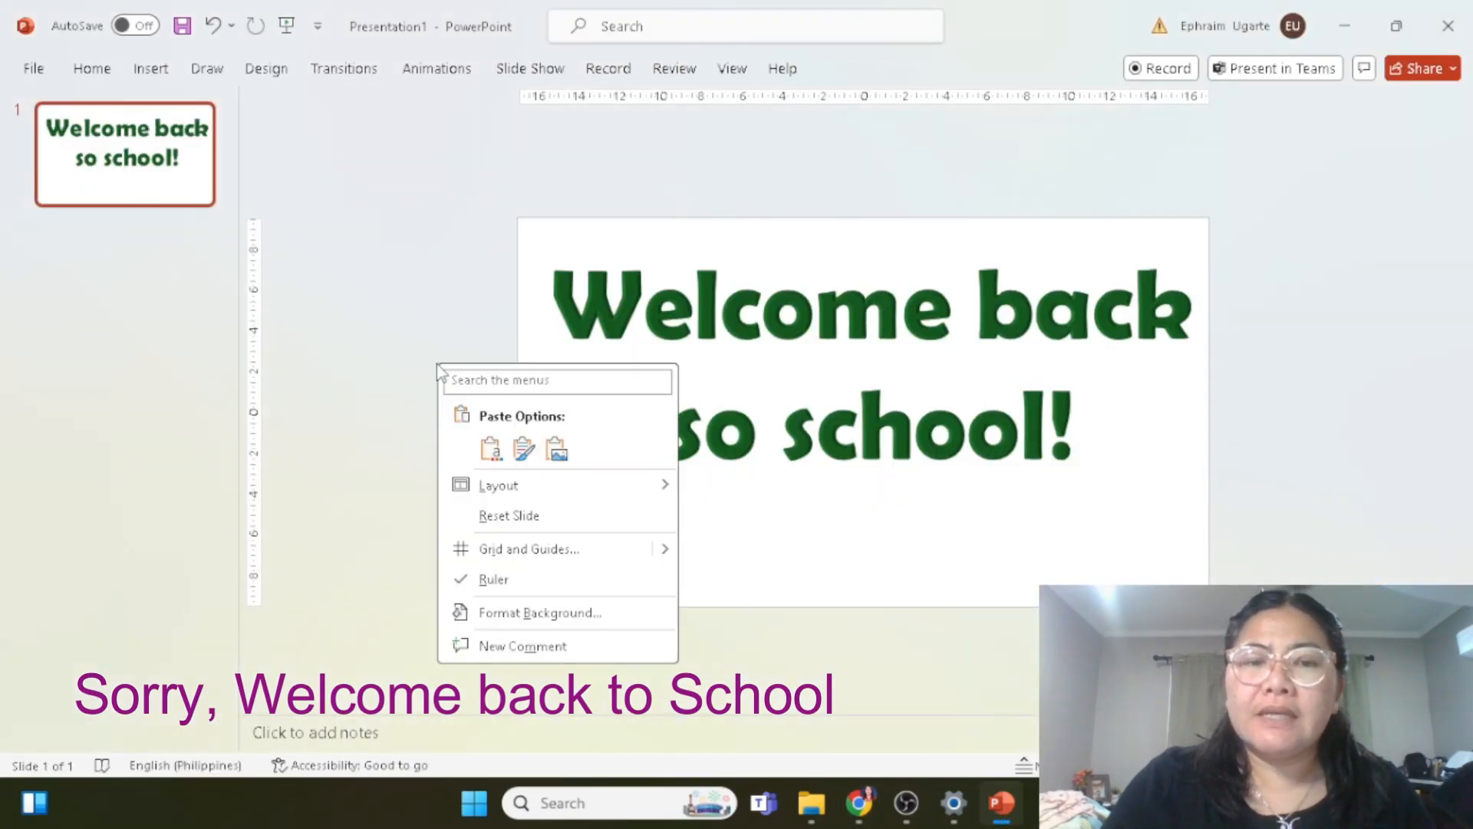
{"action": "left_click", "coordinate": [552, 451]}
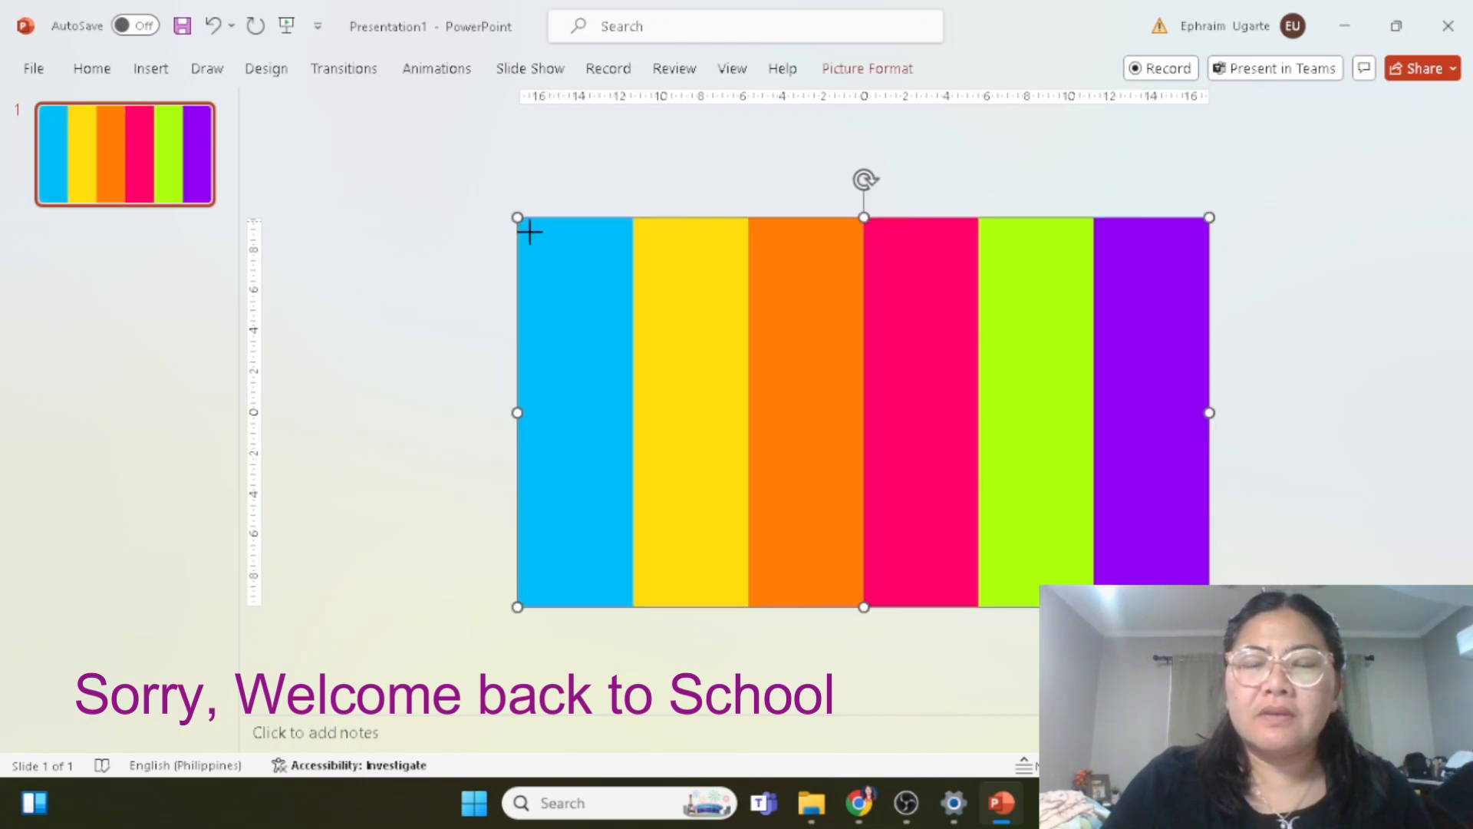
{"action": "left_click_drag", "start_coordinate": [529, 232], "coordinate": [969, 471]}
{"action": "left_click", "coordinate": [633, 318]}
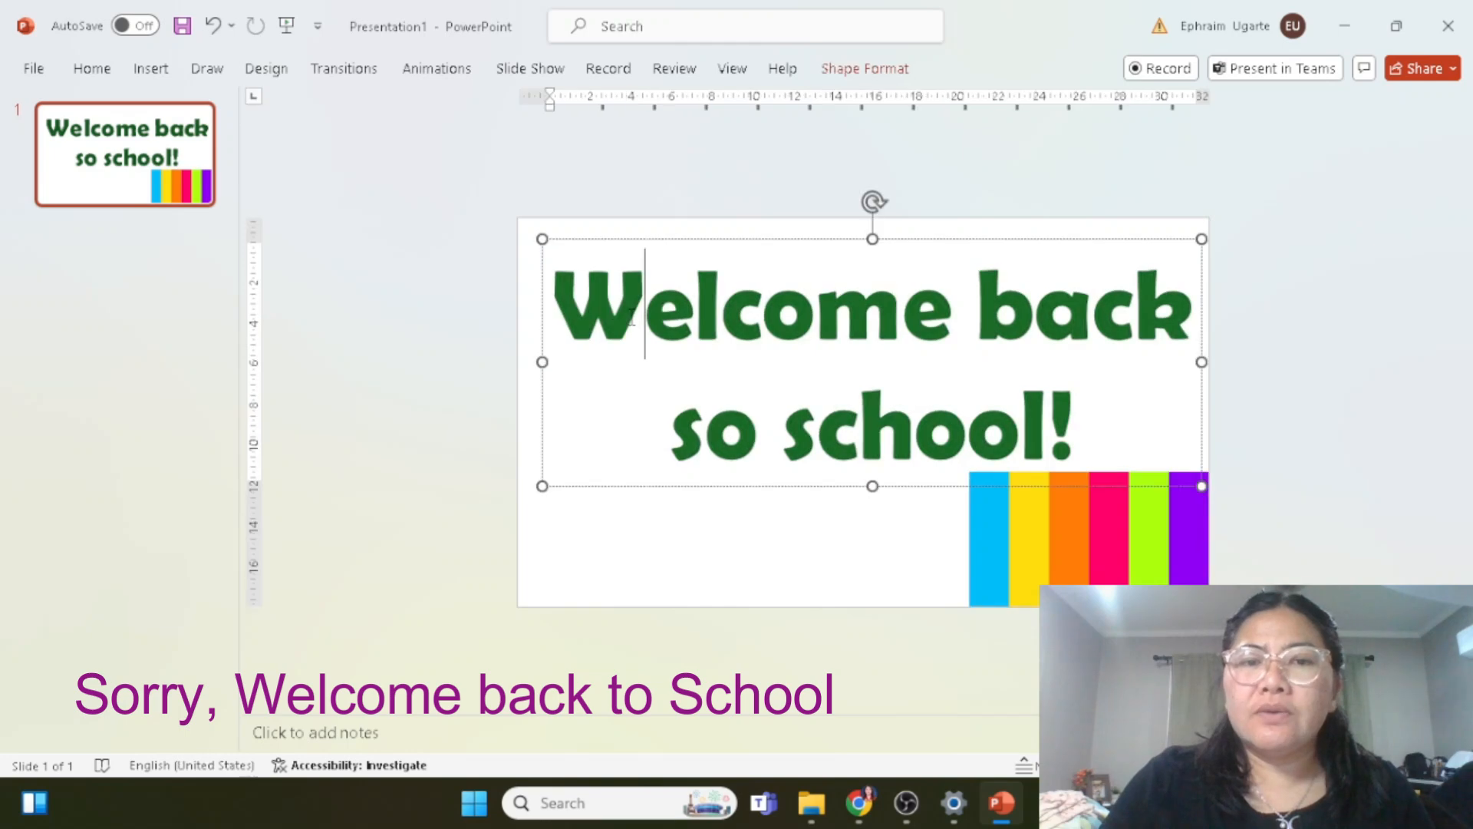
{"action": "left_click", "coordinate": [1156, 567]}
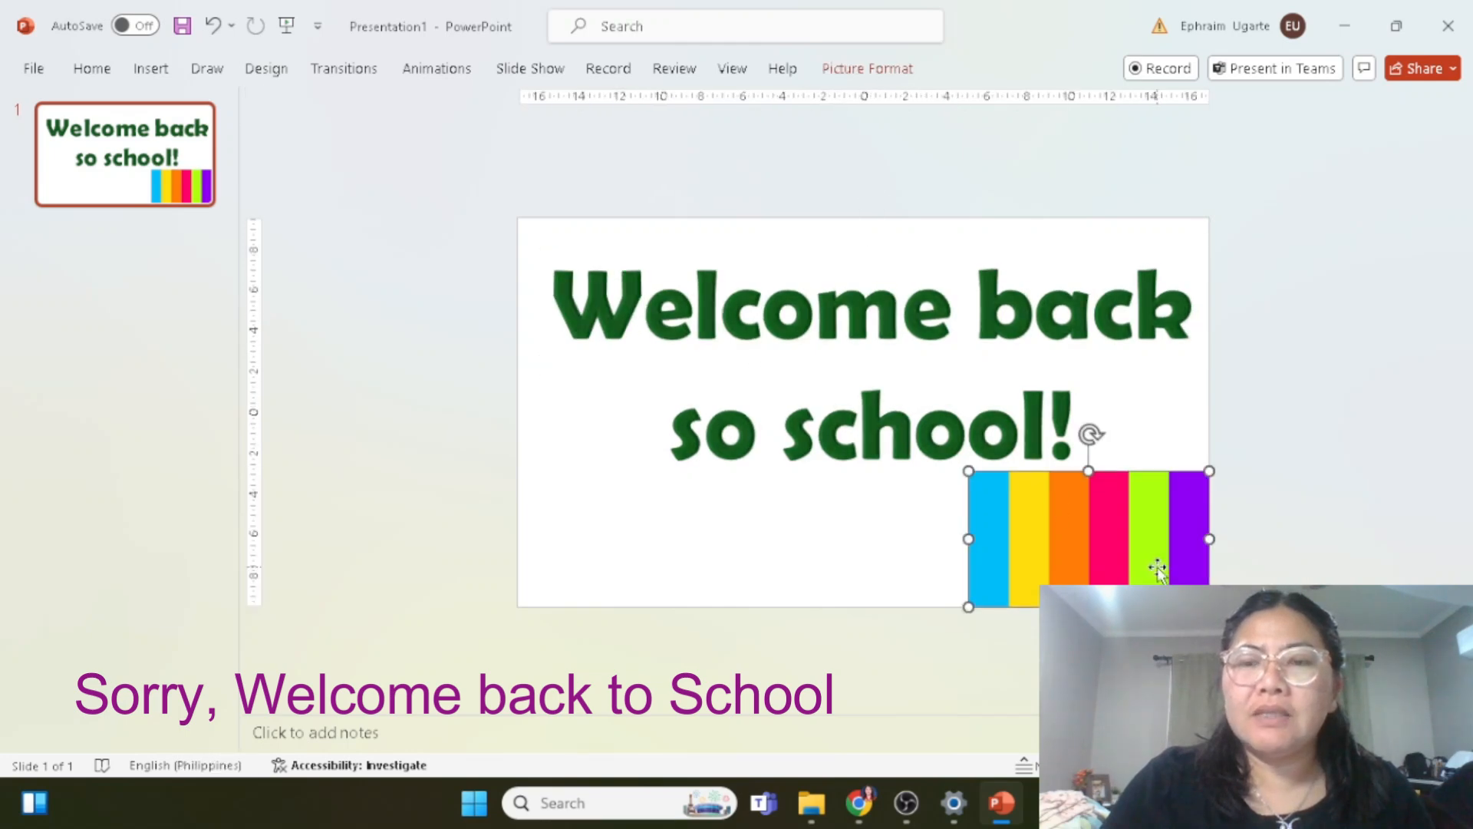
{"action": "left_click", "coordinate": [973, 321]}
{"action": "left_click_drag", "start_coordinate": [588, 295], "coordinate": [1254, 414]}
{"action": "left_click", "coordinate": [1391, 360]}
{"action": "key", "text": "Escape"}
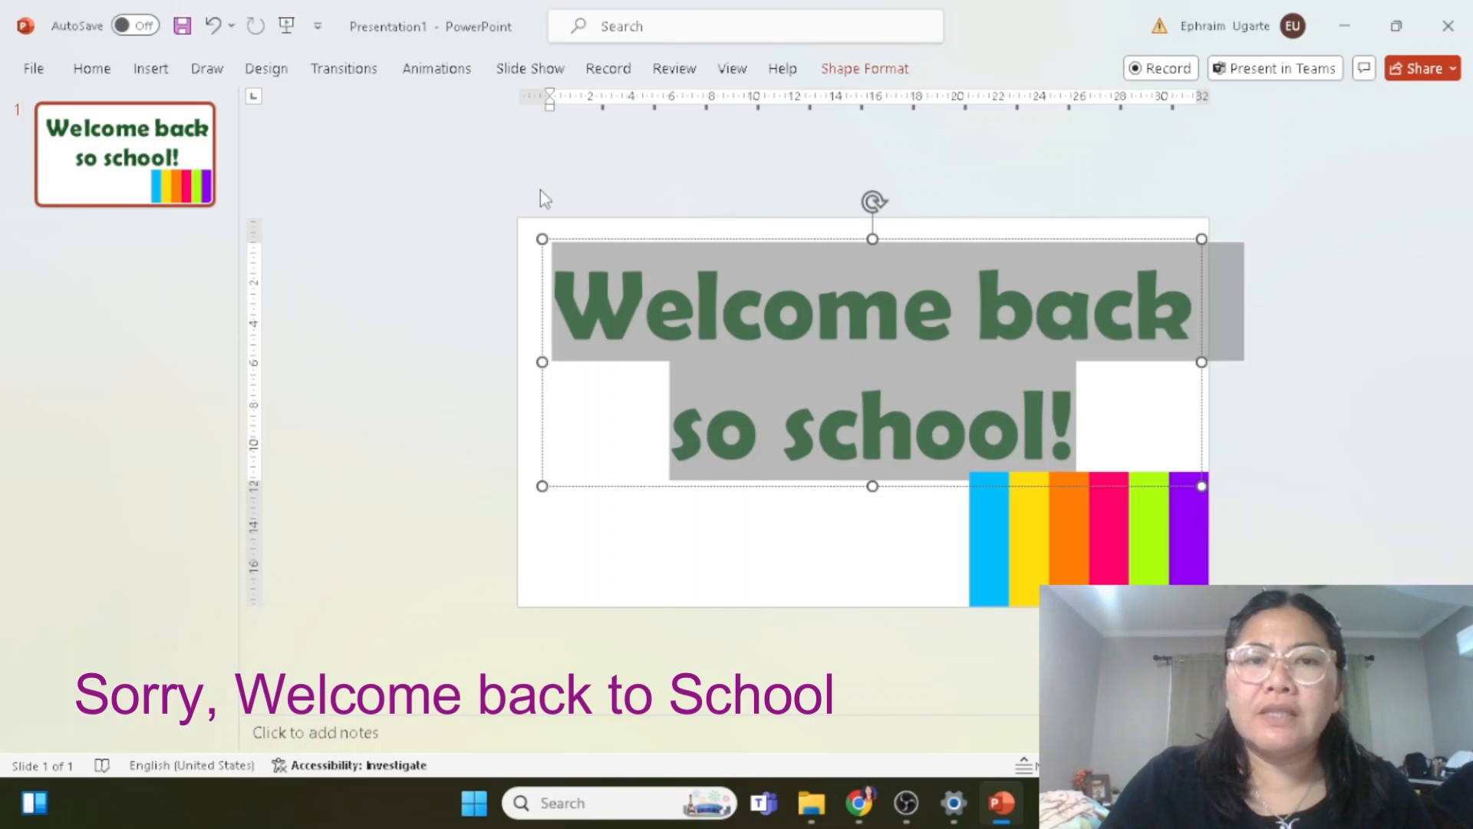
{"action": "left_click", "coordinate": [684, 153]}
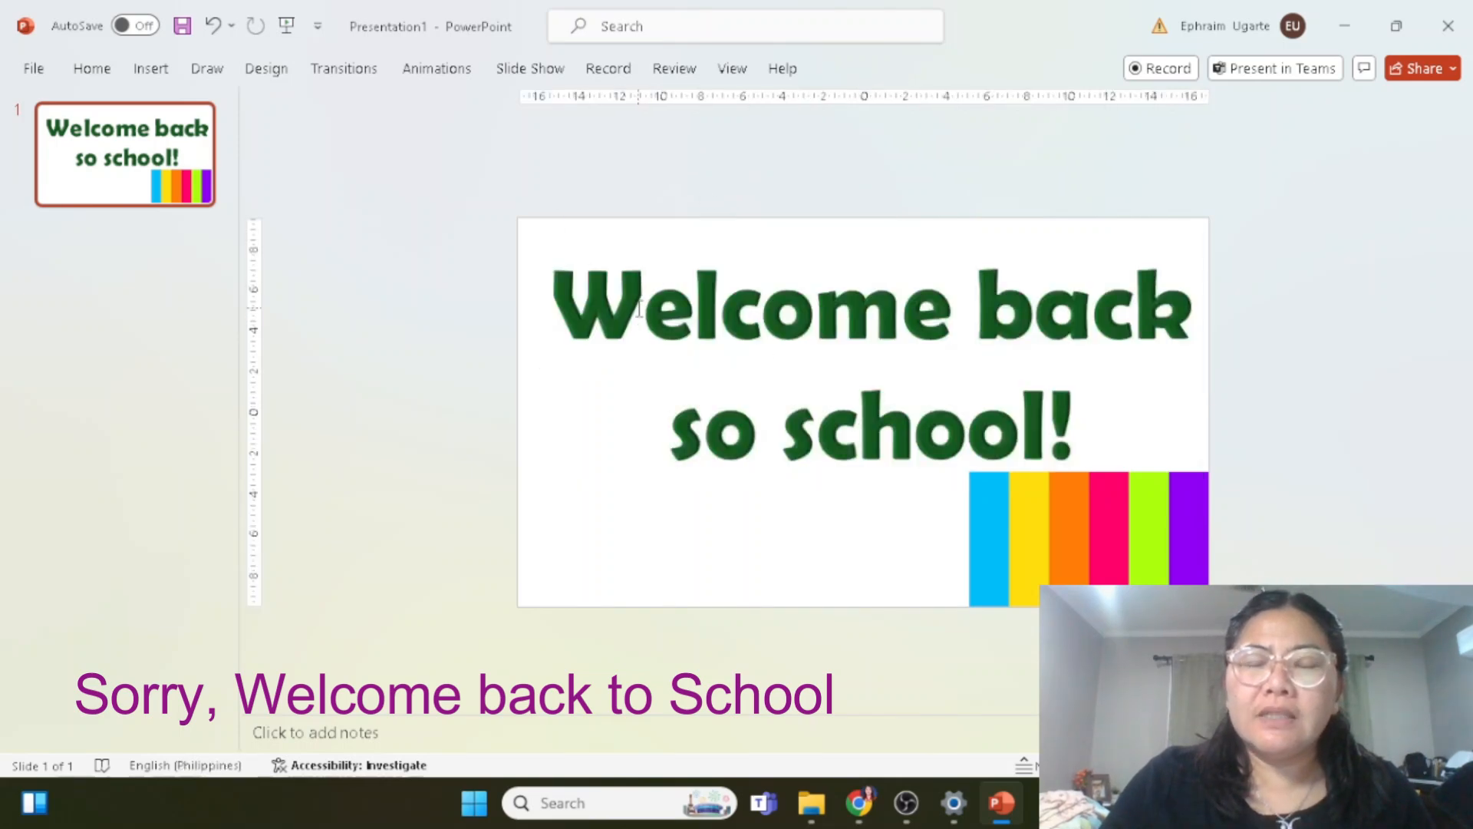
Step: Fill the letter "W" of "Welcome" with the blue sampled from the palette picture using the Eyedropper
{"action": "left_click_drag", "start_coordinate": [641, 307], "coordinate": [586, 300]}
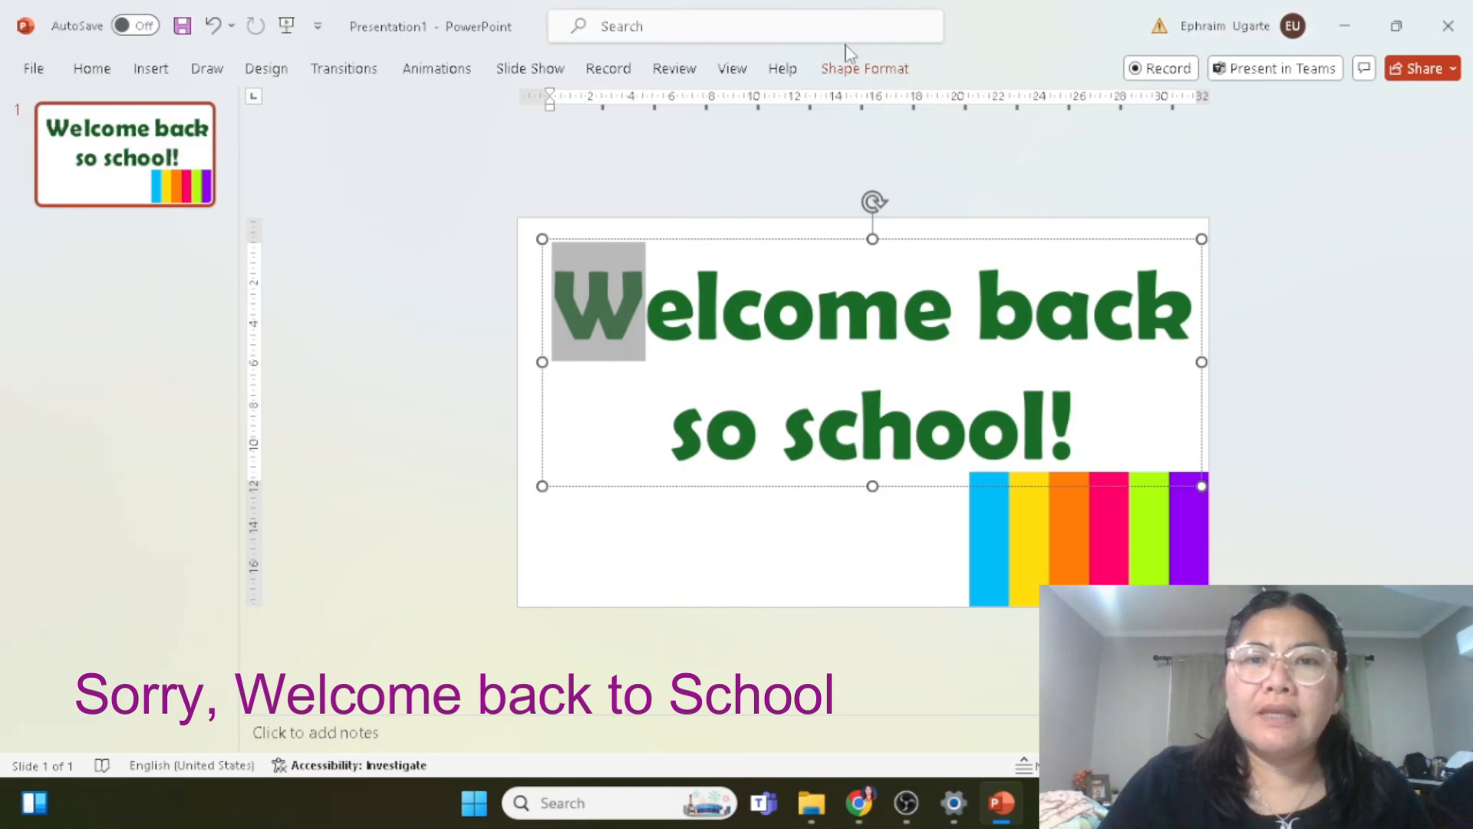
{"action": "left_click", "coordinate": [872, 69]}
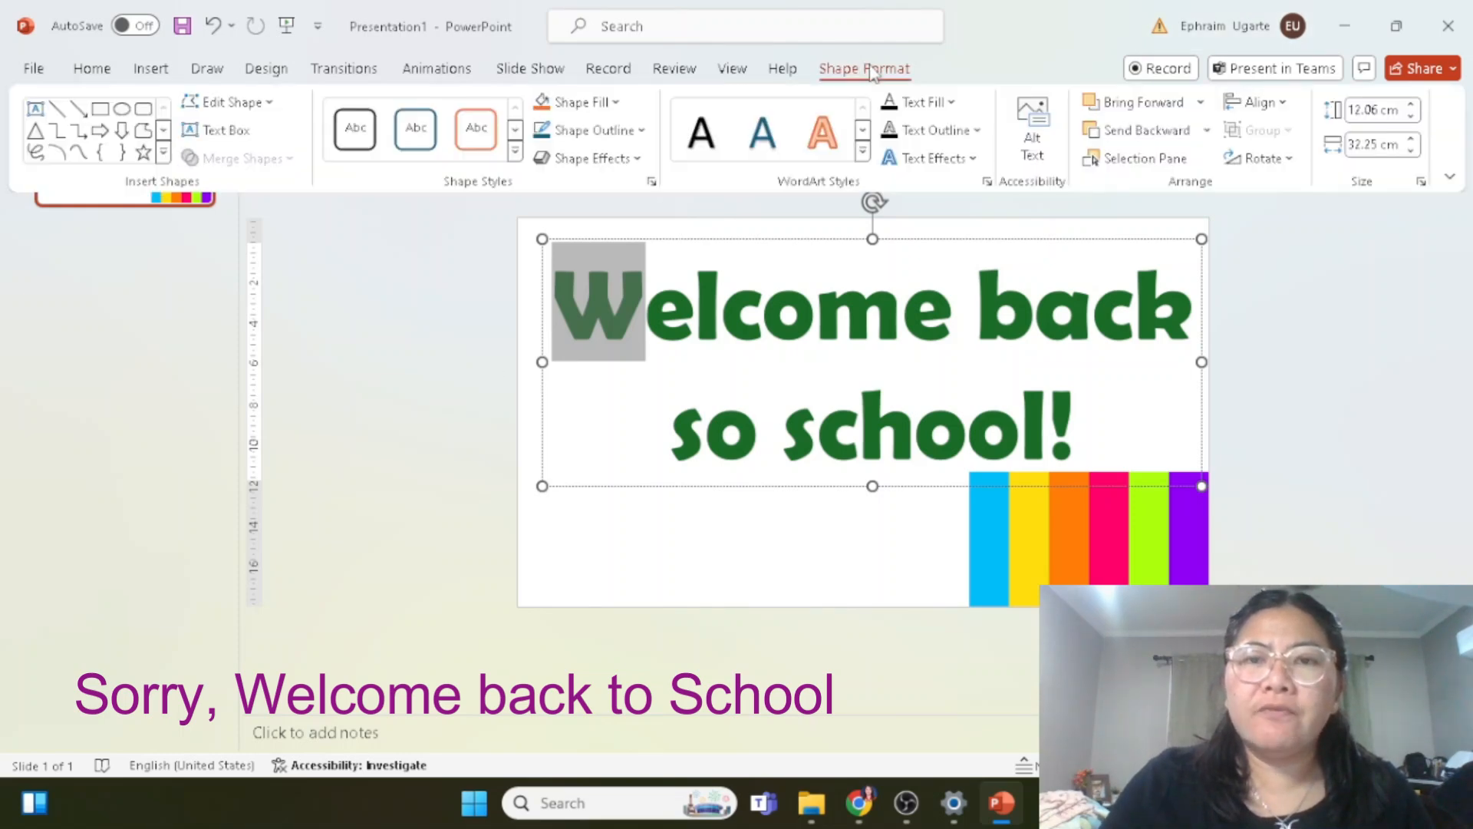
{"action": "left_click", "coordinate": [962, 105]}
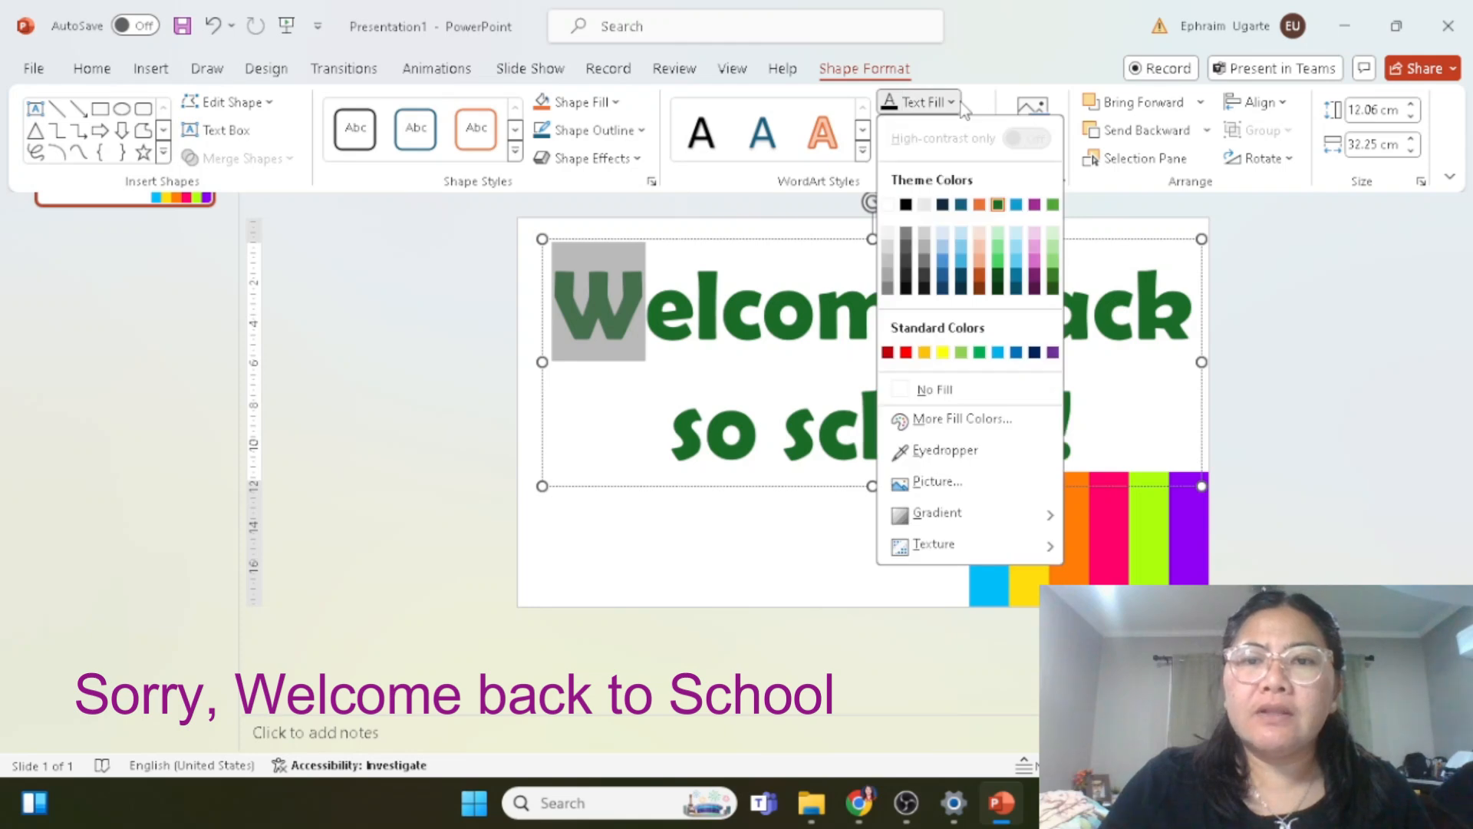
{"action": "left_click", "coordinate": [923, 454]}
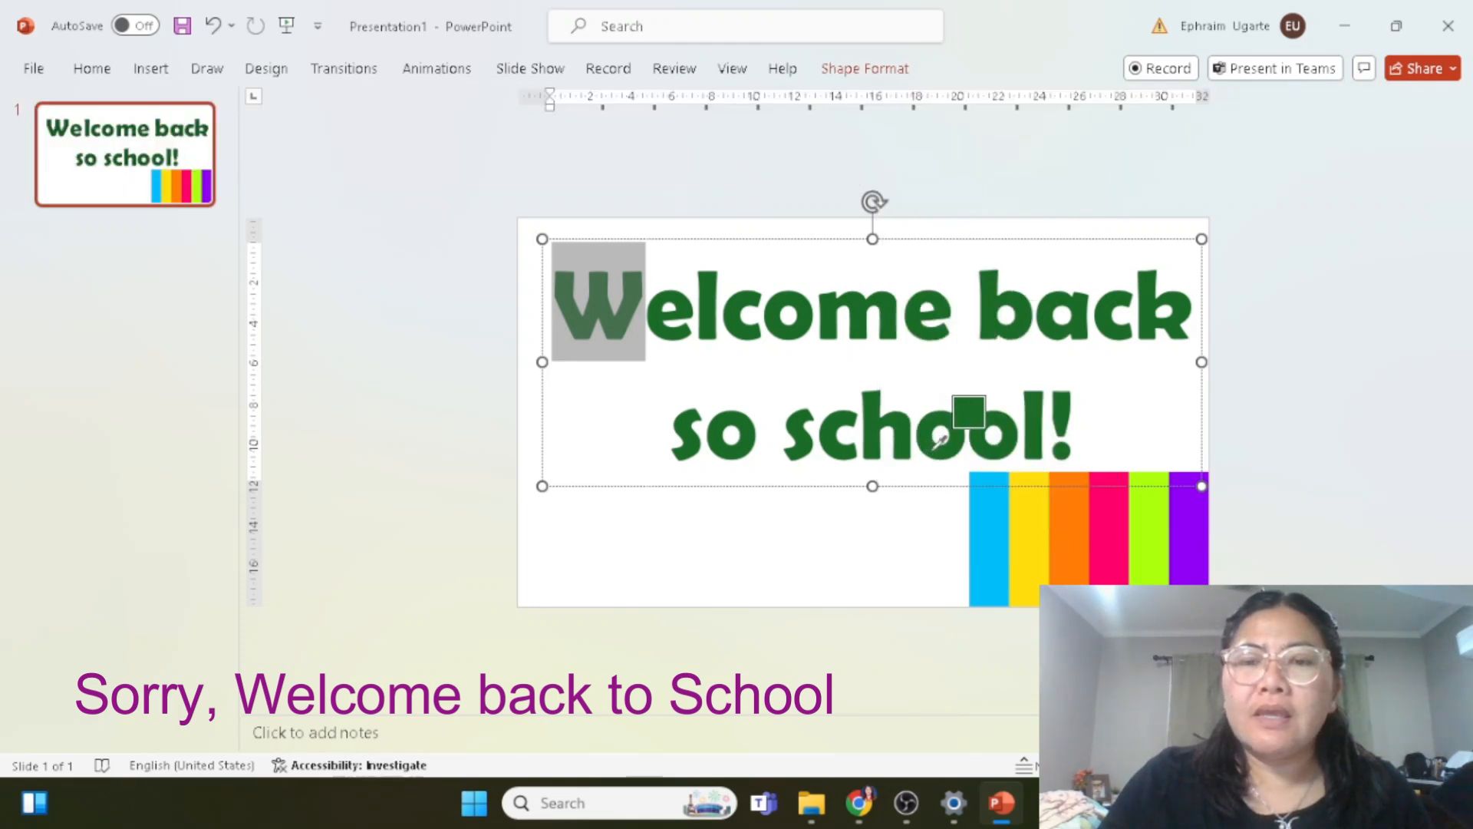
{"action": "left_click", "coordinate": [985, 523]}
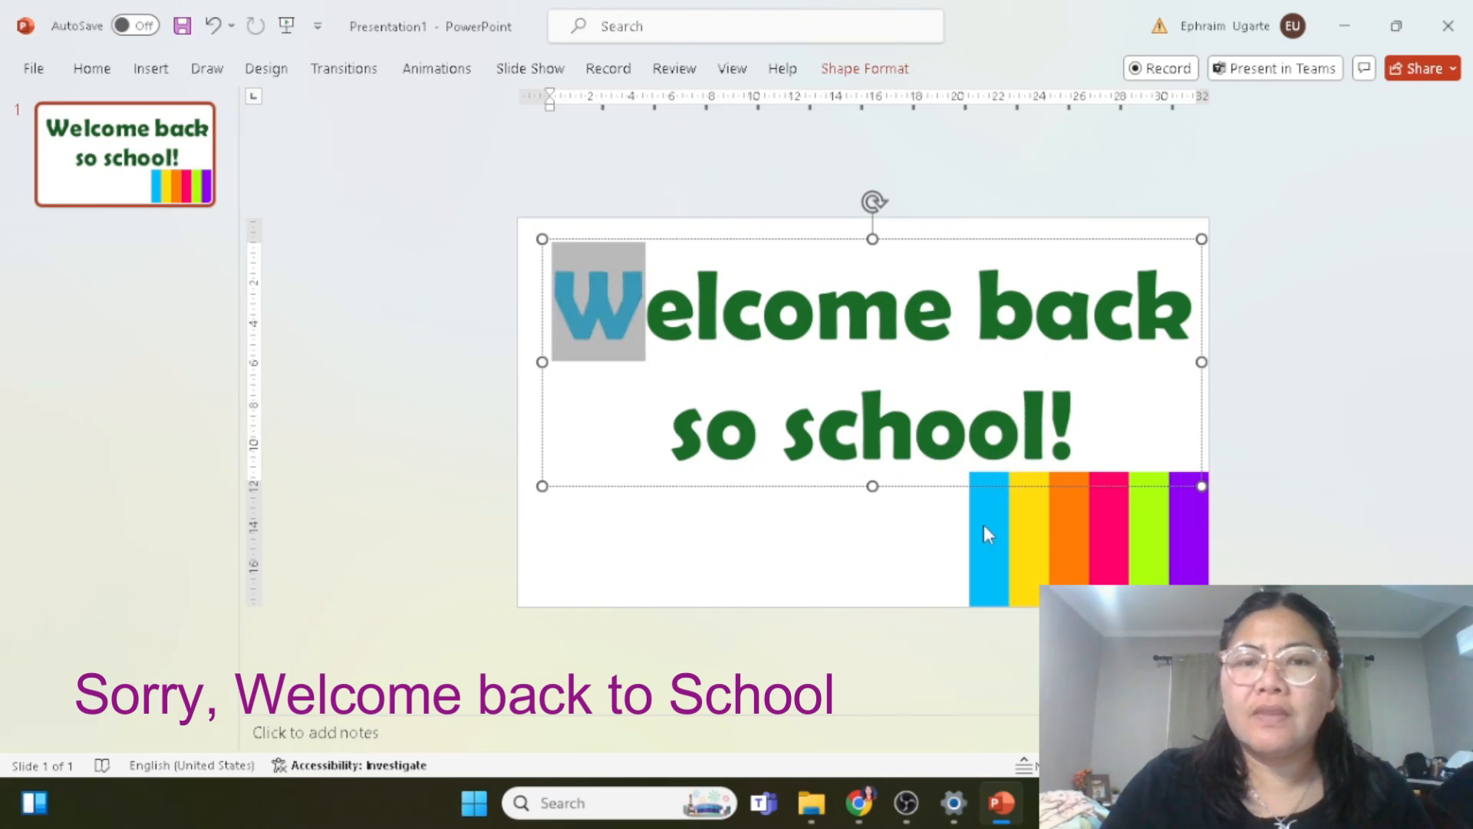
Step: Fill the first "e" of "Welcome" with the yellow sampled from the palette picture
{"action": "left_click", "coordinate": [668, 318]}
{"action": "left_click_drag", "start_coordinate": [684, 317], "coordinate": [663, 309]}
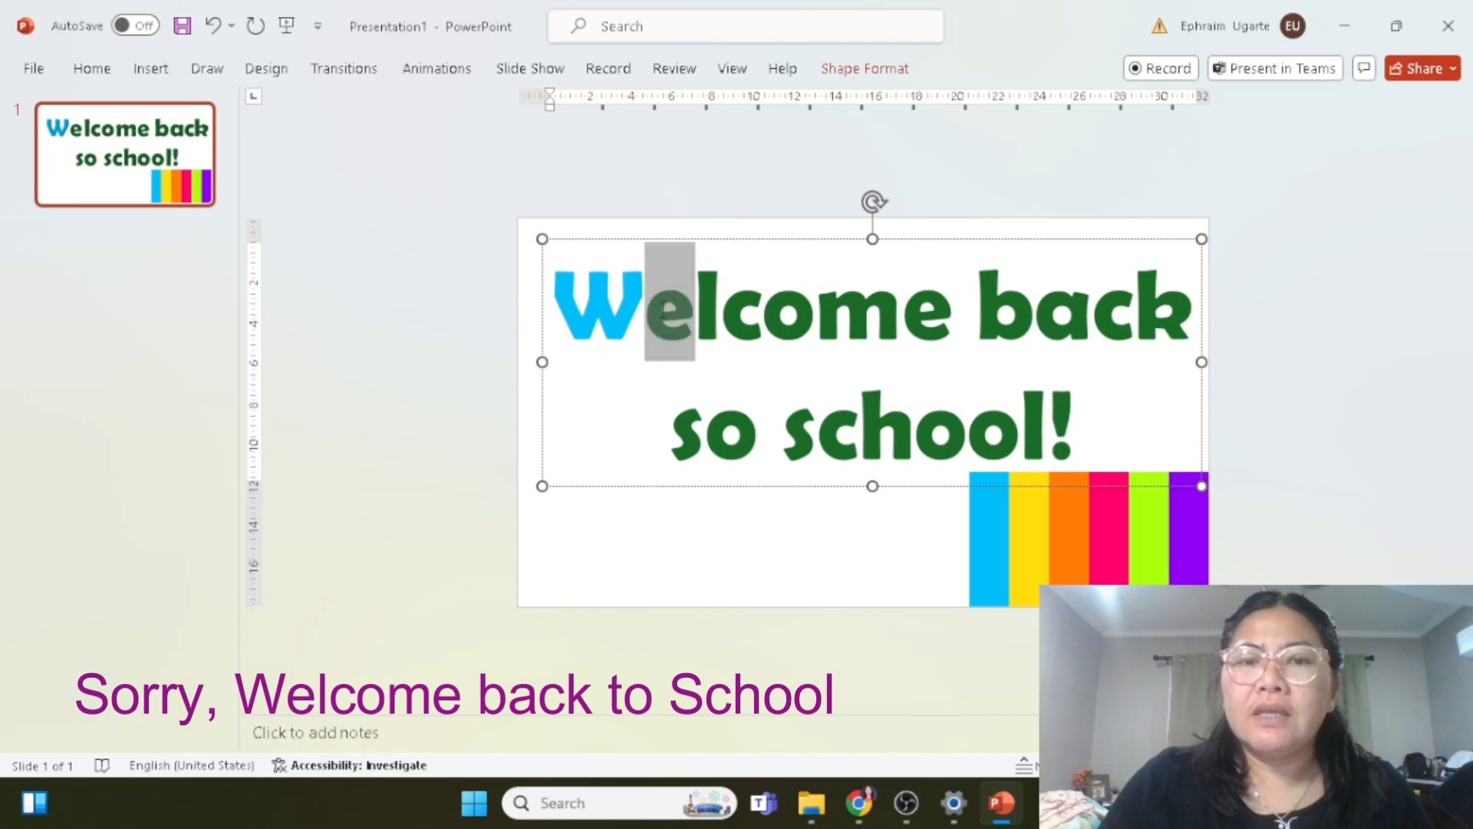
{"action": "left_click", "coordinate": [900, 71]}
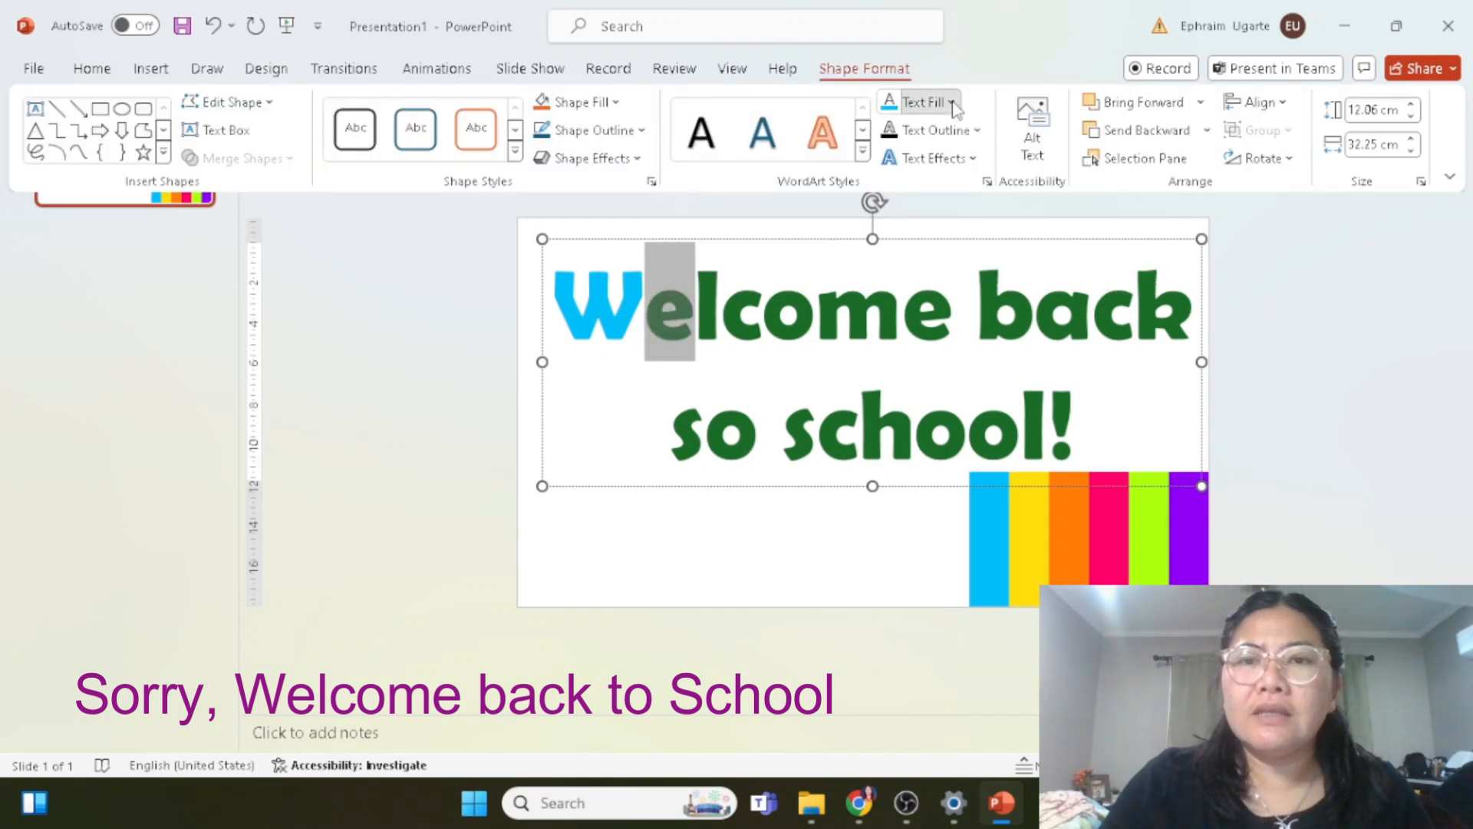
{"action": "left_click", "coordinate": [925, 102]}
{"action": "left_click", "coordinate": [935, 519]}
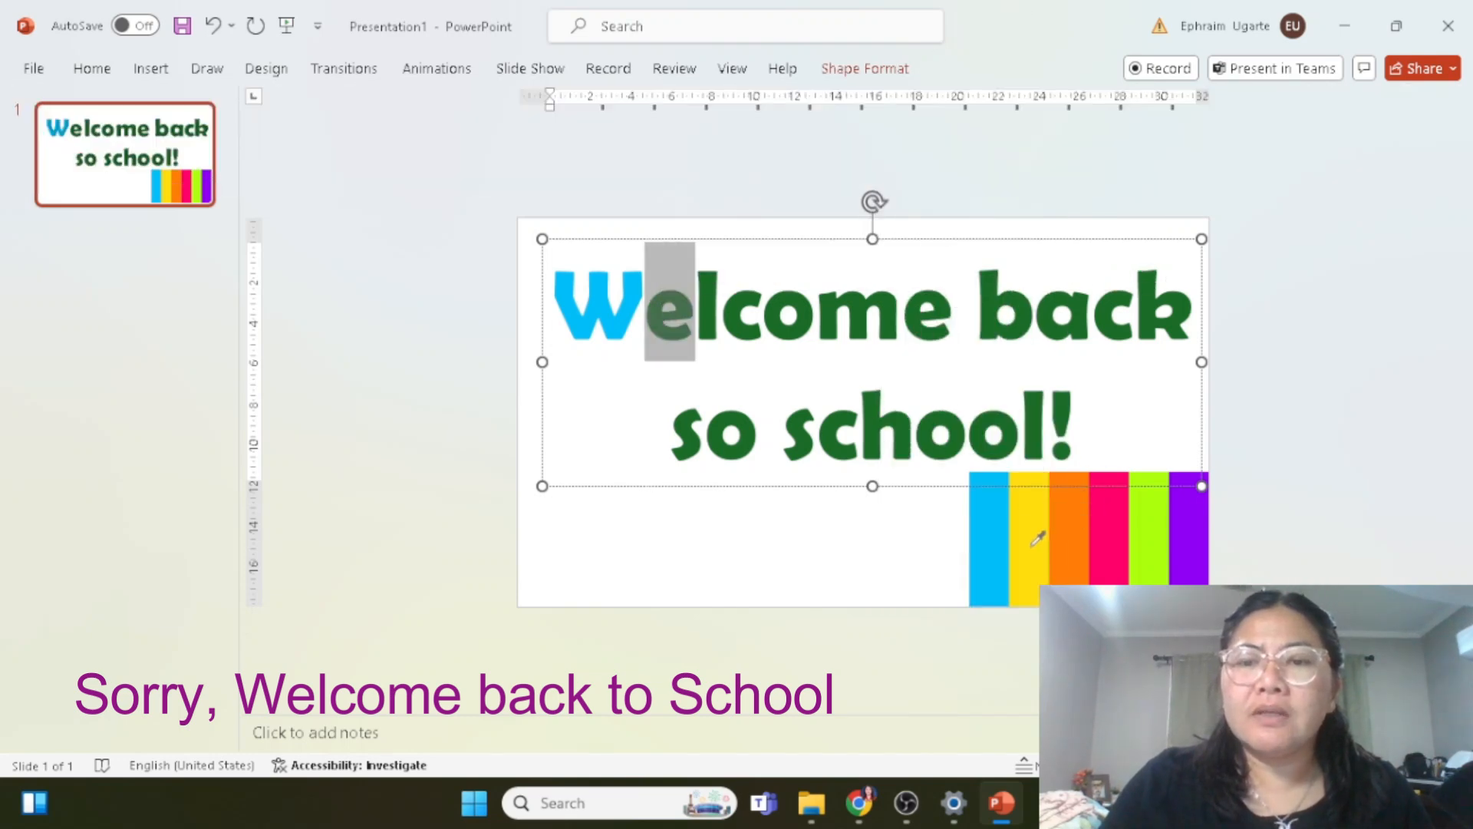
{"action": "left_click", "coordinate": [1034, 528]}
Step: Fill the letter "l" of "Welcome" with the orange sampled from the palette picture
{"action": "left_click_drag", "start_coordinate": [724, 300], "coordinate": [696, 301]}
{"action": "left_click", "coordinate": [952, 102]}
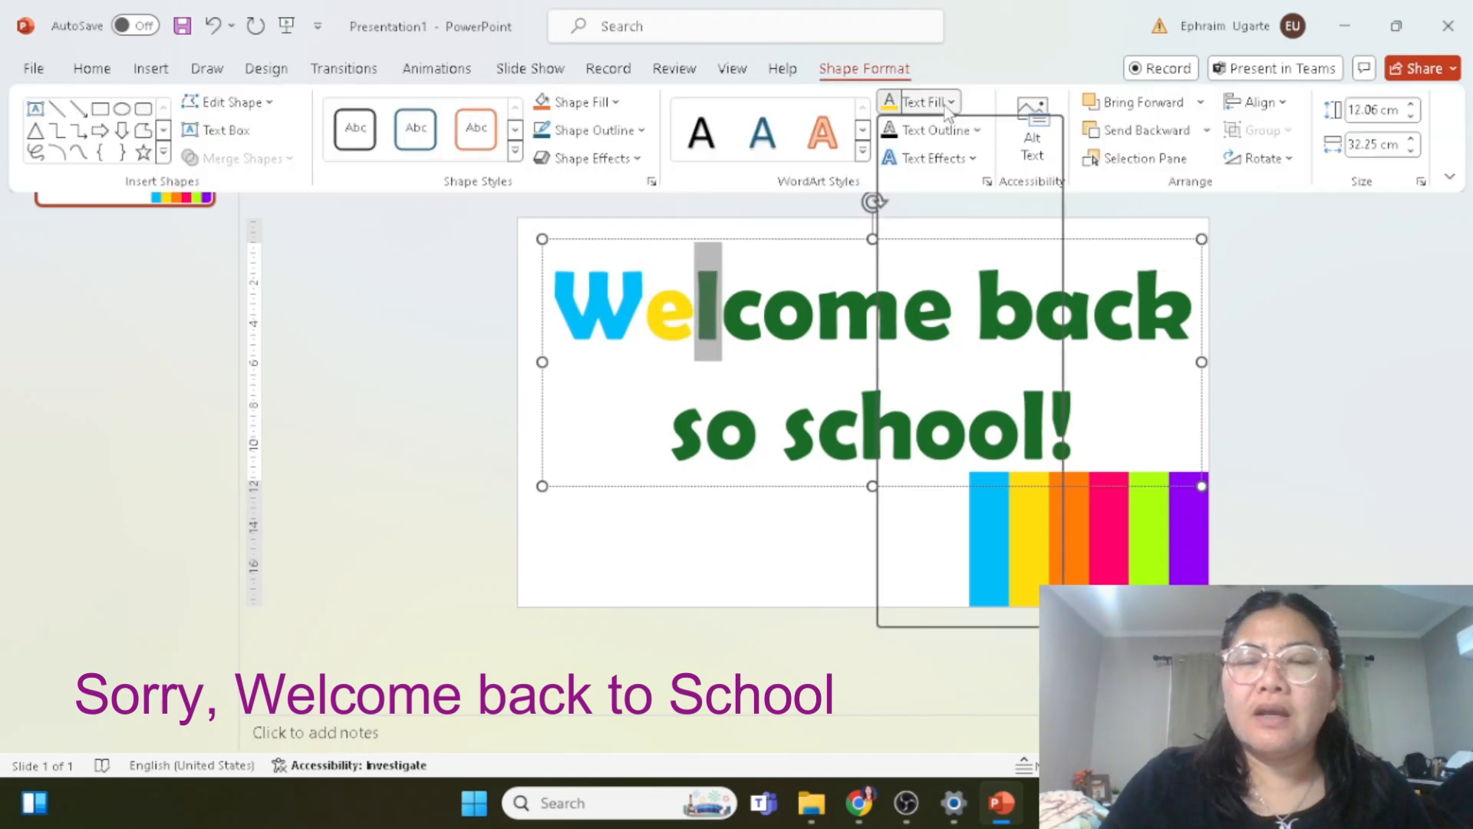
{"action": "left_click", "coordinate": [969, 516]}
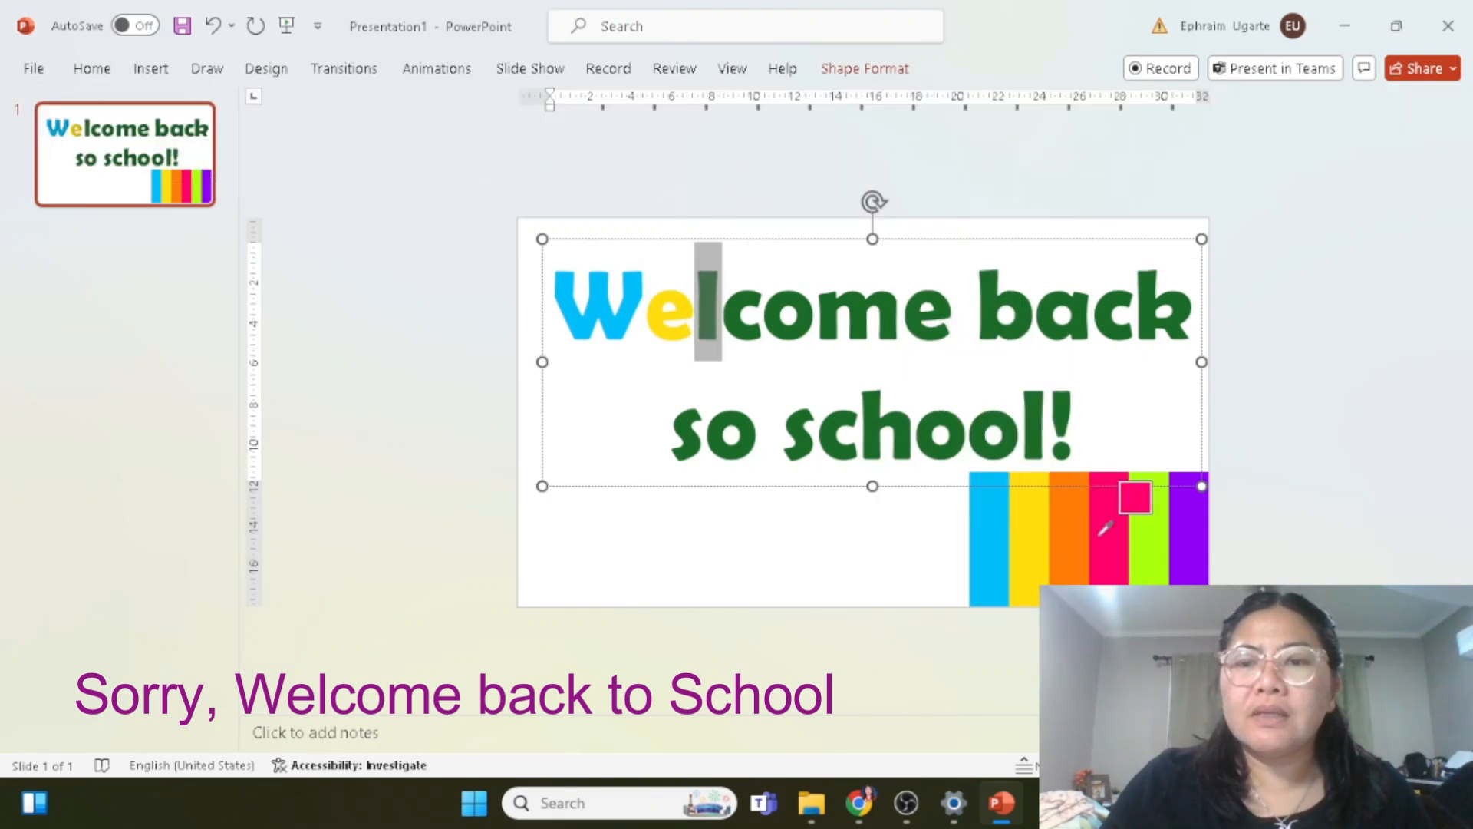
{"action": "left_click", "coordinate": [1076, 537]}
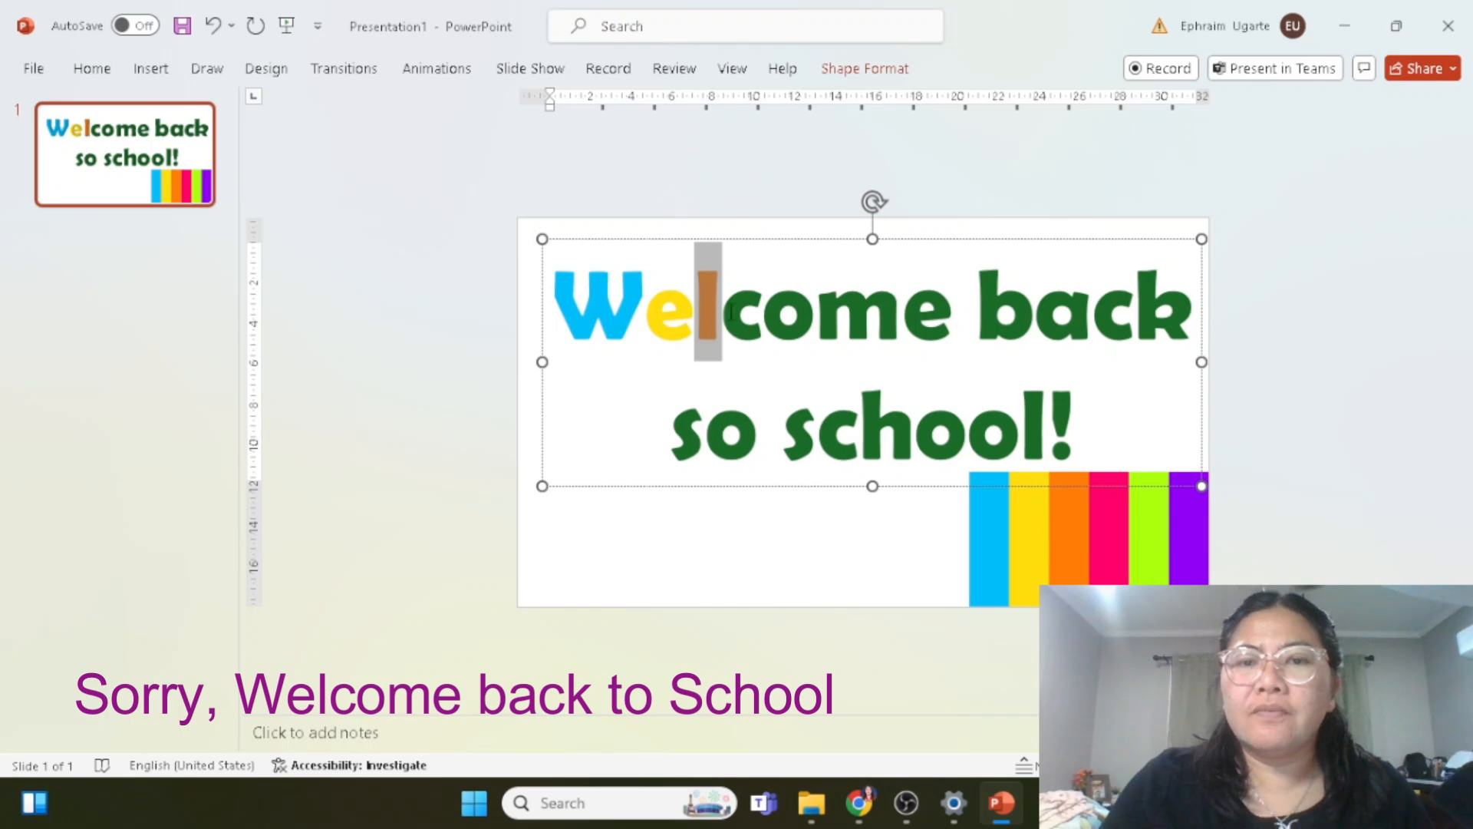
Step: Fill the letter "c" of "Welcome" with the pink sampled from the palette picture
{"action": "left_click_drag", "start_coordinate": [761, 311], "coordinate": [721, 310]}
{"action": "left_click", "coordinate": [865, 68]}
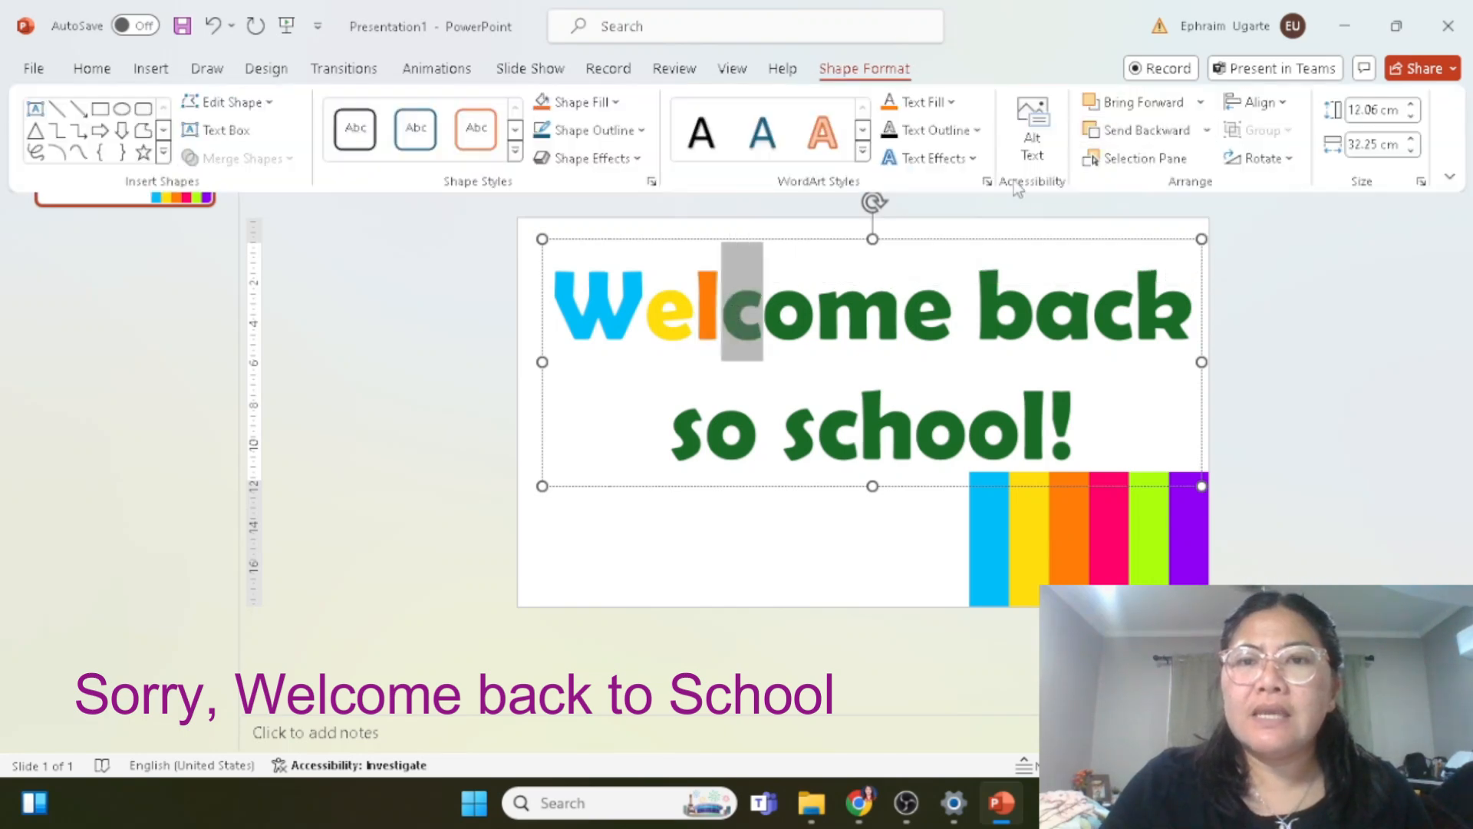
{"action": "left_click", "coordinate": [952, 102]}
{"action": "left_click", "coordinate": [952, 513]}
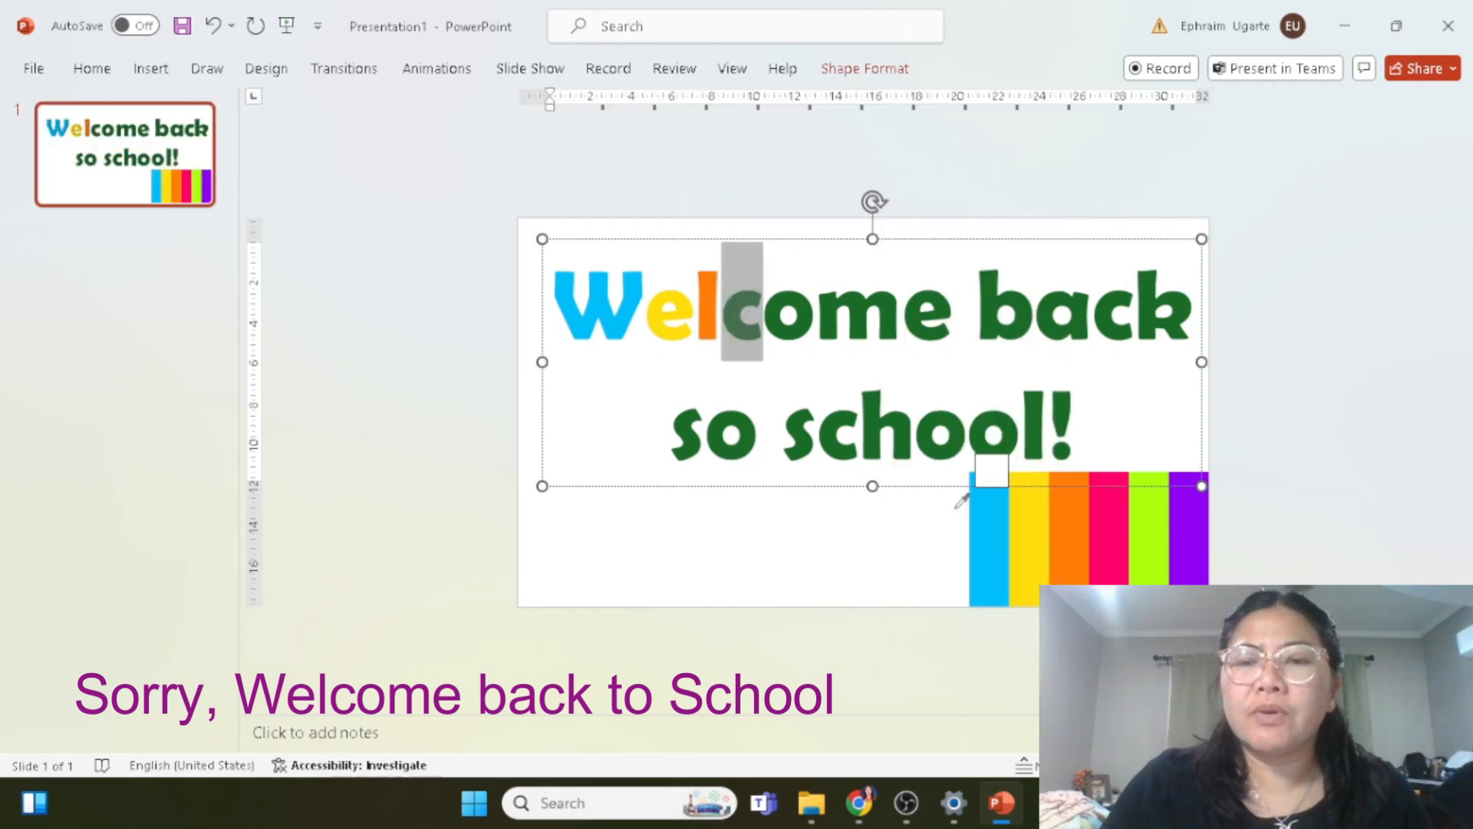
Step: Fill the letter "o" of "Welcome" with the lime green sampled from the palette picture
{"action": "double_click", "coordinate": [814, 319]}
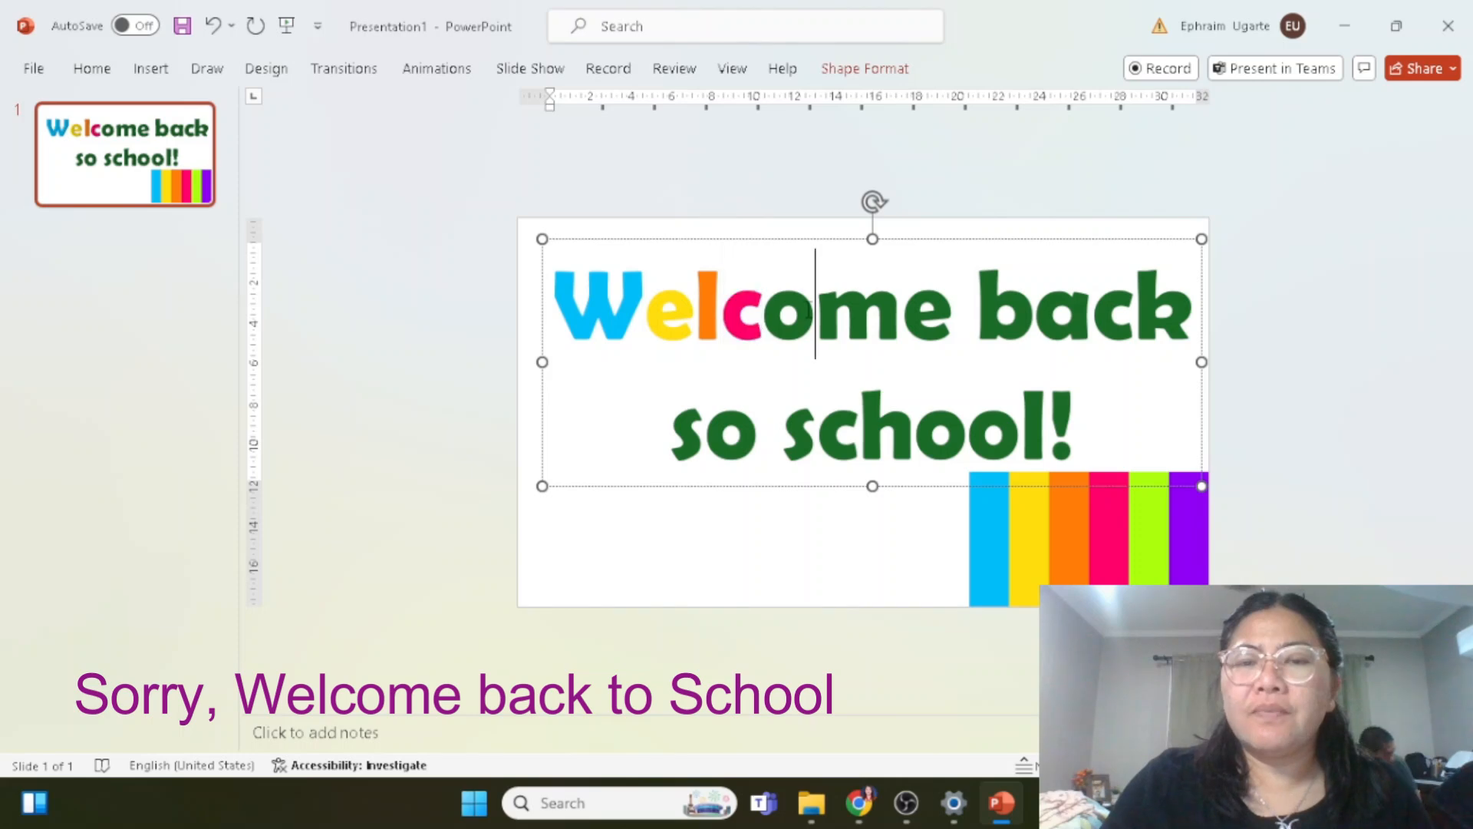
{"action": "left_click_drag", "start_coordinate": [814, 318], "coordinate": [788, 318]}
{"action": "left_click", "coordinate": [888, 73]}
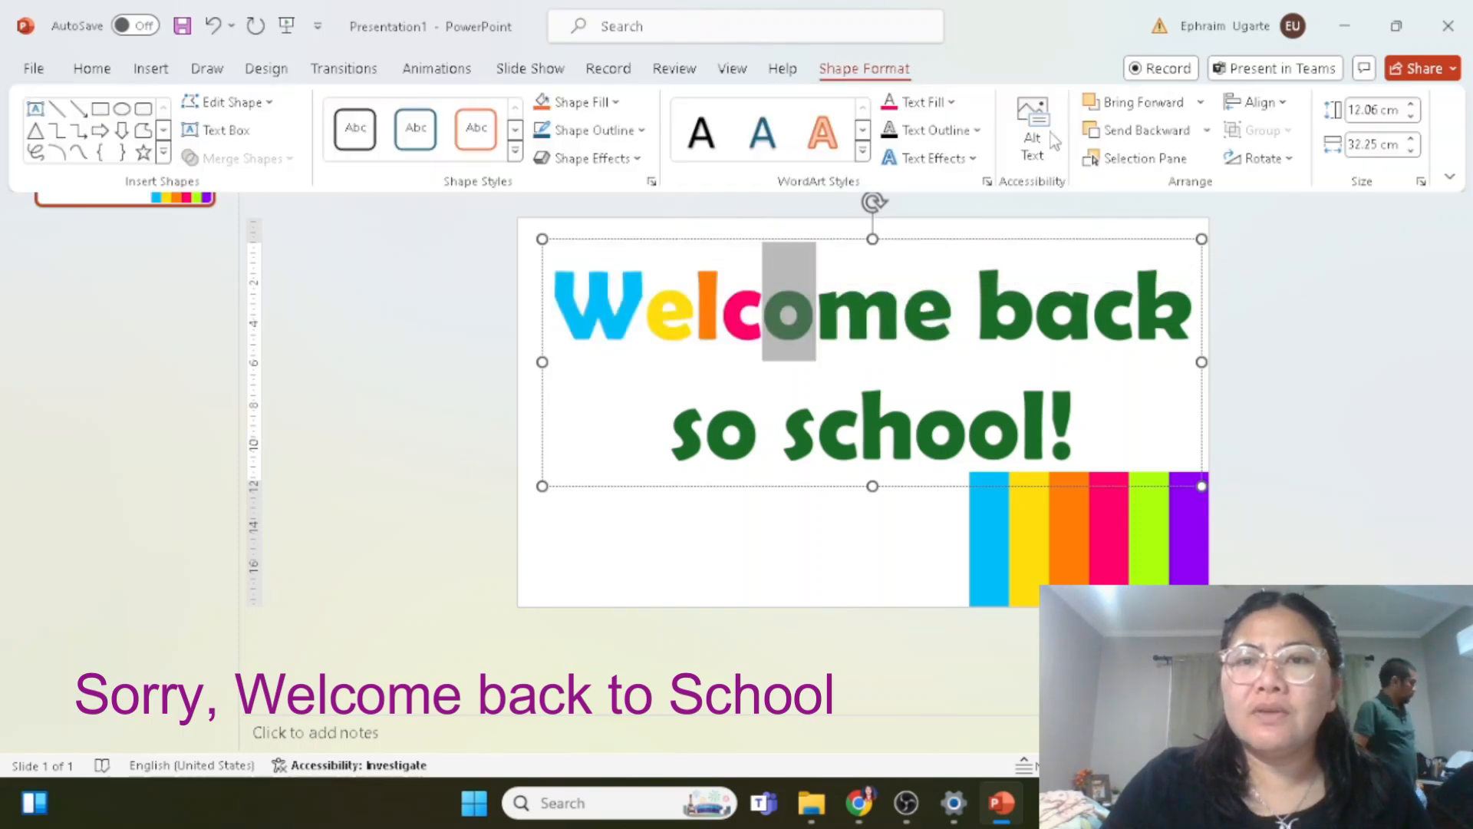
{"action": "left_click", "coordinate": [931, 102]}
{"action": "left_click", "coordinate": [952, 520]}
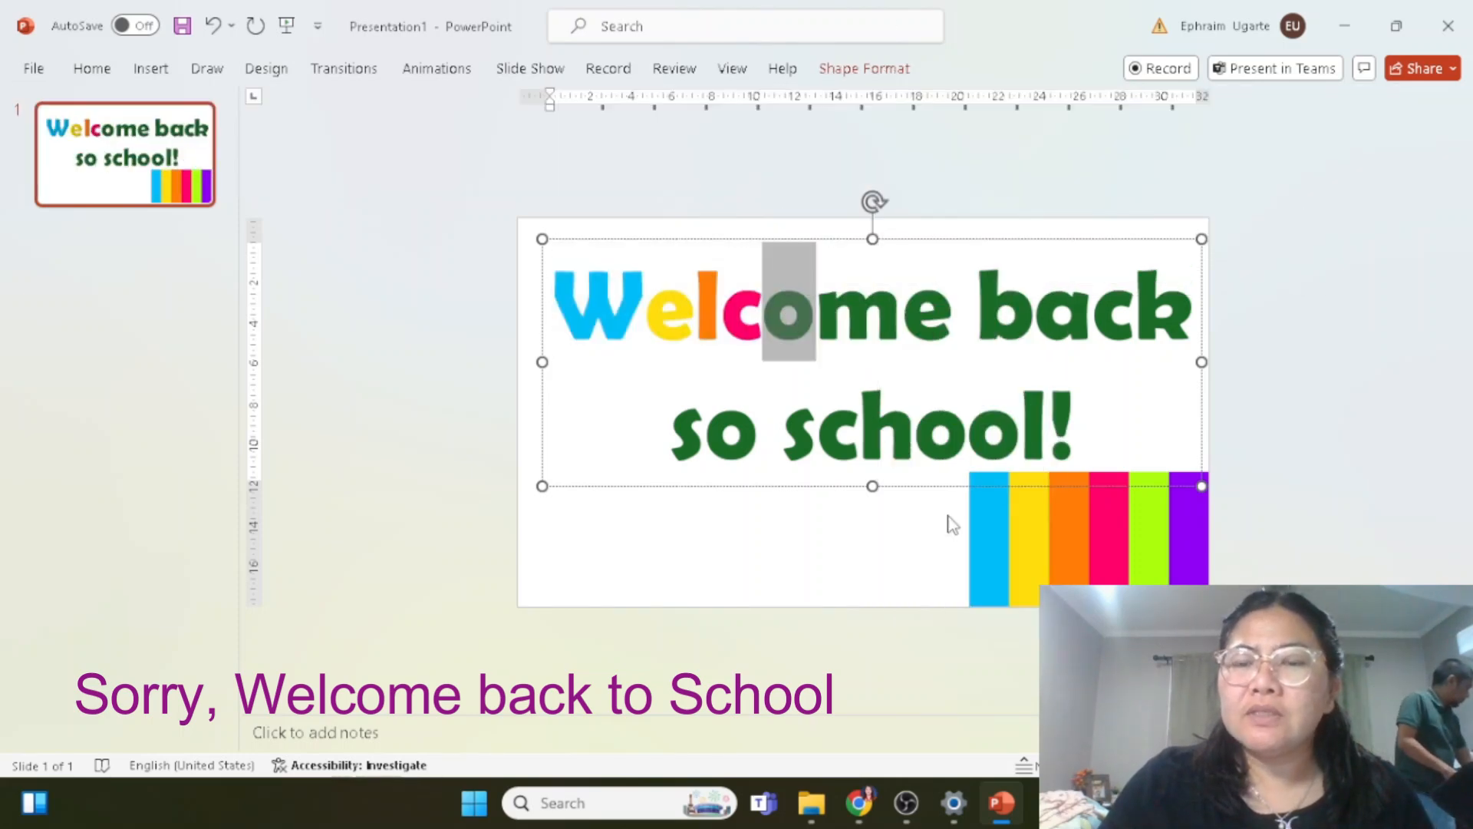
{"action": "left_click", "coordinate": [1149, 520]}
Step: Fill the letter "m" of "Welcome" with the purple sampled from the palette picture
{"action": "left_click", "coordinate": [904, 319]}
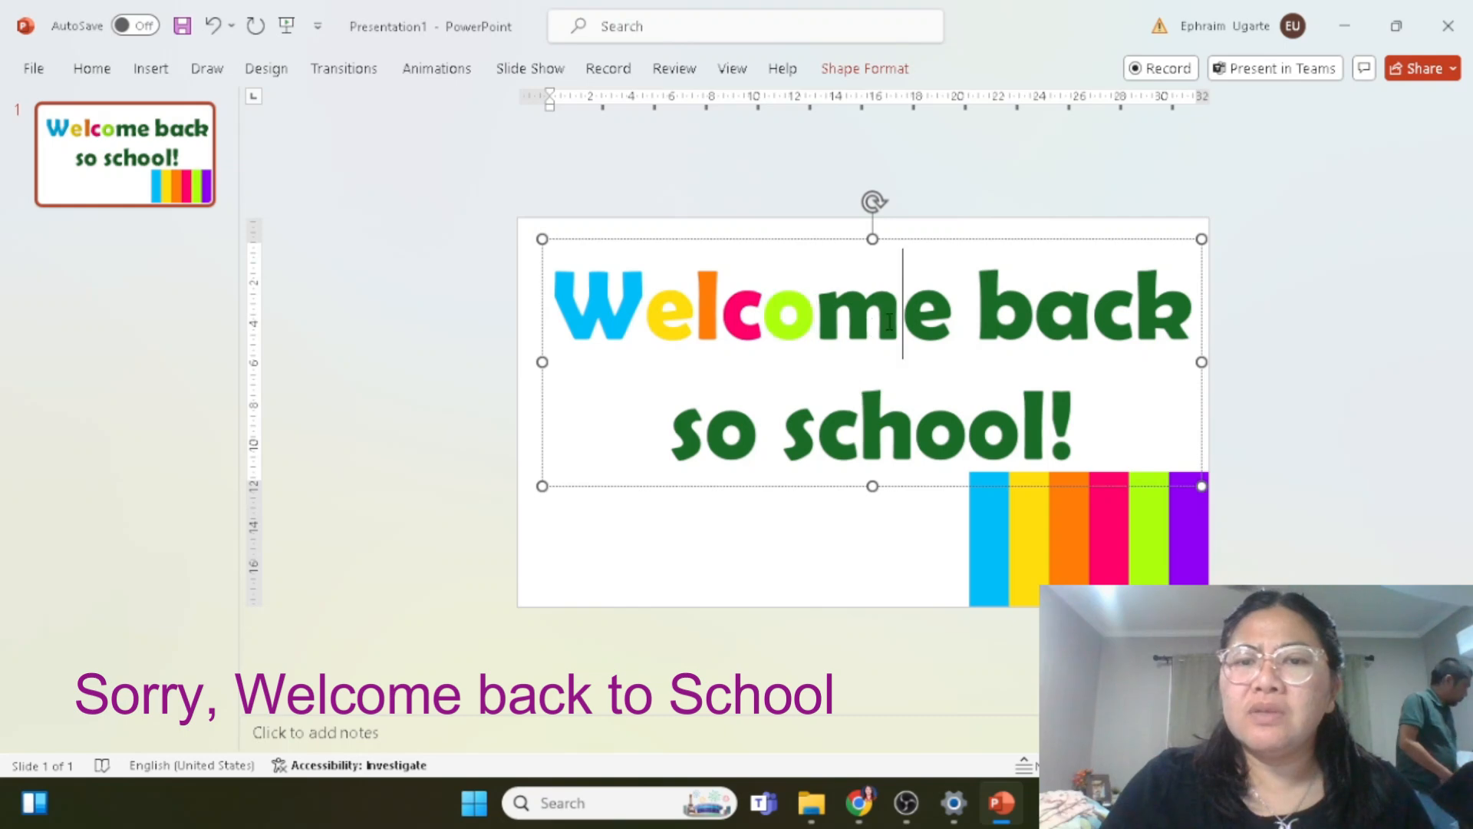
{"action": "left_click_drag", "start_coordinate": [904, 319], "coordinate": [815, 319]}
{"action": "left_click", "coordinate": [865, 68]}
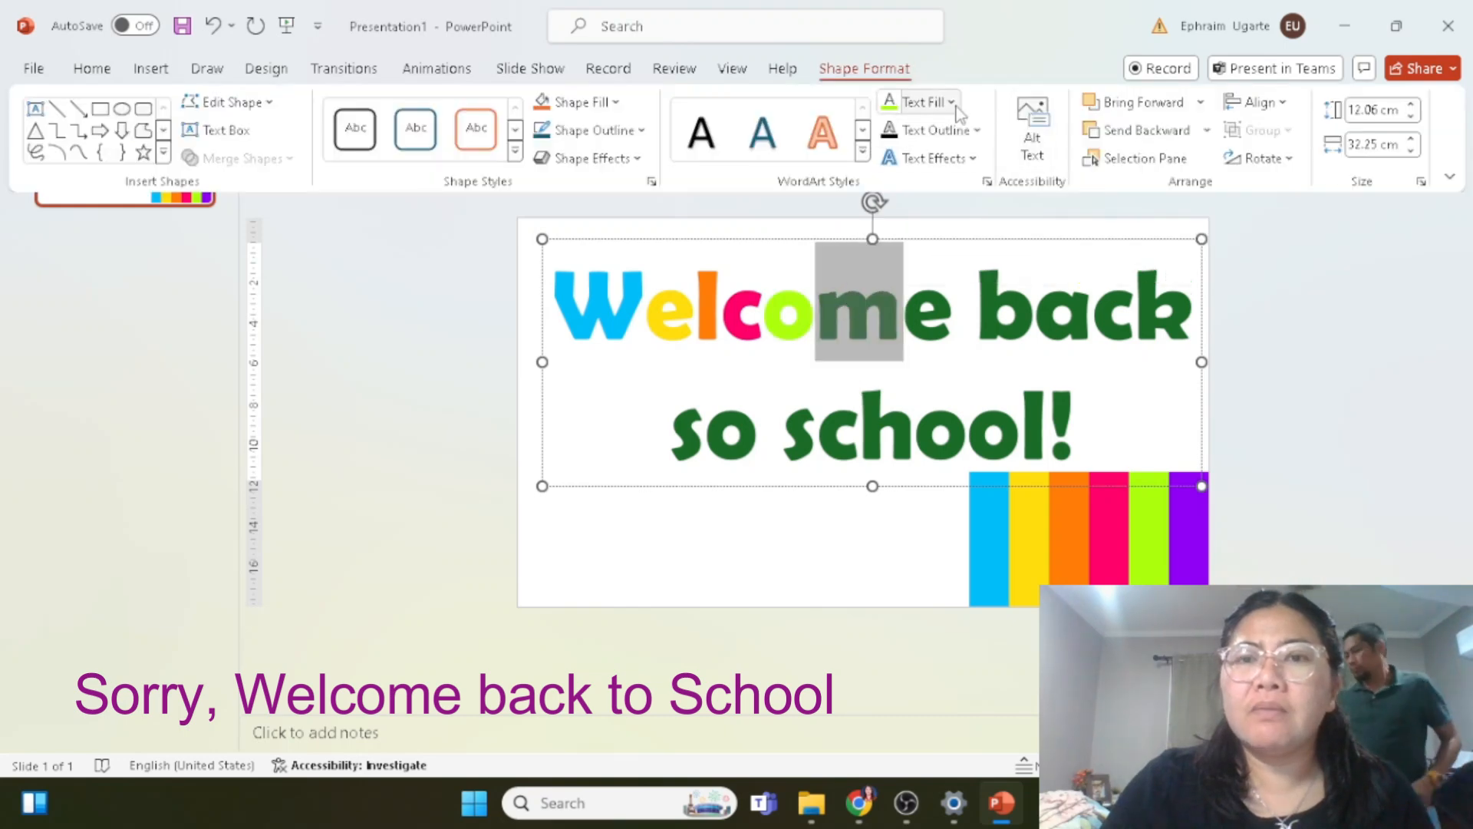
{"action": "left_click", "coordinate": [925, 102]}
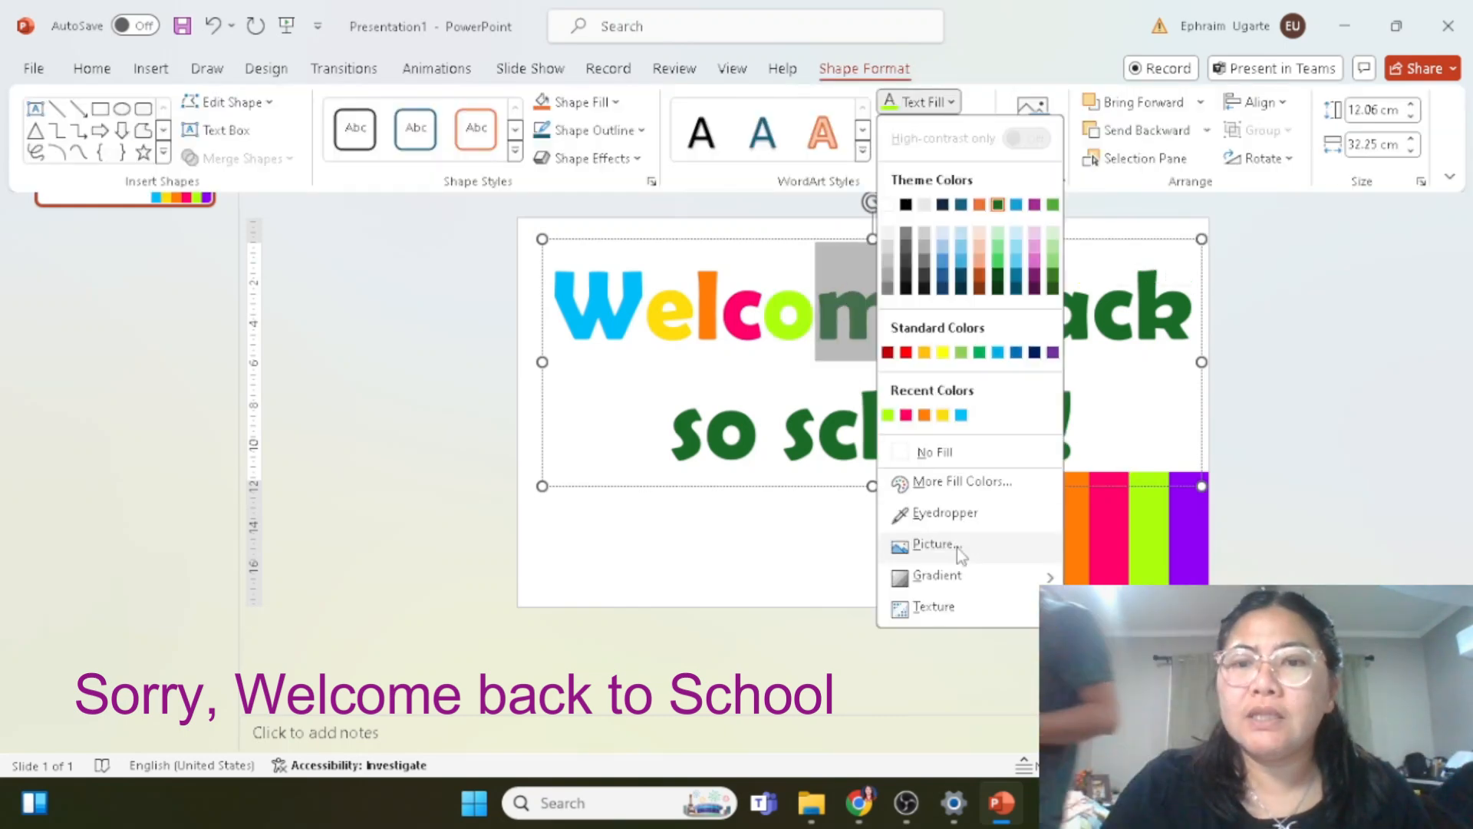
{"action": "left_click", "coordinate": [945, 512]}
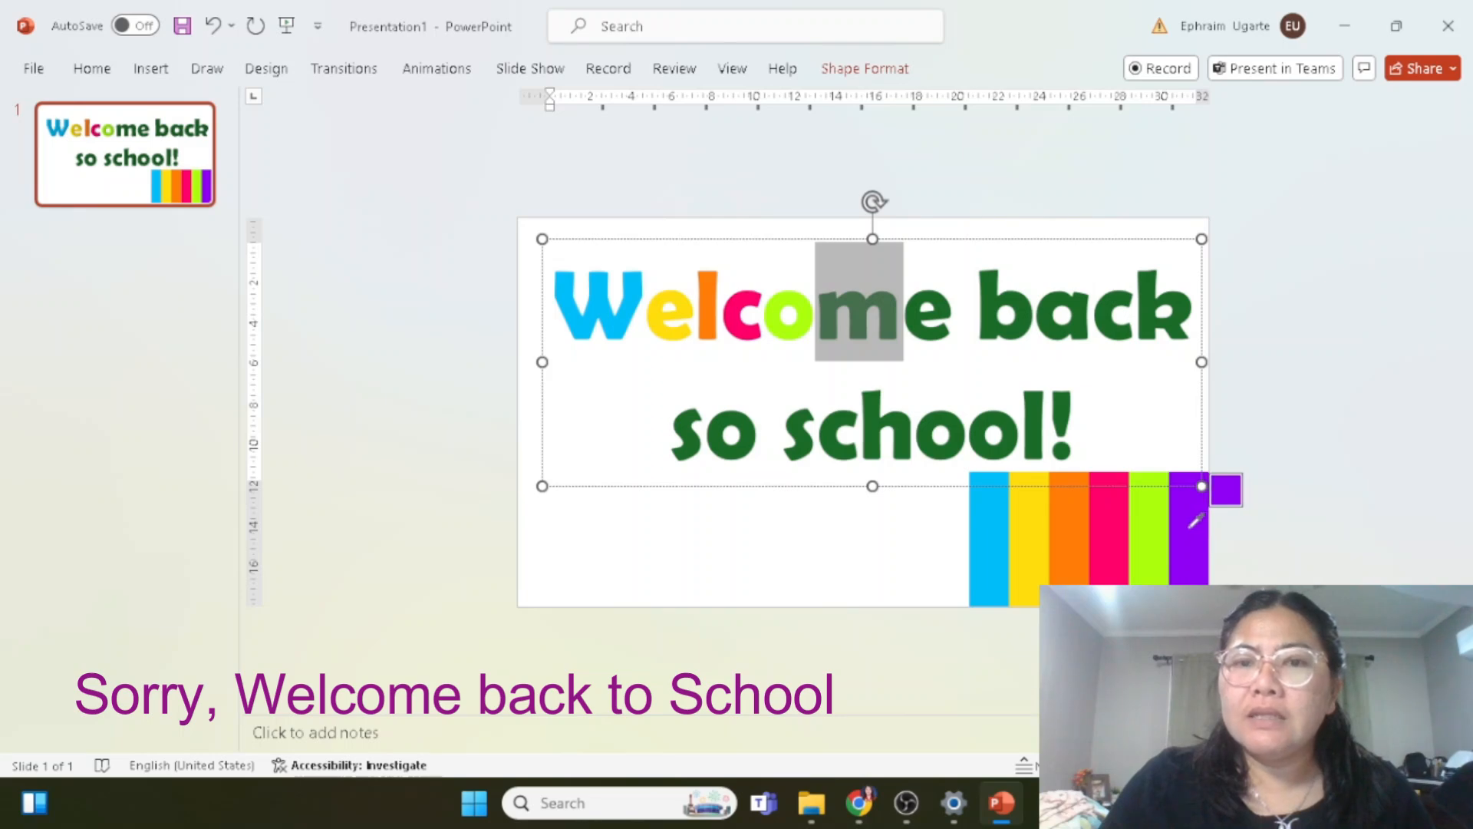
{"action": "left_click", "coordinate": [1196, 522]}
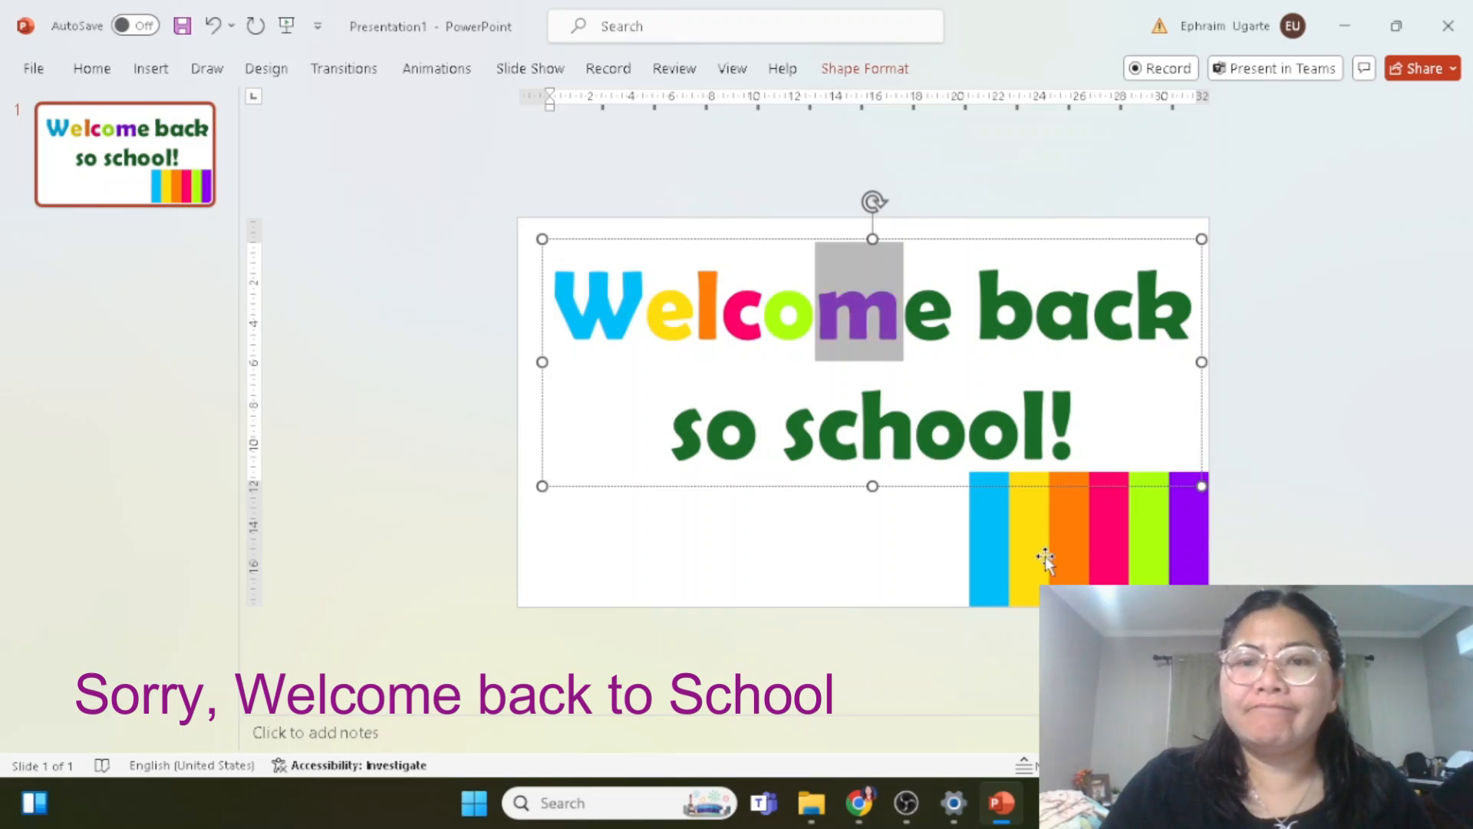
Step: Fill the final letter "e" of "Welcome" with the light blue sampled from the palette picture
{"action": "left_click_drag", "start_coordinate": [954, 307], "coordinate": [906, 307]}
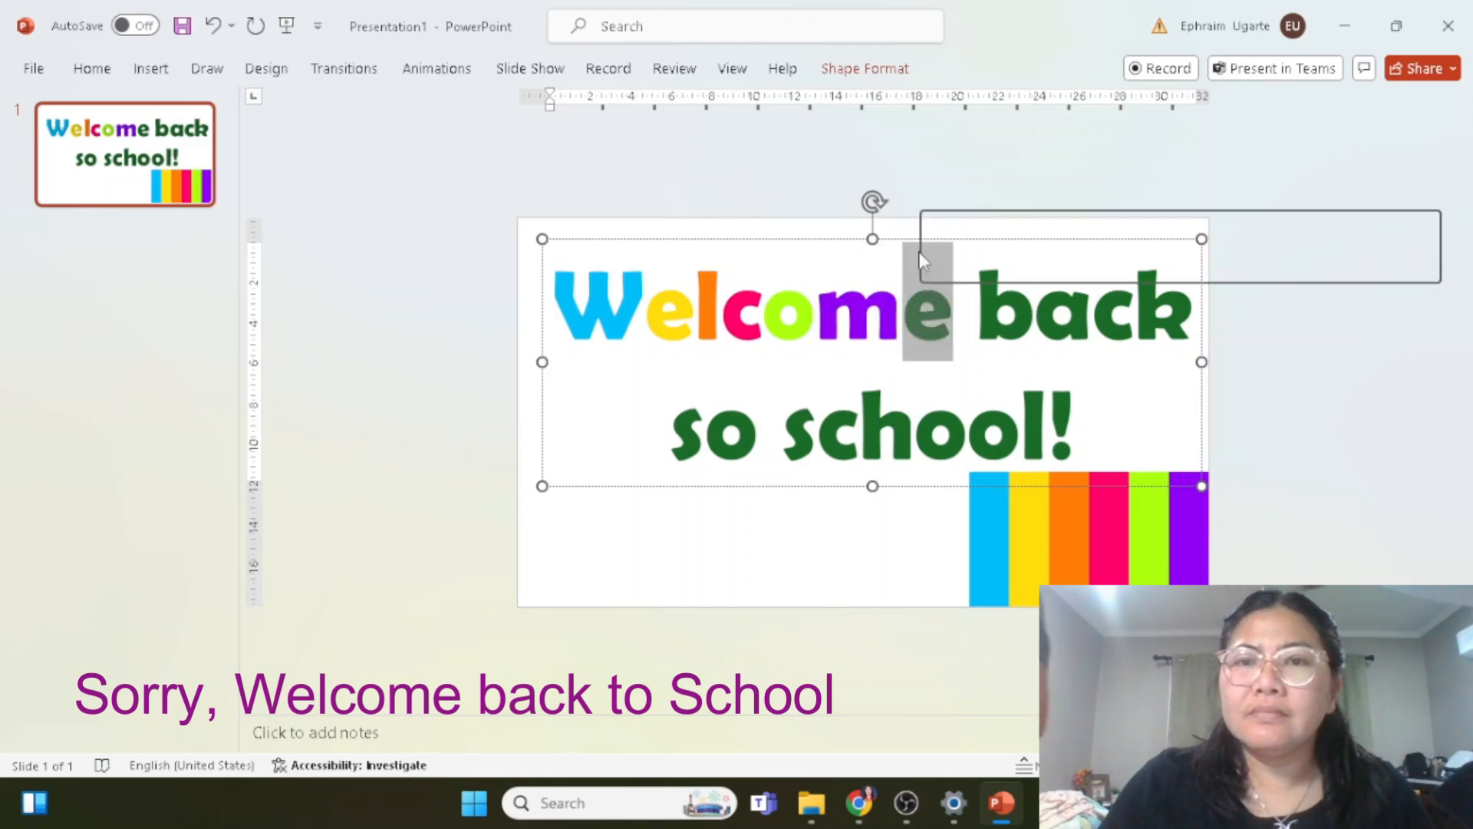
{"action": "left_click", "coordinate": [879, 72]}
{"action": "left_click", "coordinate": [932, 102]}
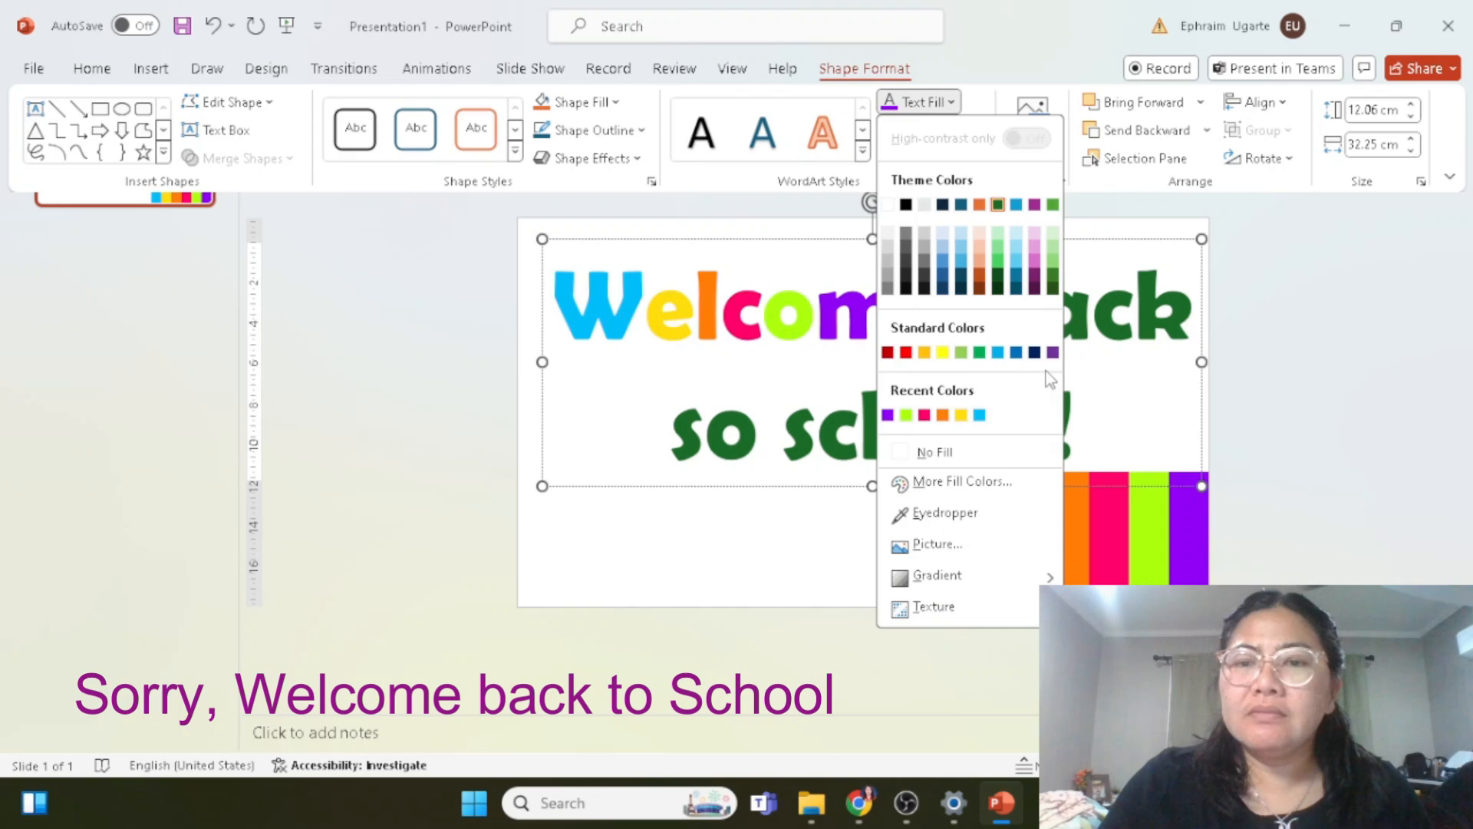
{"action": "left_click", "coordinate": [945, 512]}
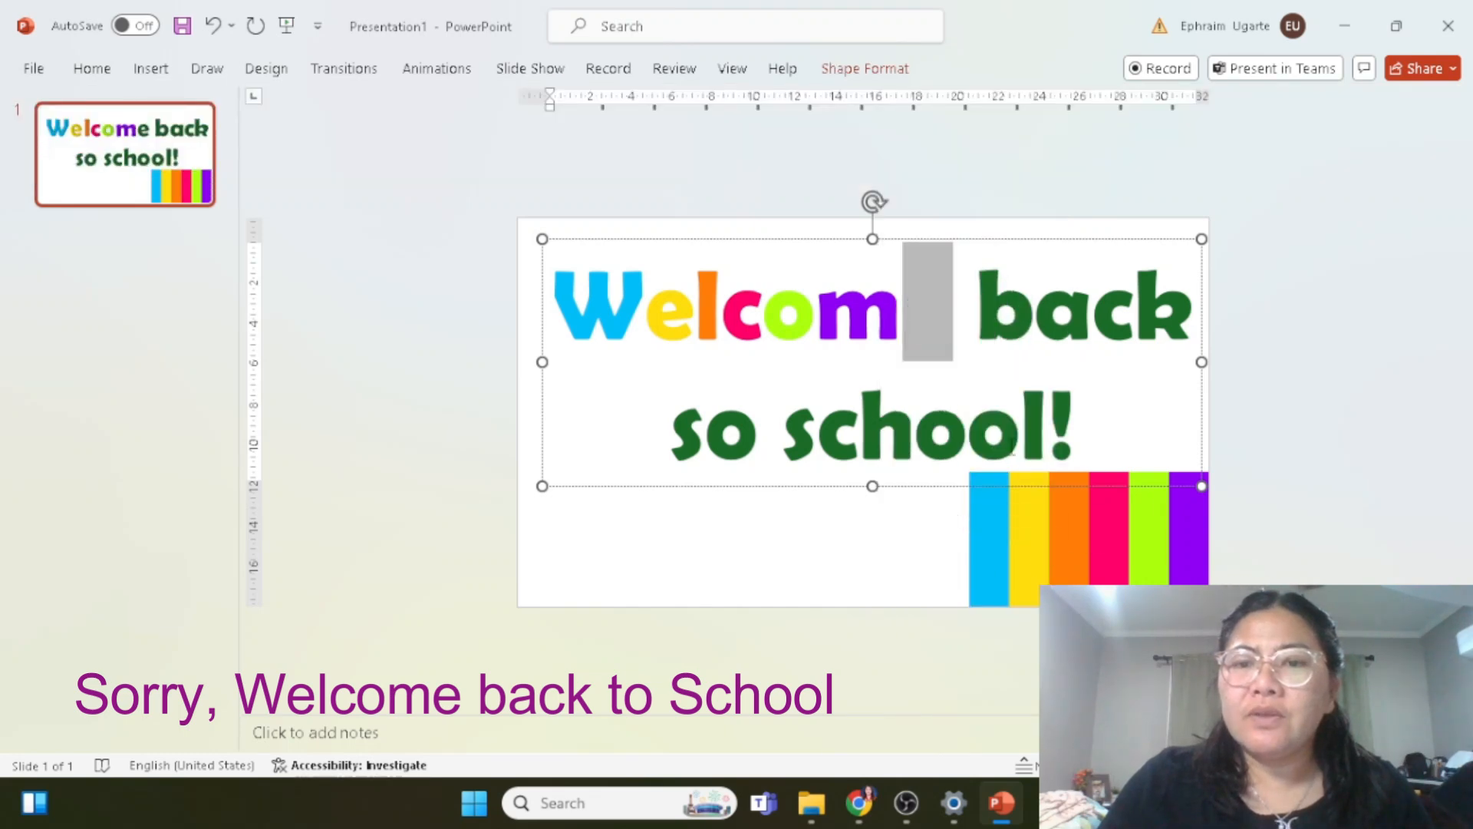
{"action": "left_click", "coordinate": [902, 72]}
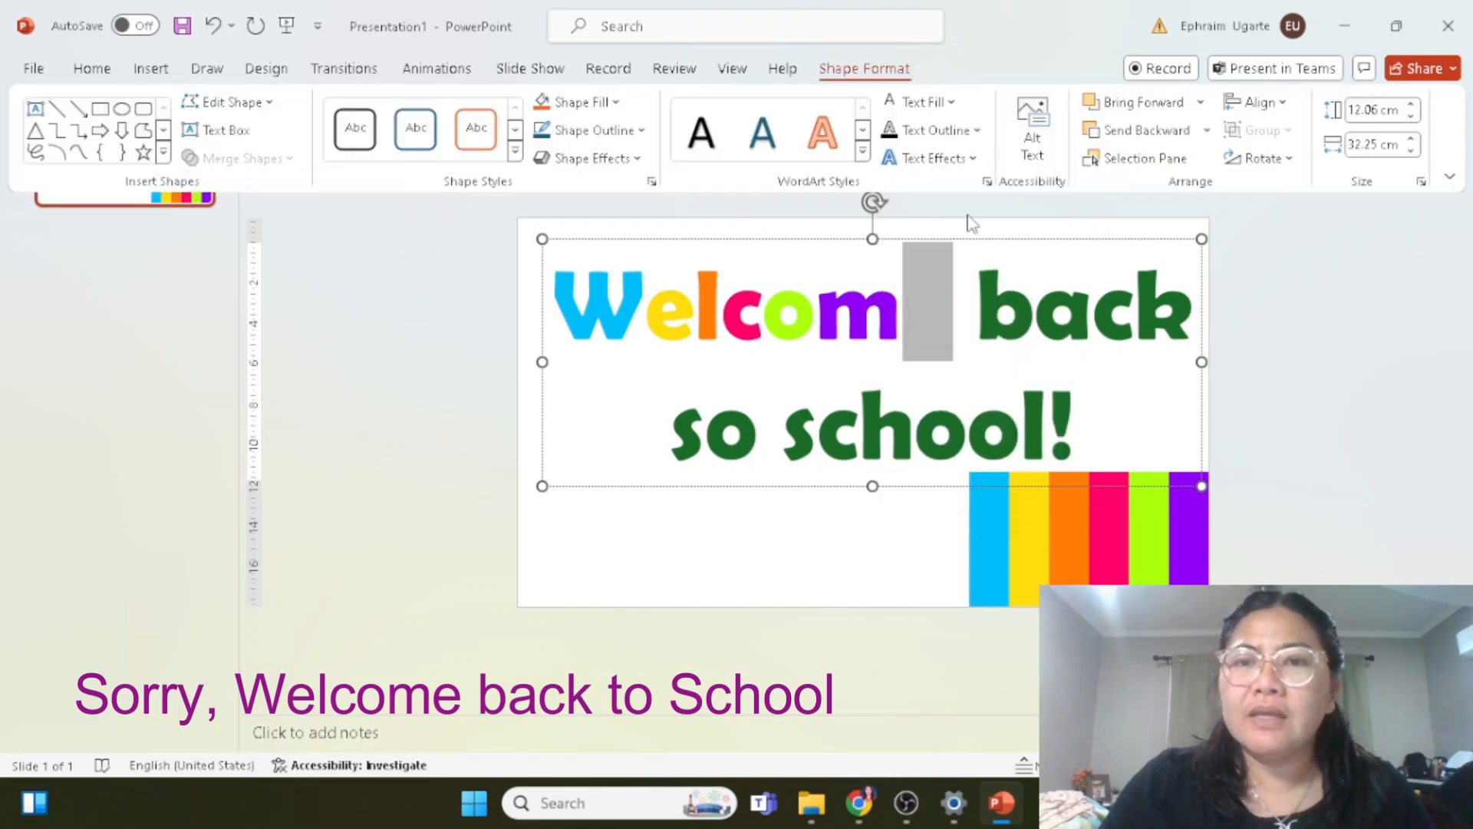
{"action": "left_click", "coordinate": [921, 102]}
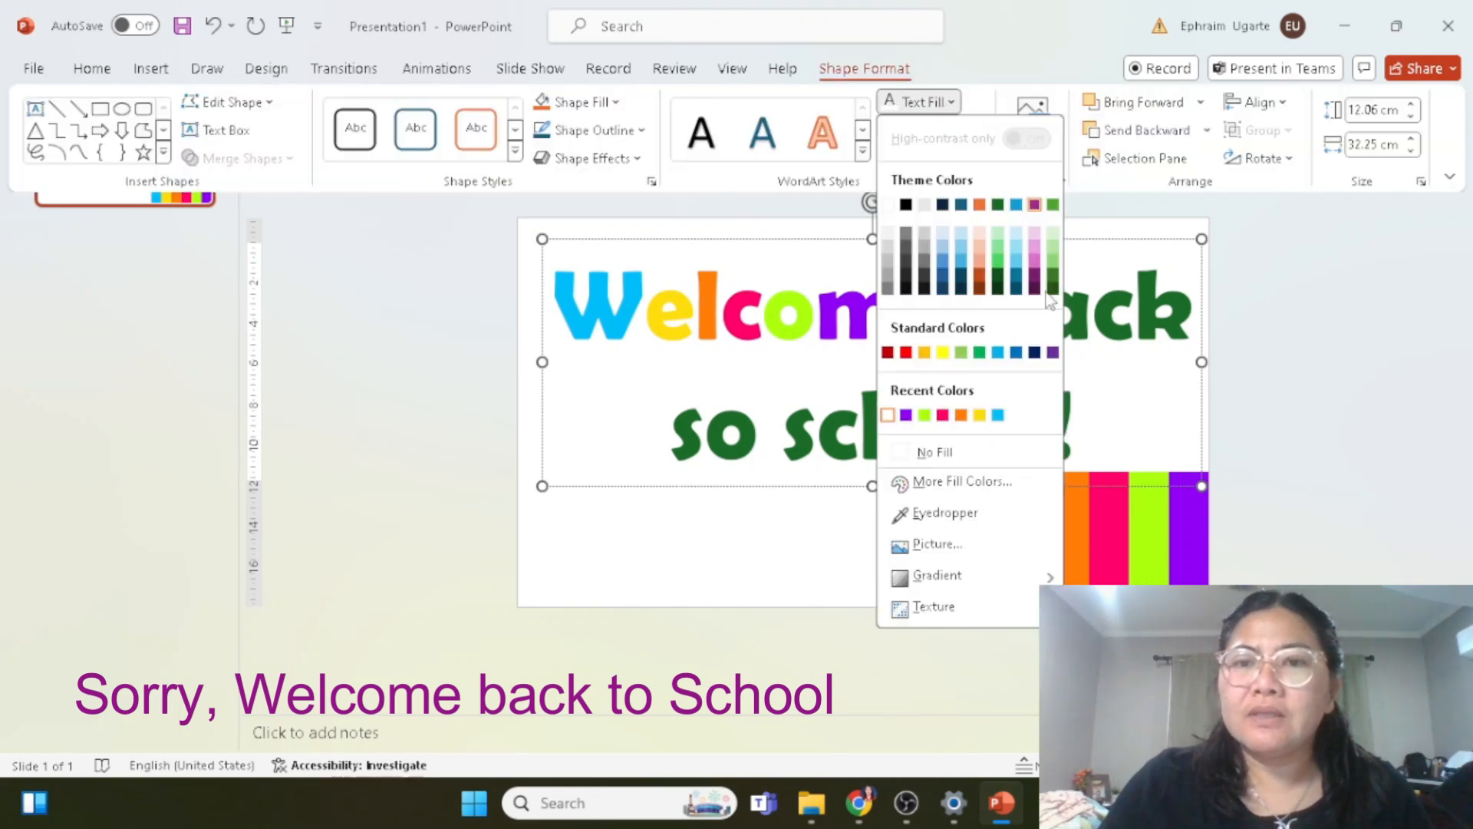
{"action": "left_click", "coordinate": [949, 513]}
{"action": "left_click", "coordinate": [990, 518]}
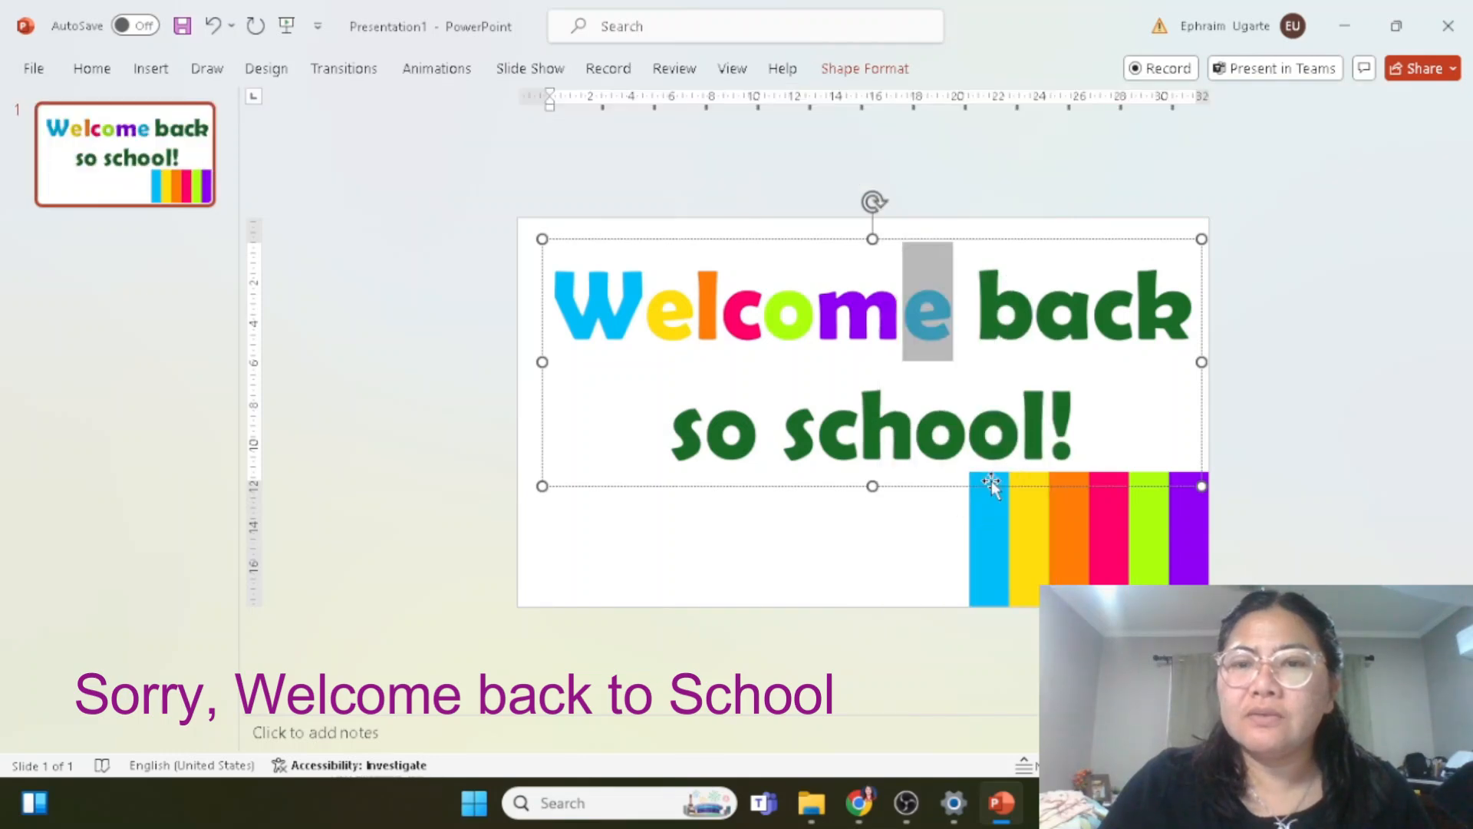
Step: Fill the letter "b" of "back" with the yellow sampled from the palette picture
{"action": "left_click_drag", "start_coordinate": [1034, 307], "coordinate": [976, 307]}
{"action": "left_click", "coordinate": [882, 69]}
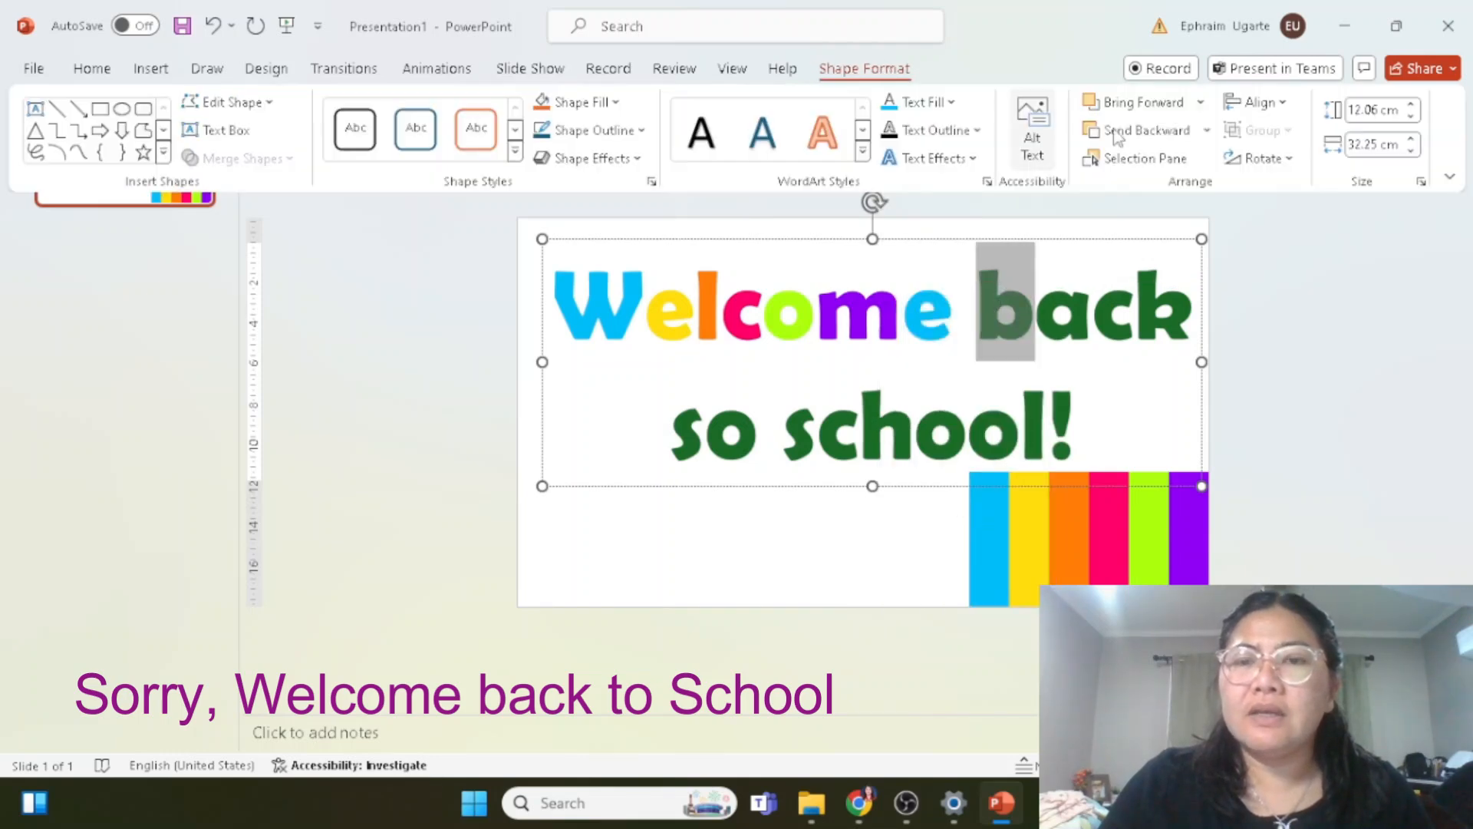
{"action": "left_click", "coordinate": [930, 101]}
{"action": "left_click", "coordinate": [923, 514]}
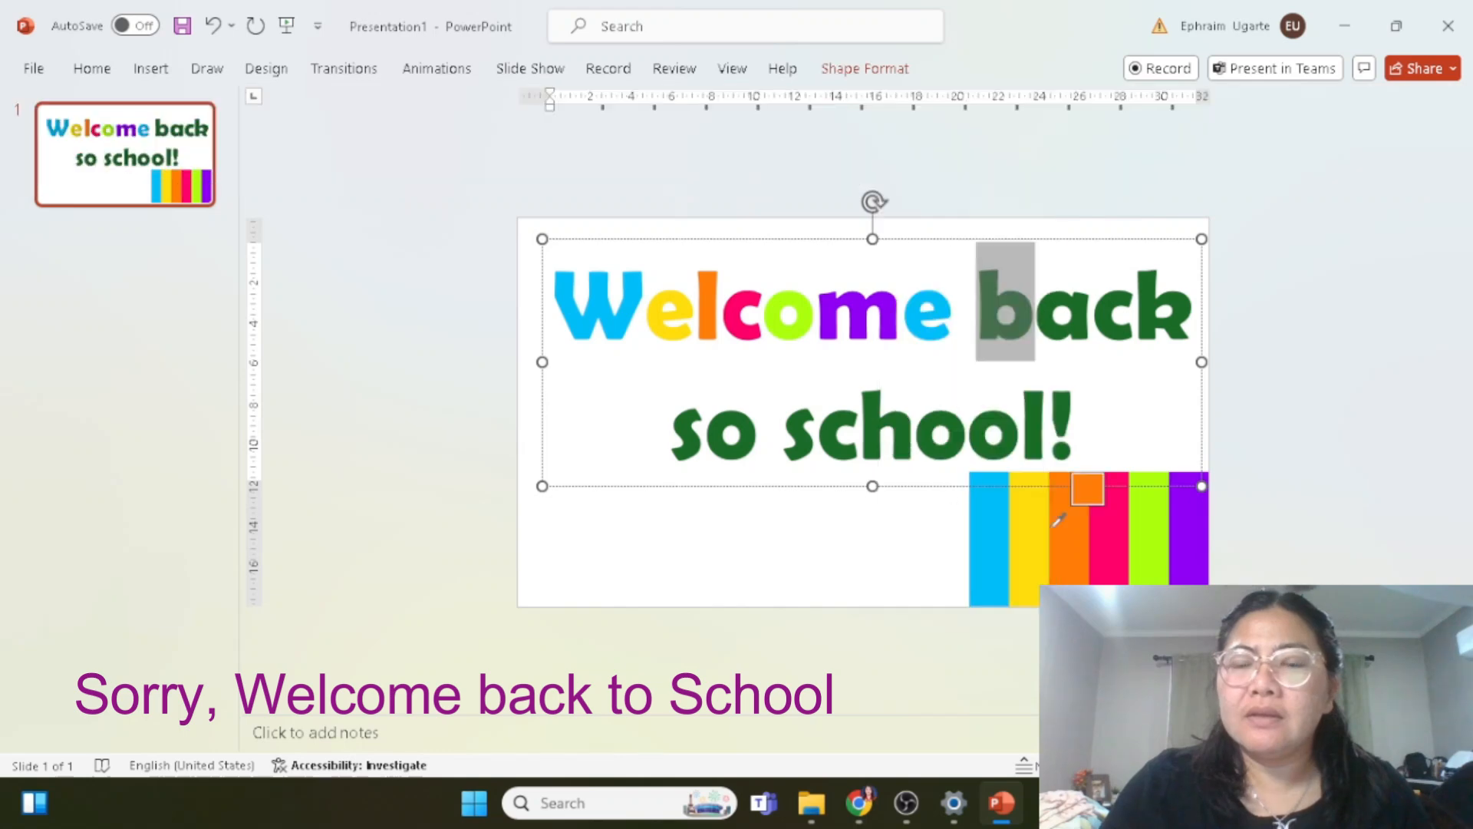
{"action": "left_click", "coordinate": [1036, 528]}
Step: Fill the letter "a" of "back" with the orange sampled from the palette picture
{"action": "left_click_drag", "start_coordinate": [1097, 324], "coordinate": [1035, 322]}
{"action": "left_click", "coordinate": [865, 68]}
{"action": "left_click", "coordinate": [951, 102]}
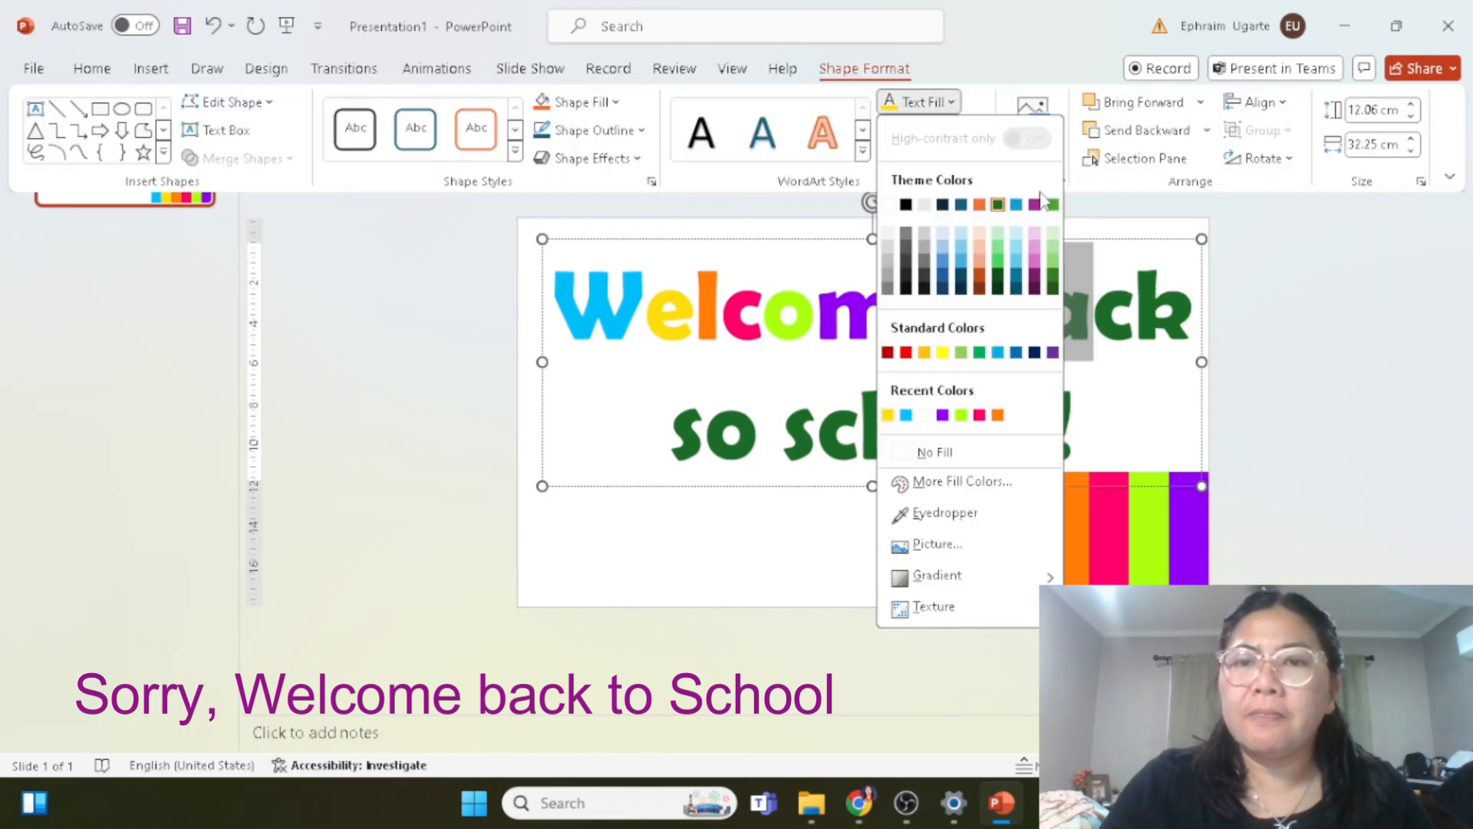
{"action": "left_click", "coordinate": [973, 516]}
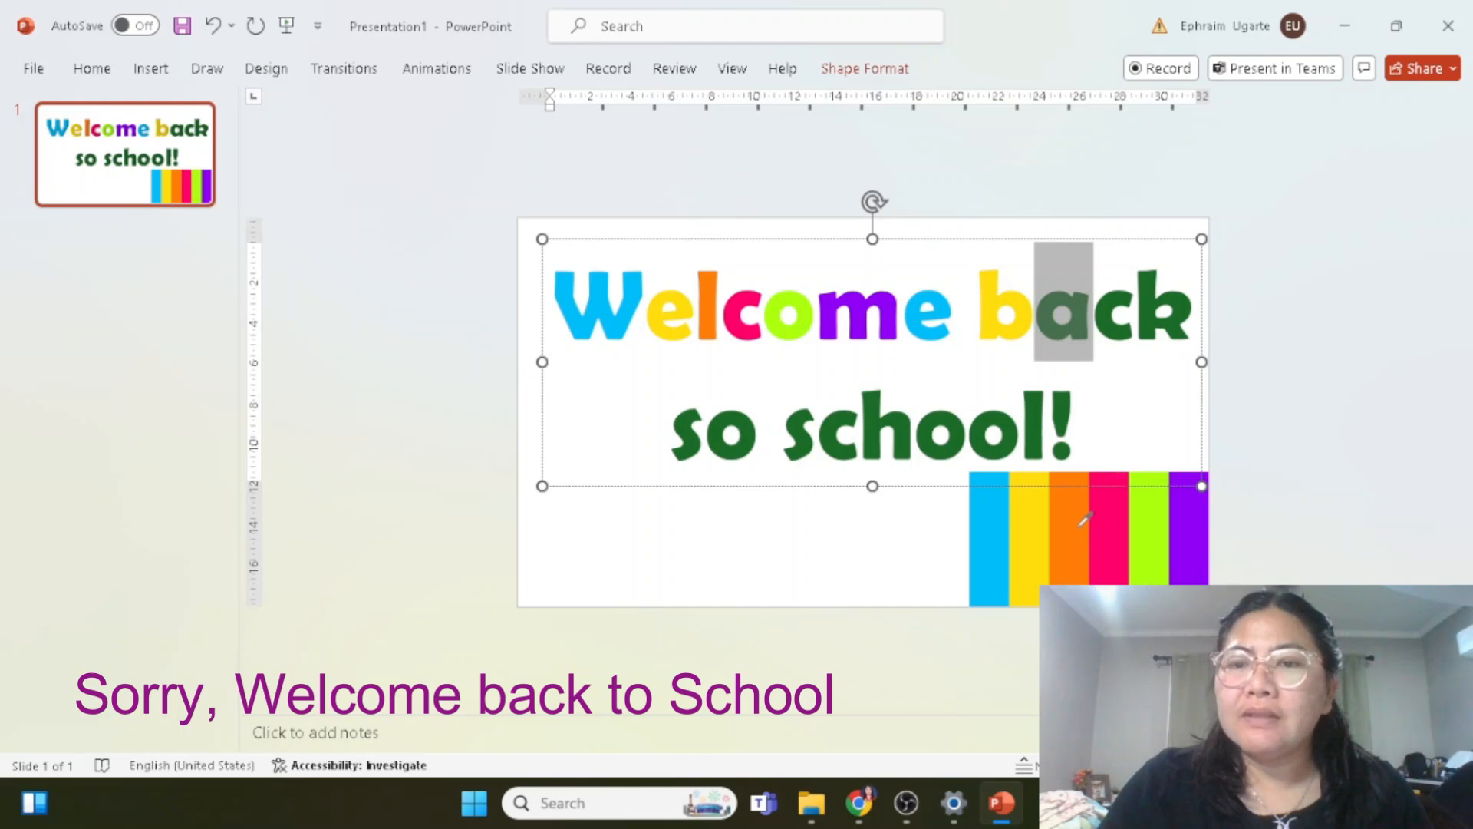
{"action": "left_click", "coordinate": [1081, 525]}
Step: Fill the letter "c" of "back" with the pink sampled from the palette picture
{"action": "left_click_drag", "start_coordinate": [1135, 324], "coordinate": [1093, 322]}
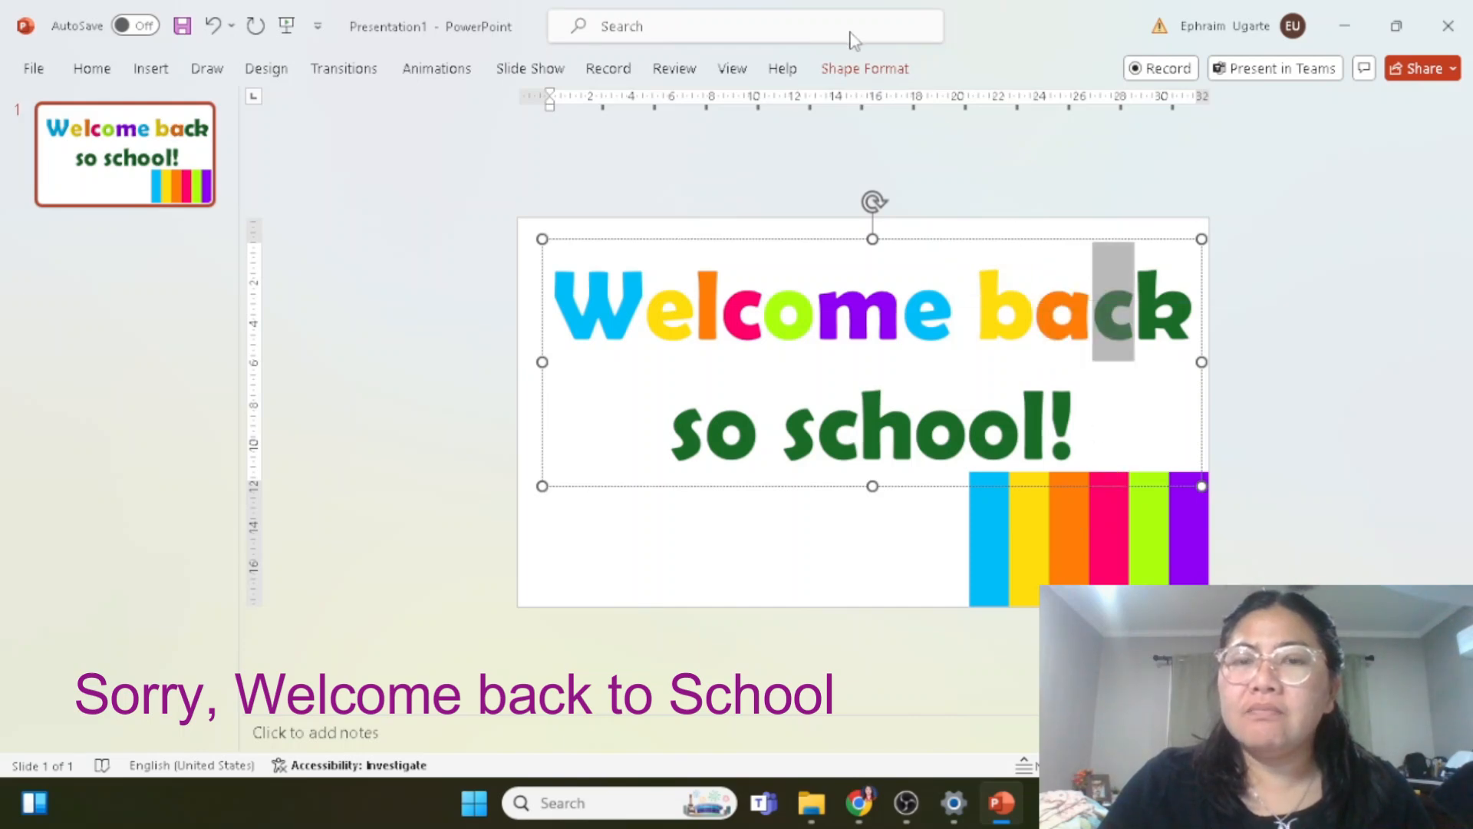
{"action": "left_click", "coordinate": [877, 71]}
{"action": "left_click", "coordinate": [951, 102]}
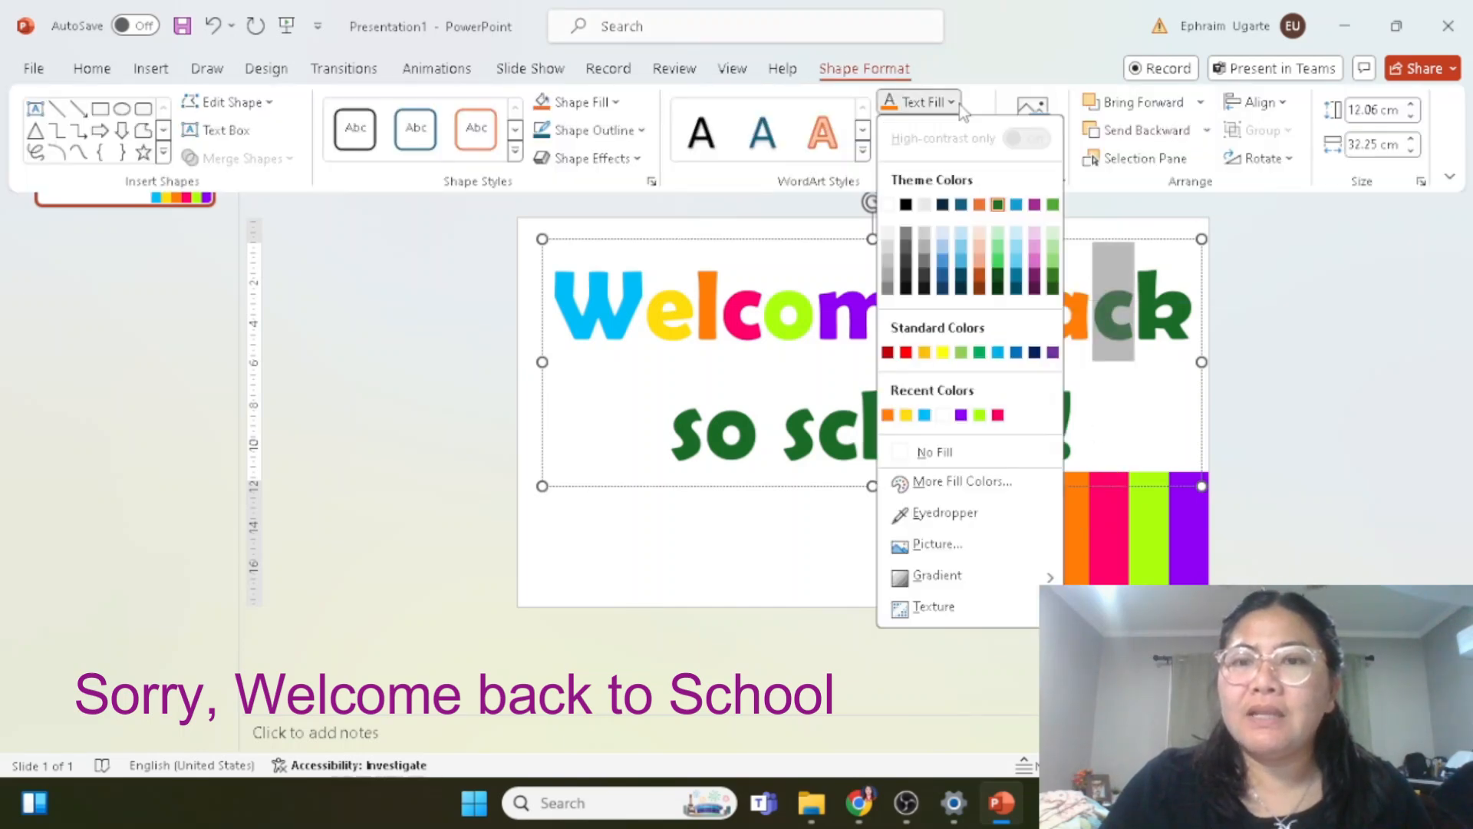
{"action": "left_click", "coordinate": [944, 513]}
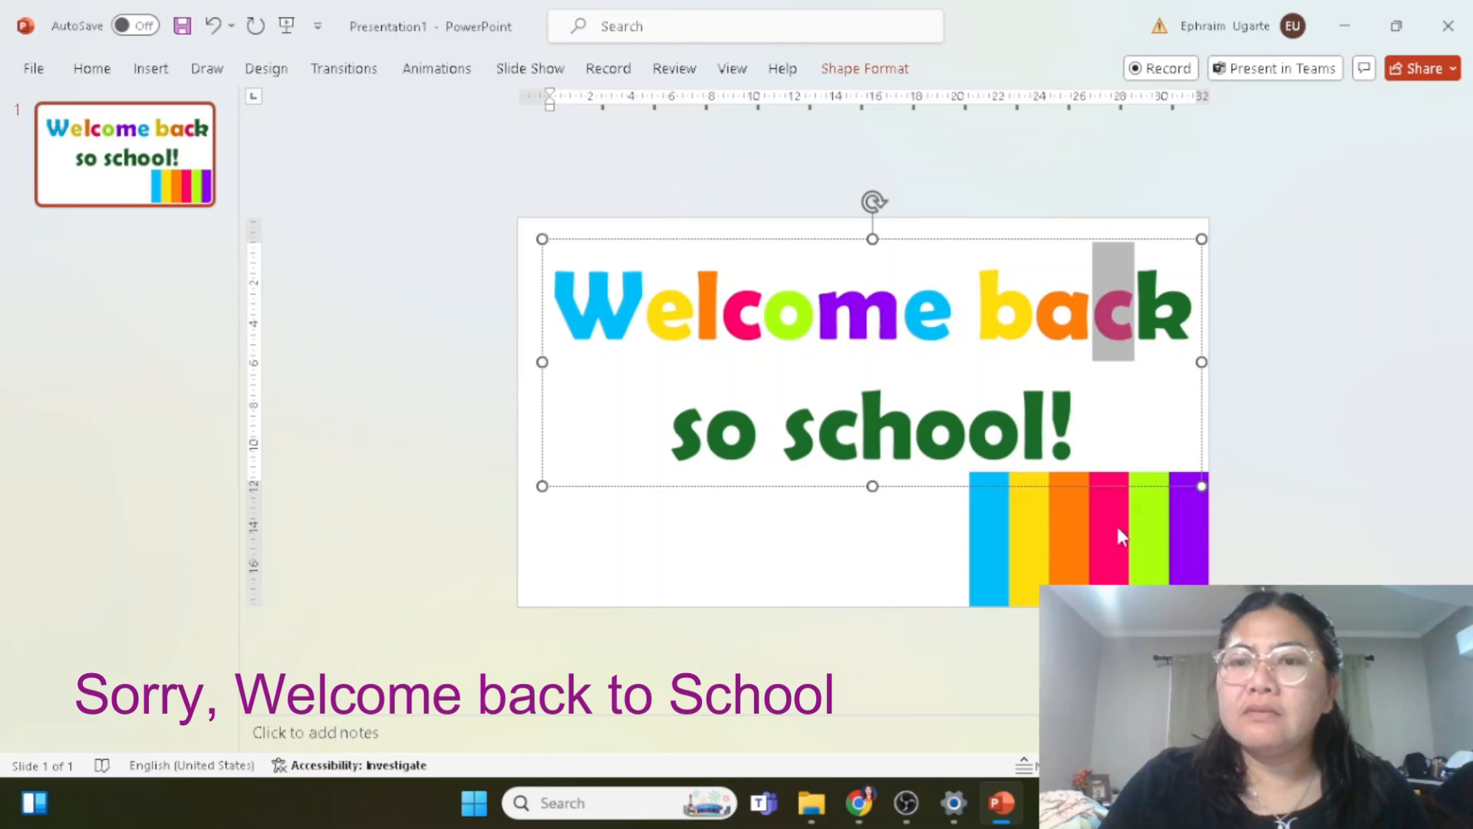
Step: Fill the letter "k" of "back" with the lime green sampled from the palette picture
{"action": "left_click_drag", "start_coordinate": [1134, 307], "coordinate": [1194, 307]}
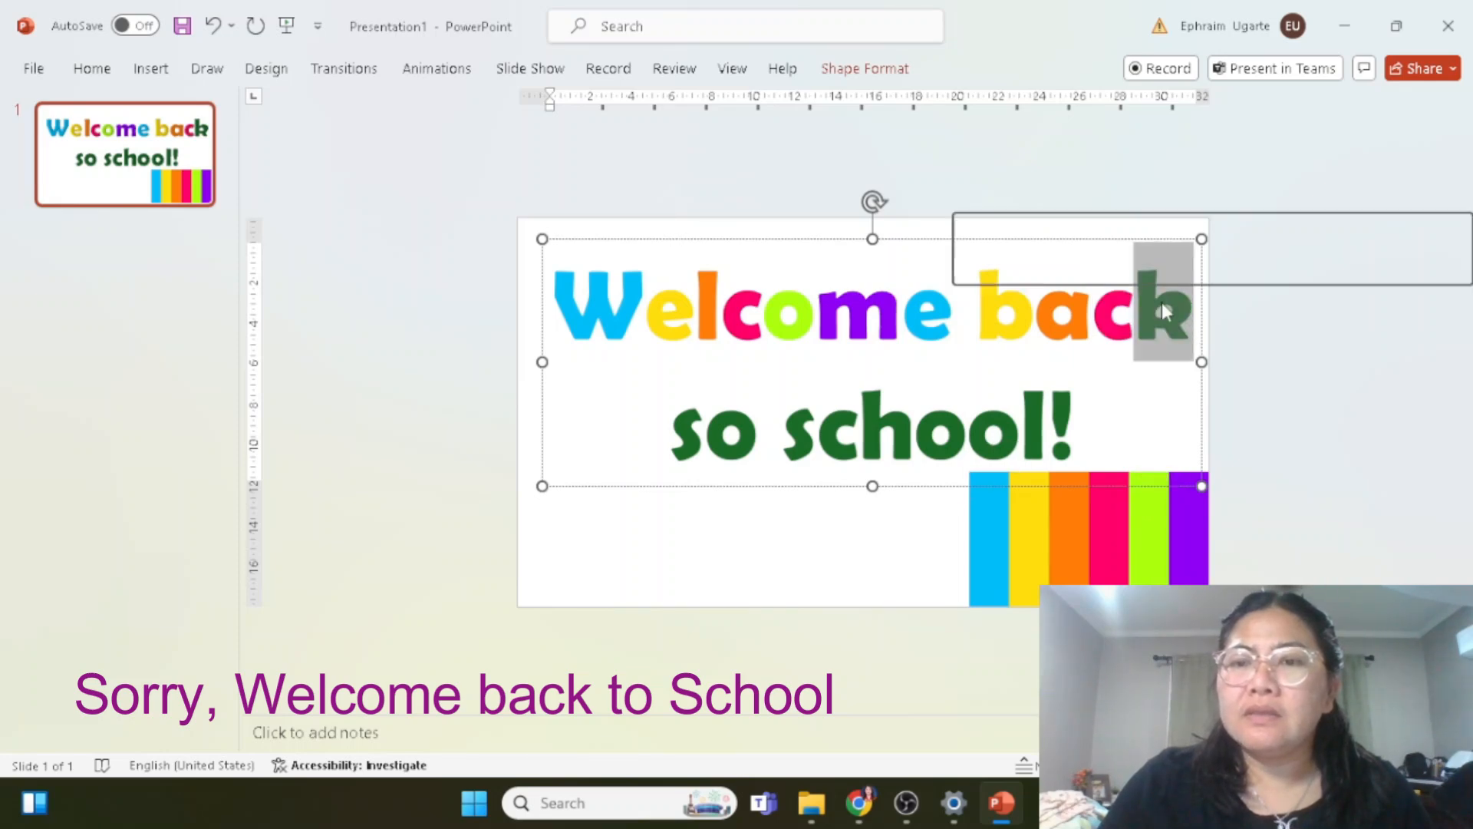
{"action": "left_click", "coordinate": [865, 68]}
{"action": "left_click", "coordinate": [951, 102]}
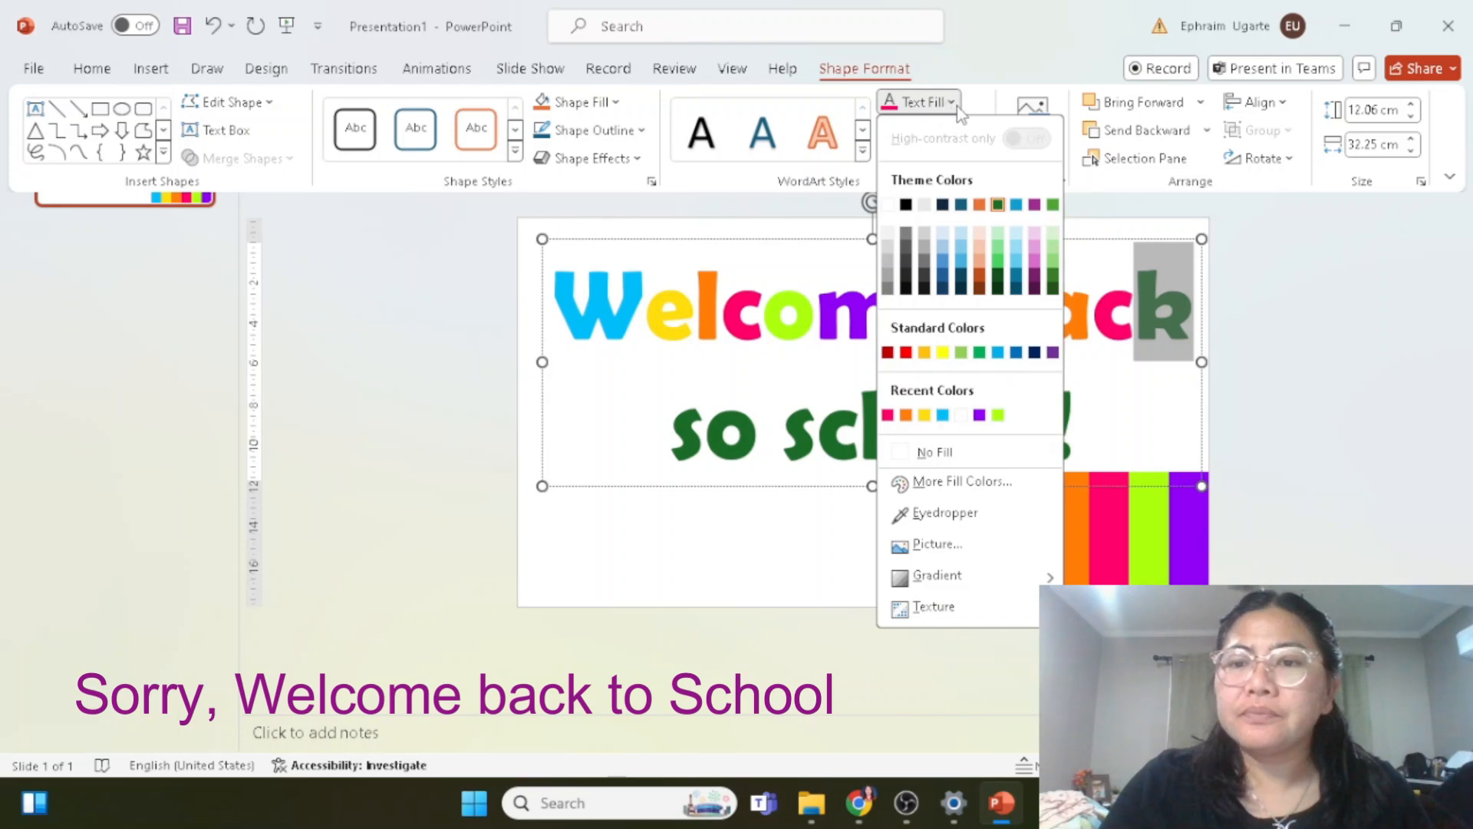
{"action": "left_click", "coordinate": [945, 513]}
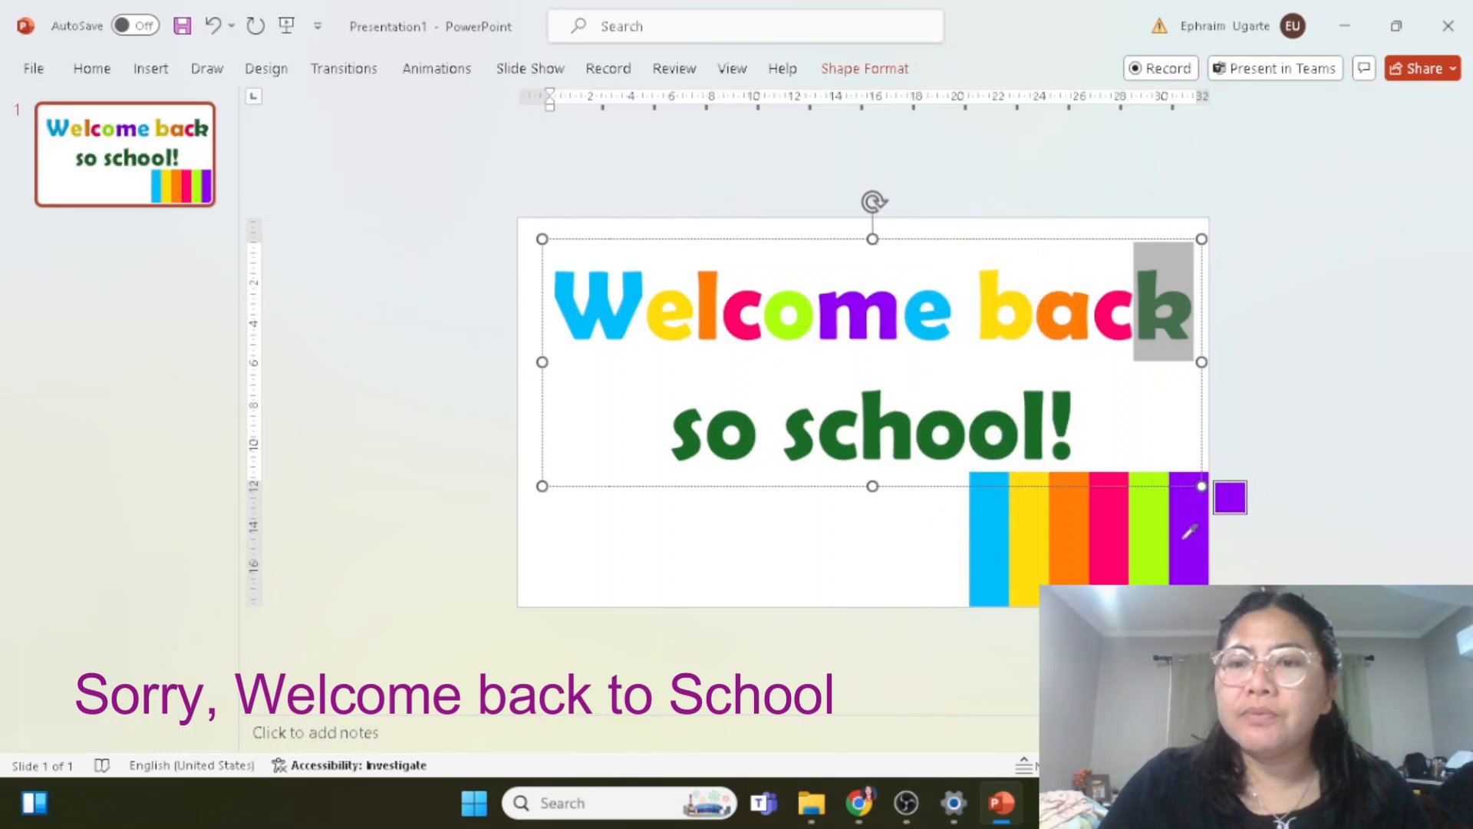
{"action": "left_click", "coordinate": [1151, 537]}
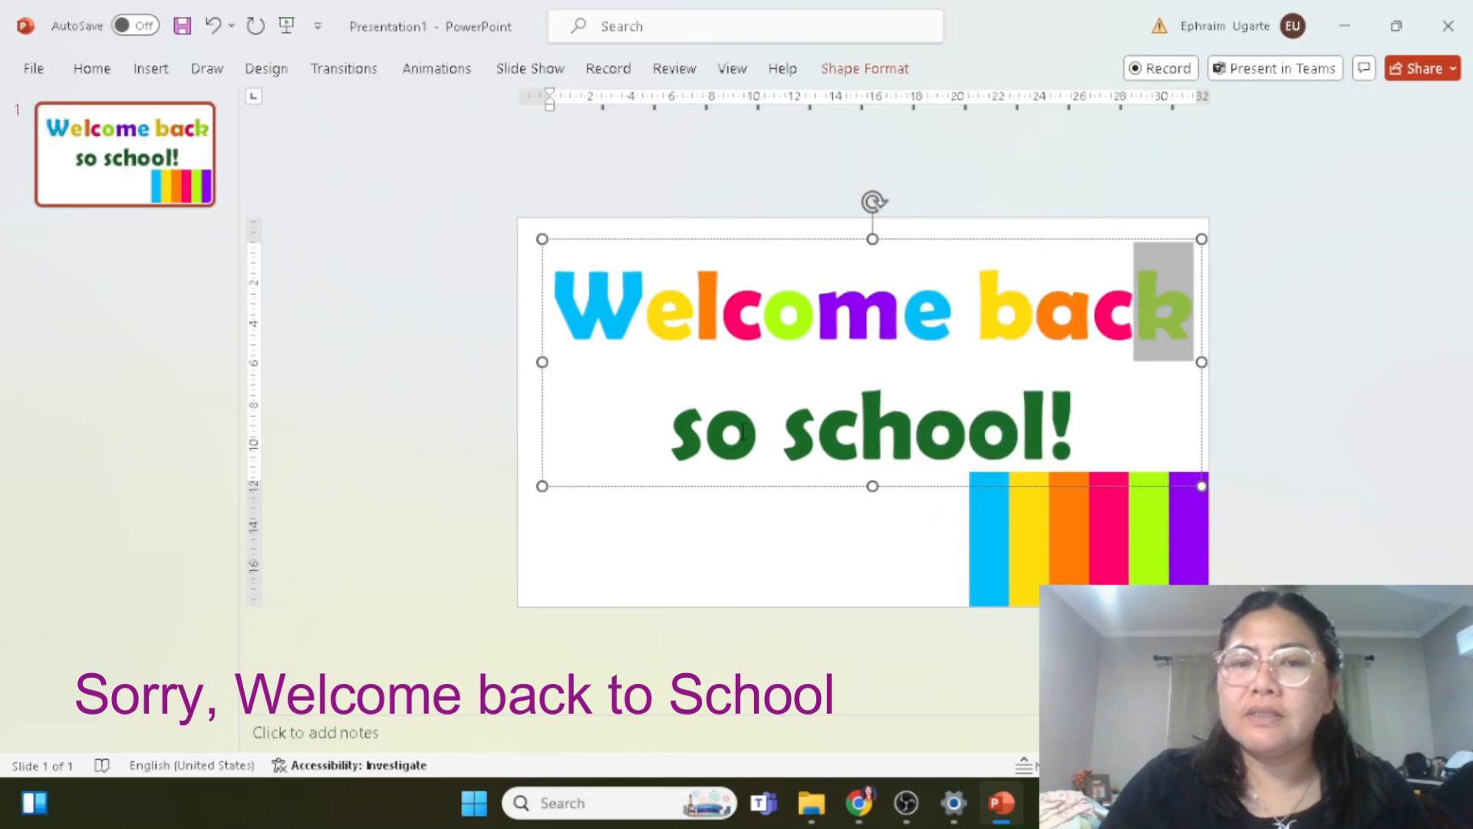
Step: Fill the letter "s" of "so" with the purple sampled from the palette picture
{"action": "left_click_drag", "start_coordinate": [671, 441], "coordinate": [702, 444]}
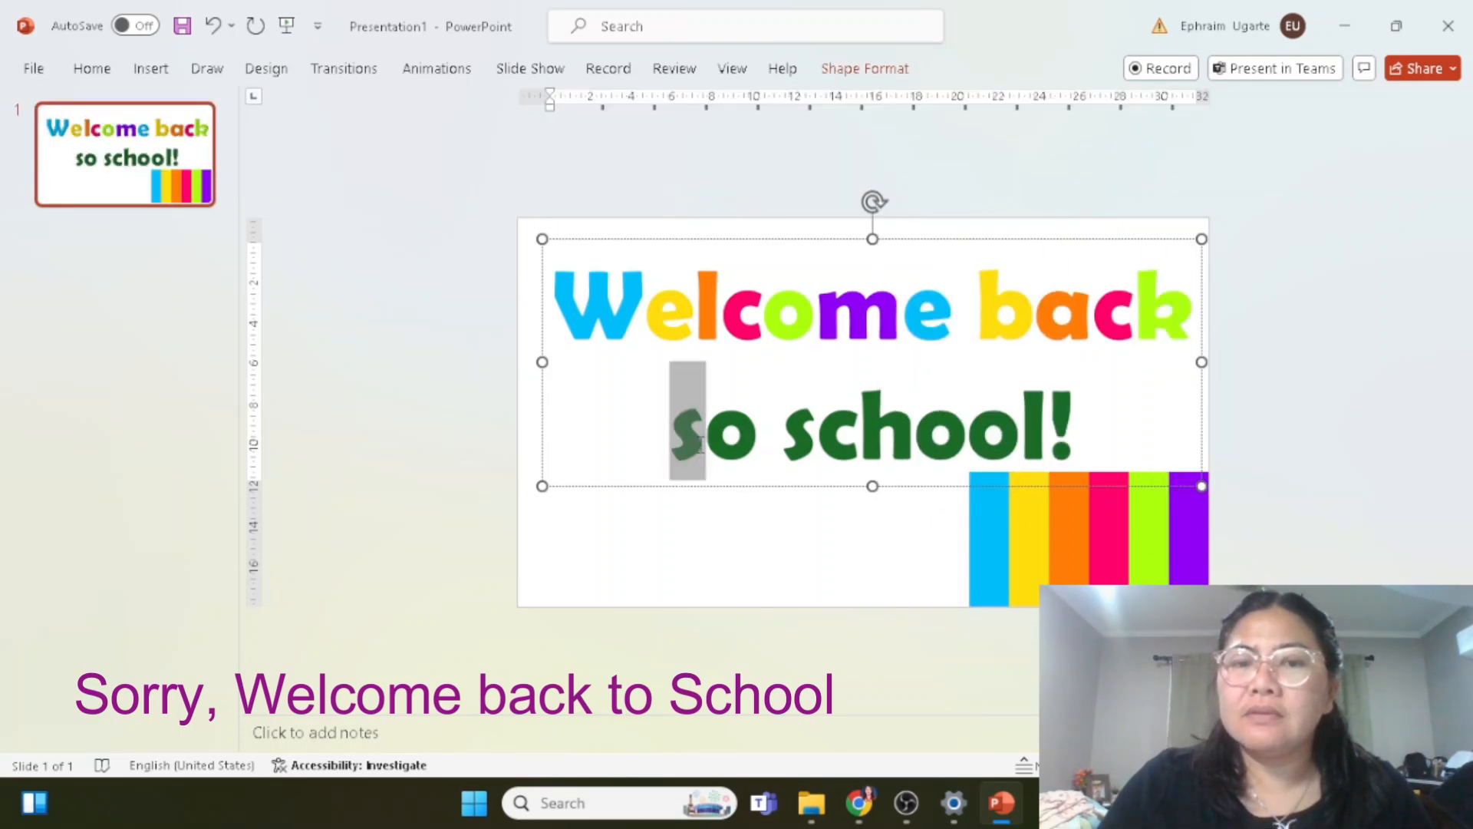
{"action": "left_click", "coordinate": [880, 71]}
{"action": "left_click", "coordinate": [950, 102]}
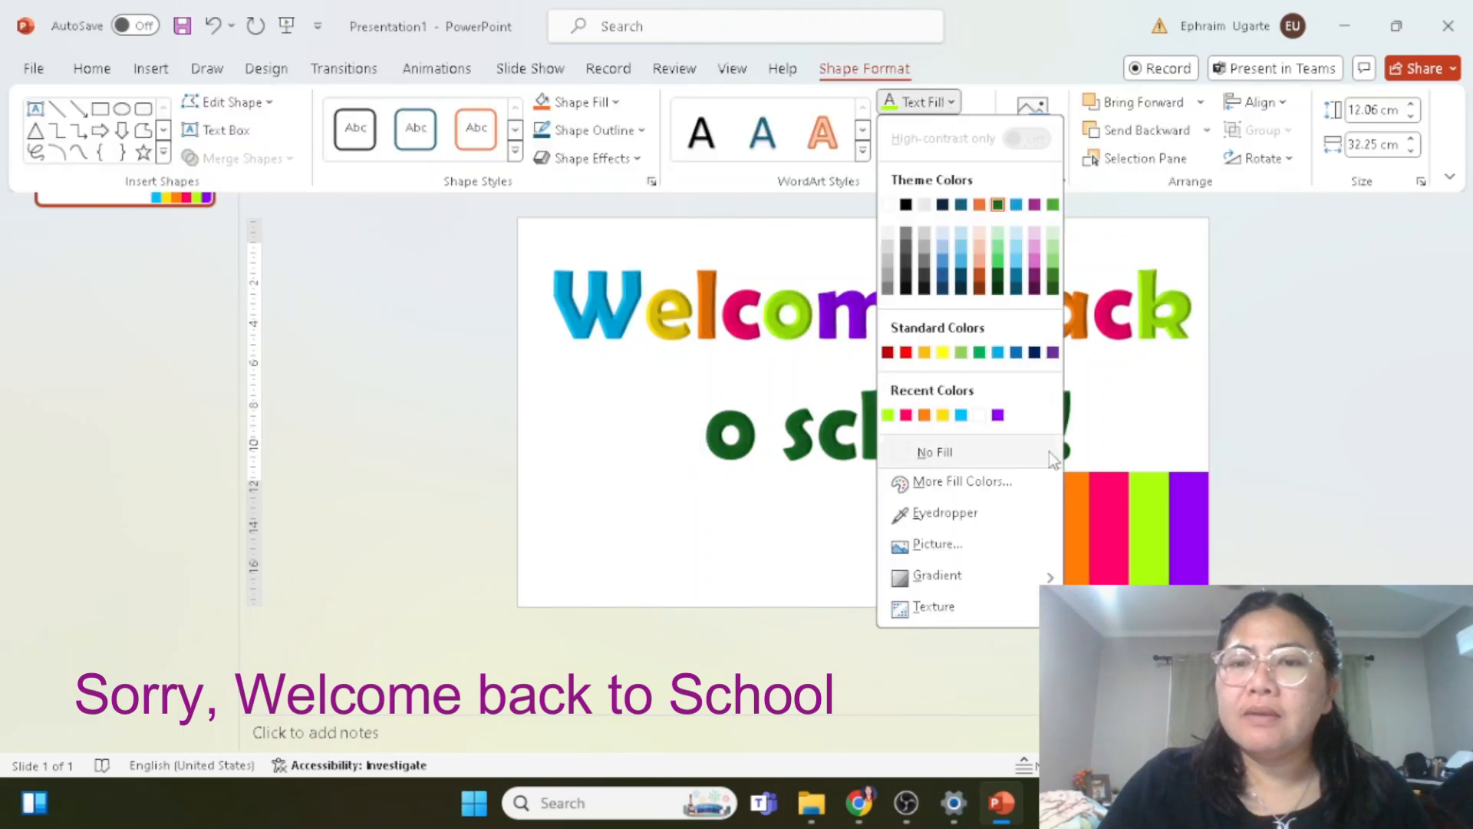
{"action": "left_click", "coordinate": [945, 513]}
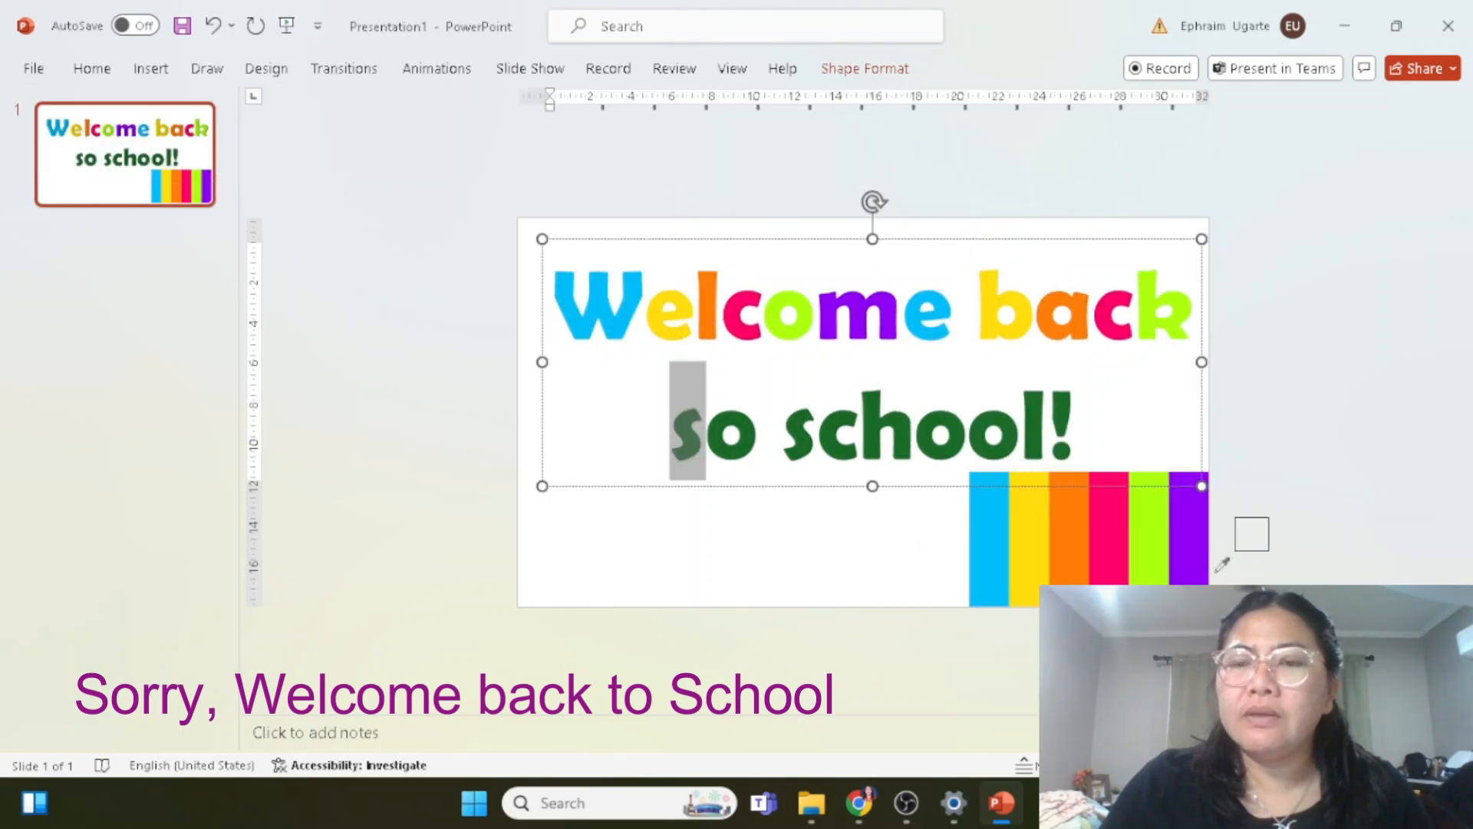
{"action": "left_click", "coordinate": [1192, 551]}
Step: Fill the letter "o" of "so" with the light blue sampled from the palette picture
{"action": "left_click_drag", "start_coordinate": [750, 437], "coordinate": [707, 437]}
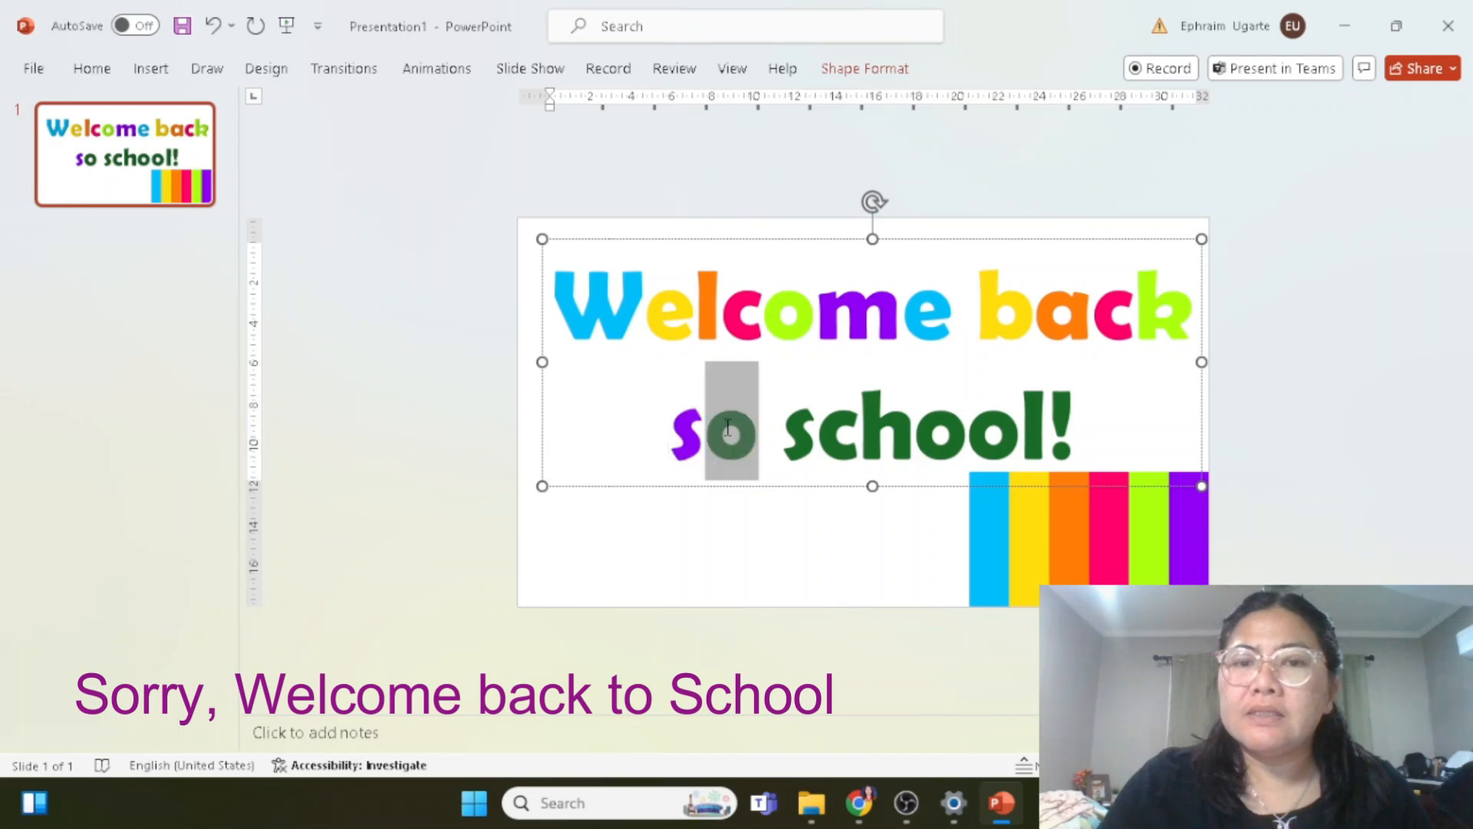
{"action": "left_click", "coordinate": [889, 77]}
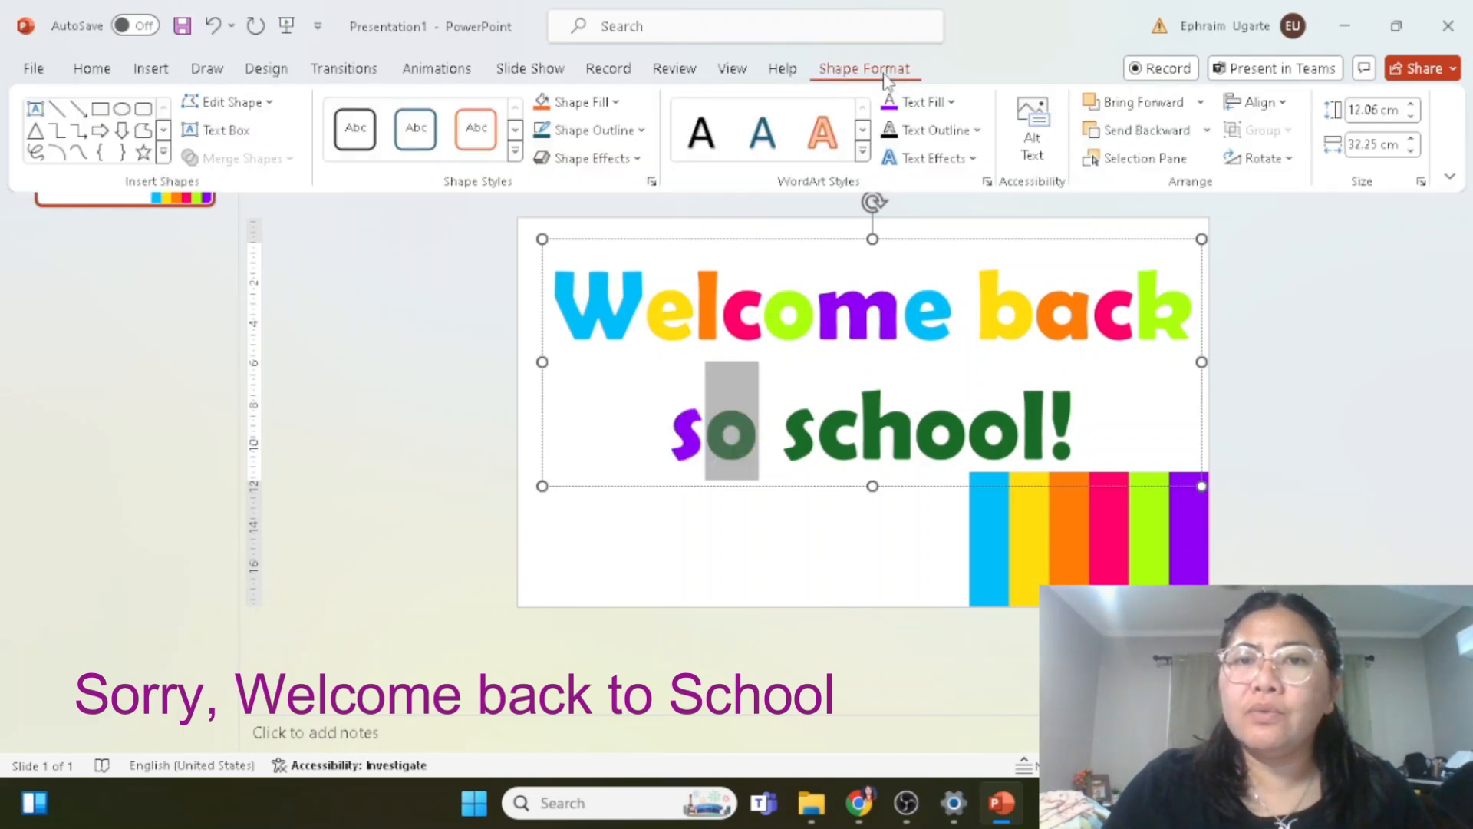
{"action": "left_click", "coordinate": [950, 102]}
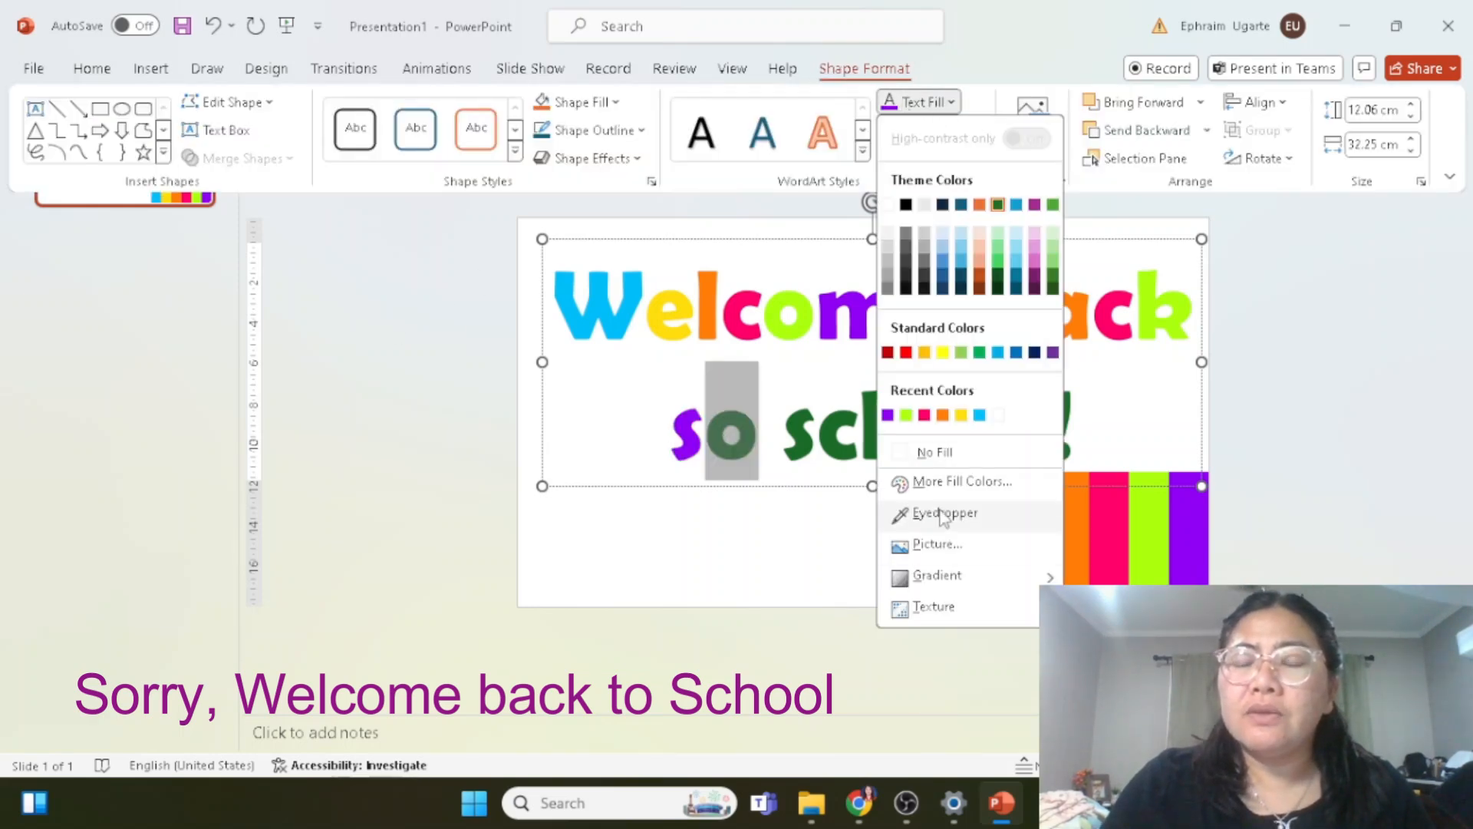
{"action": "left_click", "coordinate": [943, 513]}
{"action": "left_click", "coordinate": [997, 504]}
Step: Fill the letter "s" of "school" with the light blue sampled from the palette picture
{"action": "left_click_drag", "start_coordinate": [815, 441], "coordinate": [783, 441]}
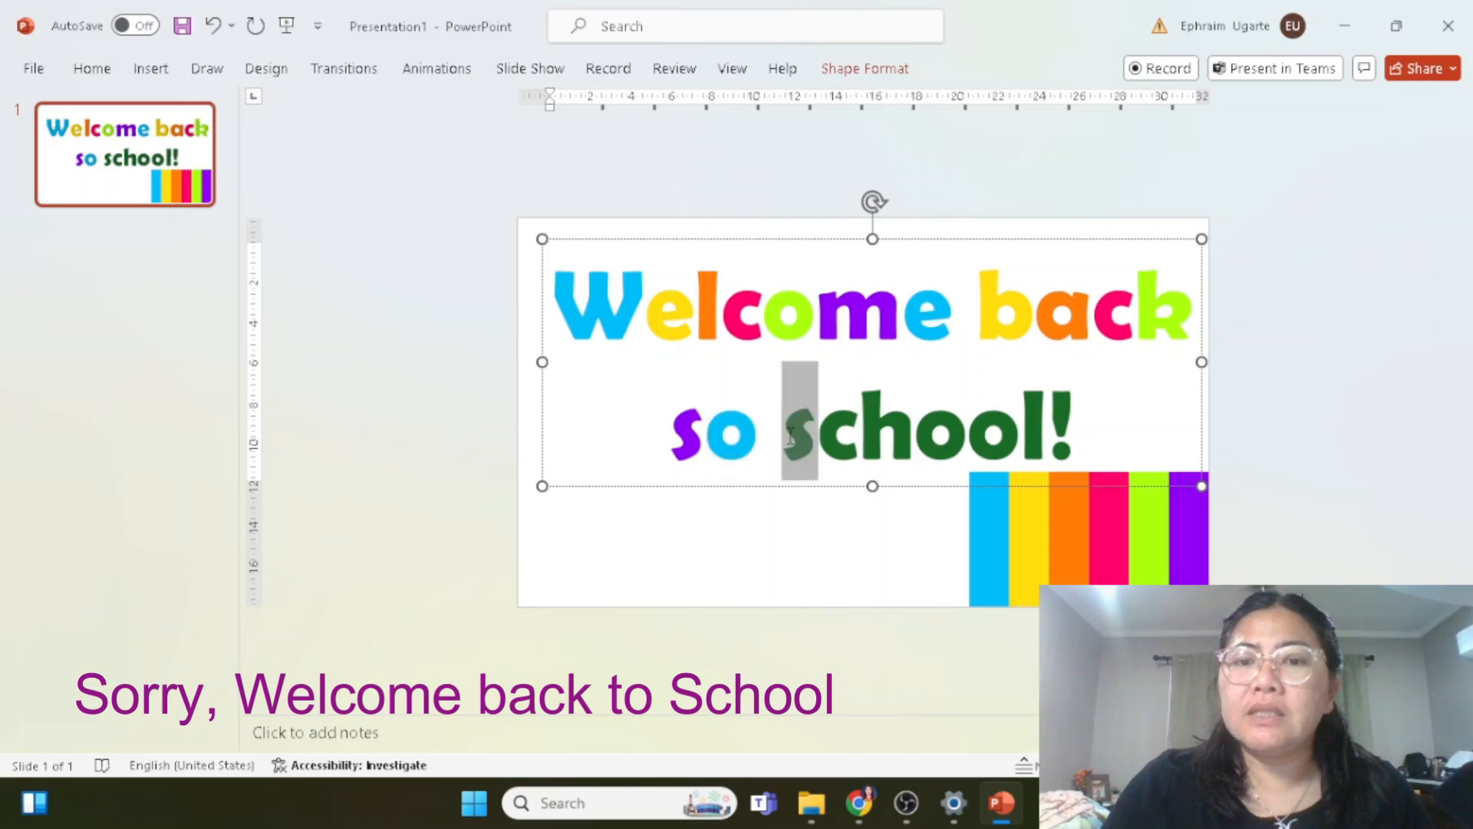
{"action": "left_click", "coordinate": [865, 69]}
{"action": "left_click", "coordinate": [950, 102]}
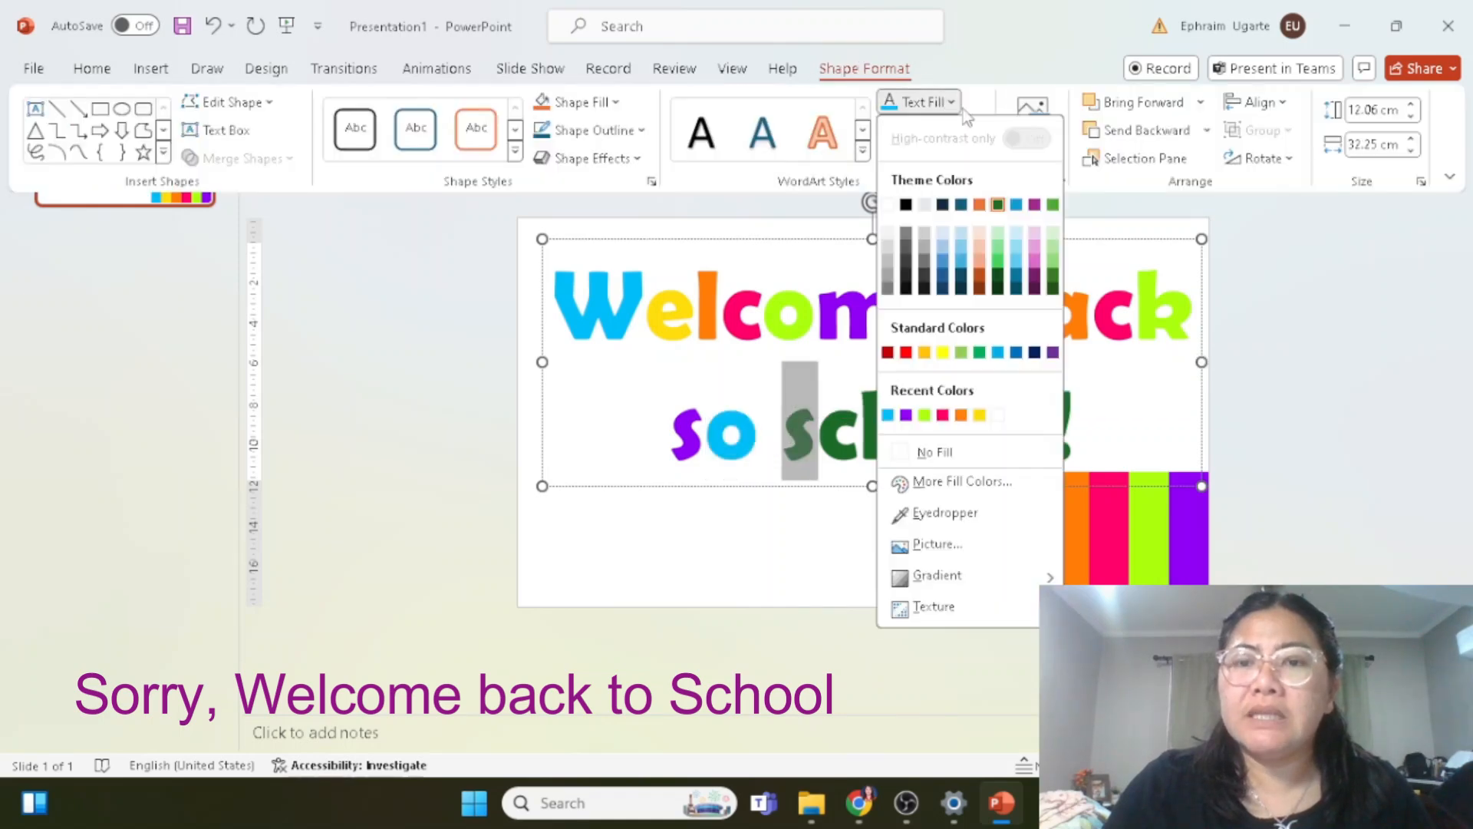
{"action": "left_click", "coordinate": [925, 513]}
{"action": "left_click", "coordinate": [990, 510]}
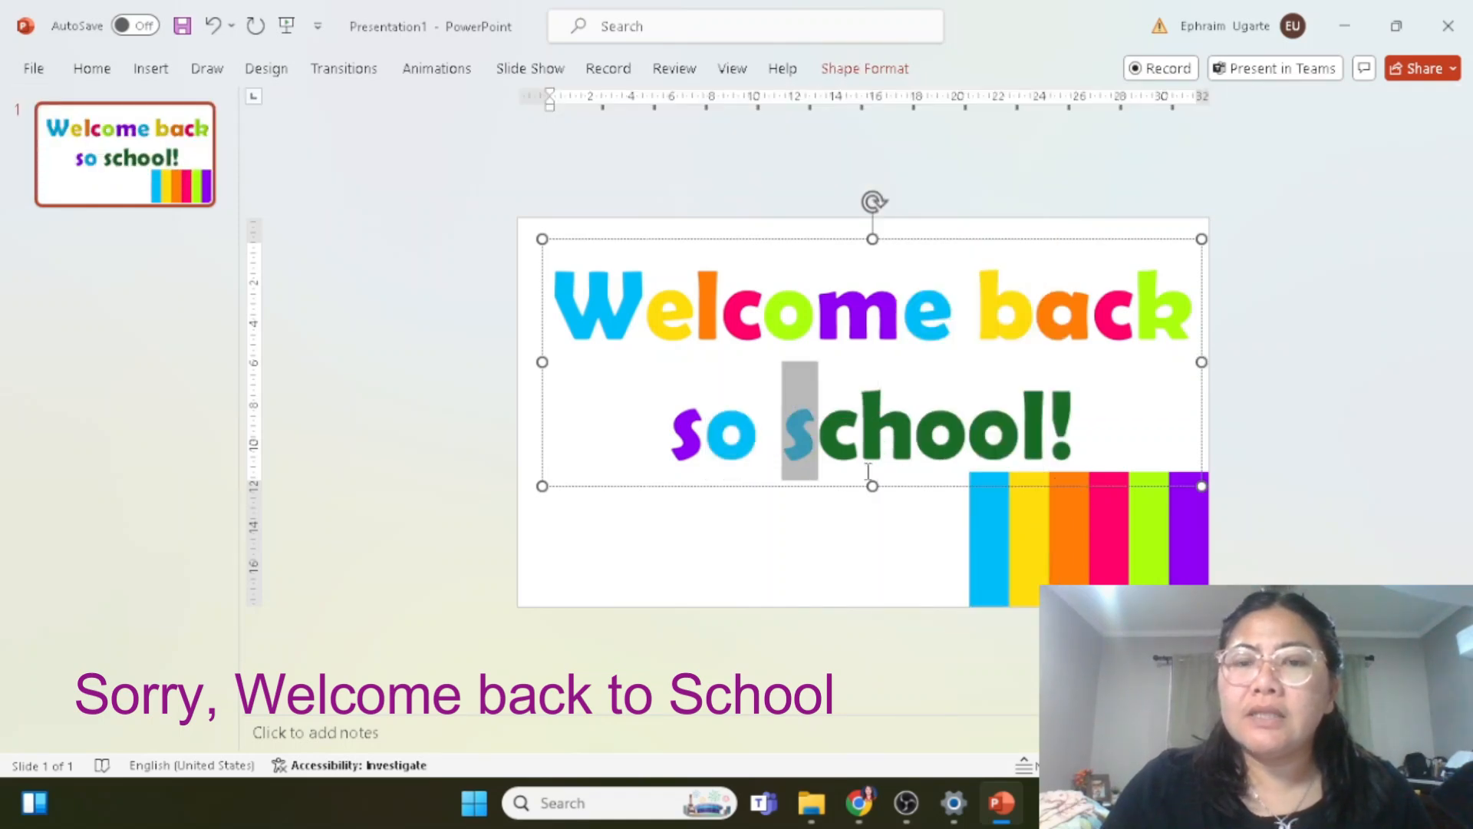
Step: Fill the letter "s" of "school" with the yellow sampled from the palette picture
{"action": "left_click", "coordinate": [865, 68]}
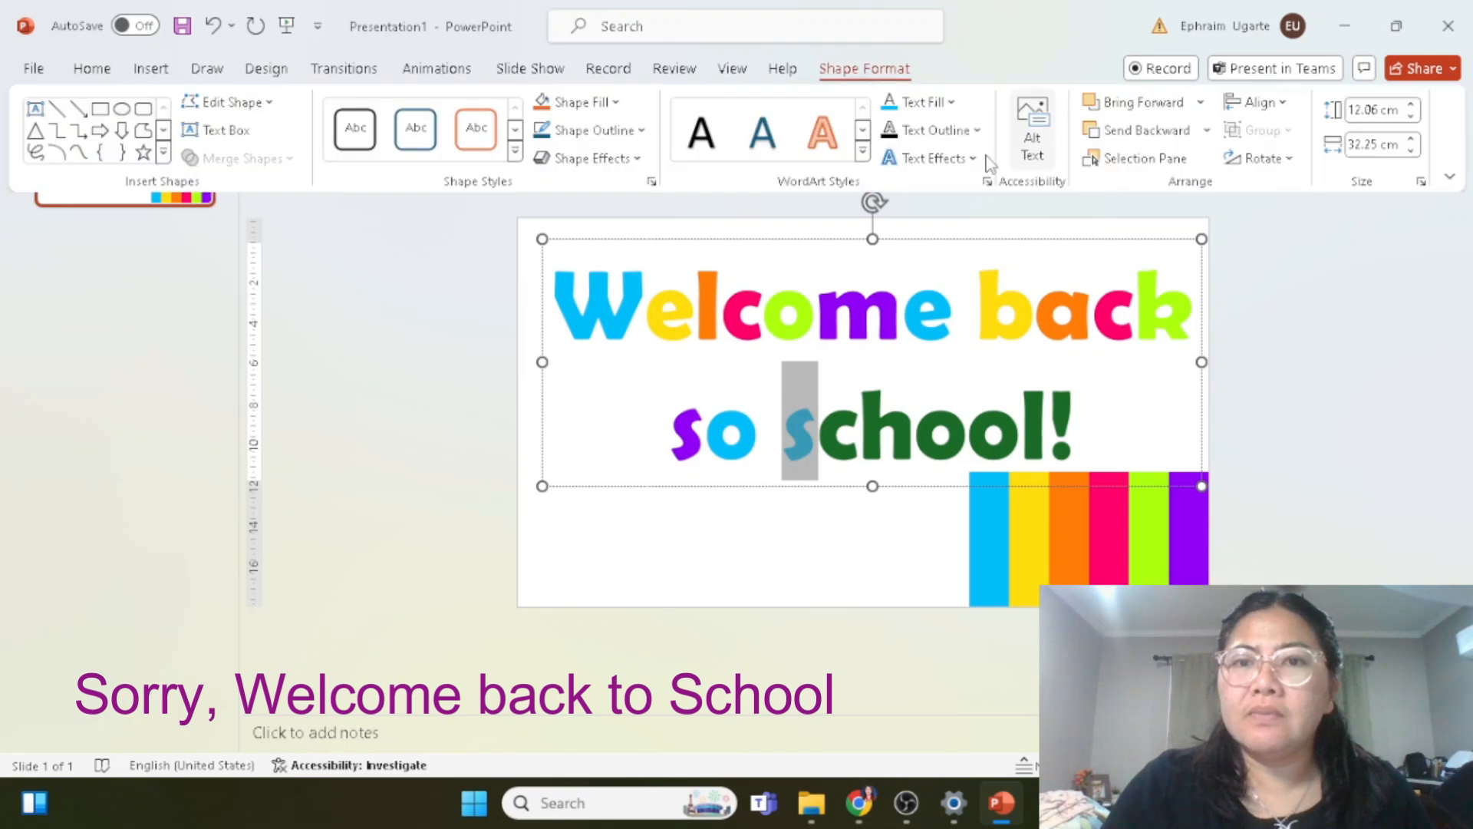
{"action": "left_click", "coordinate": [925, 102]}
{"action": "left_click", "coordinate": [941, 512]}
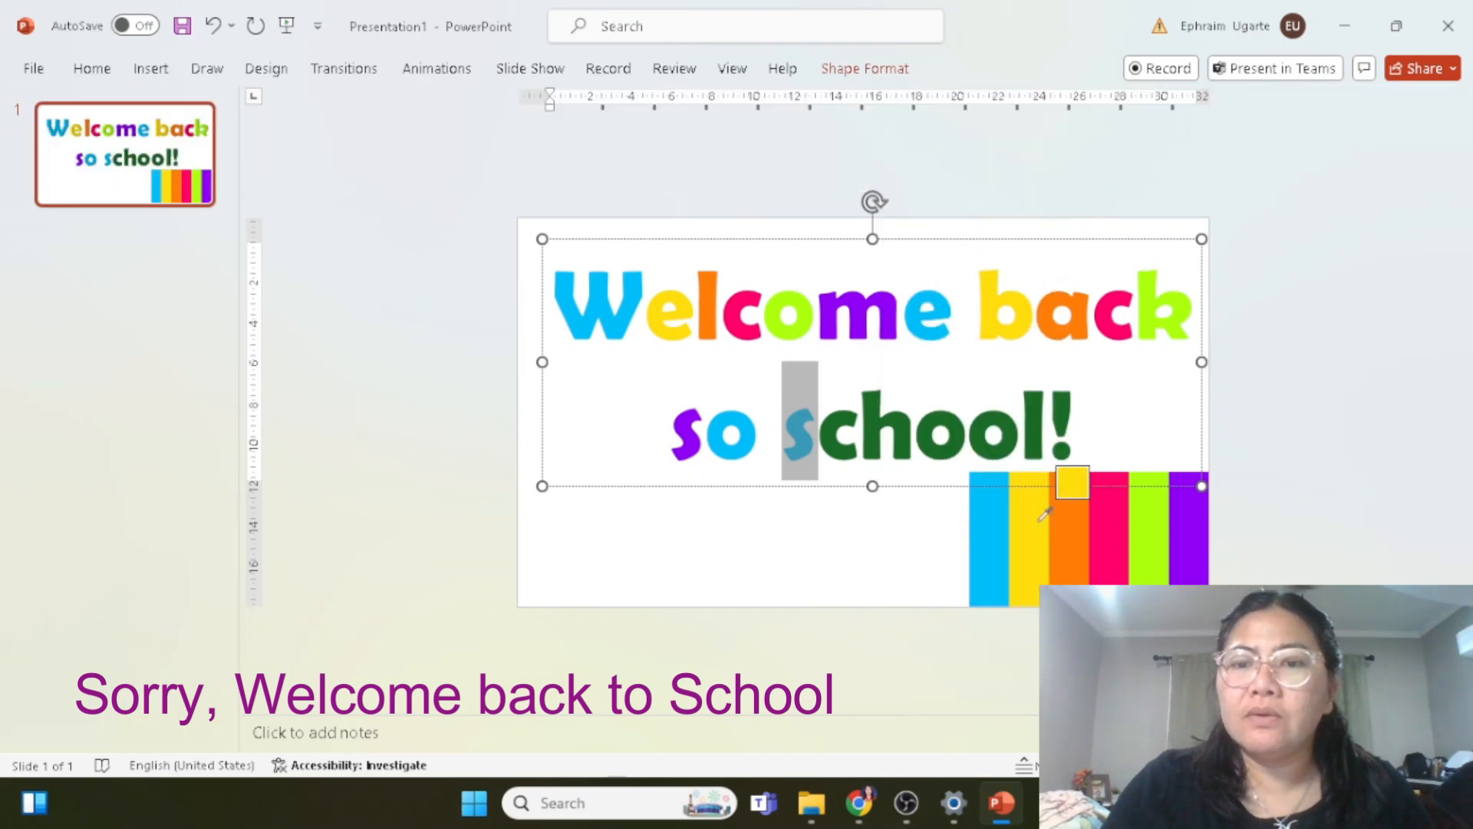
{"action": "left_click", "coordinate": [1027, 530]}
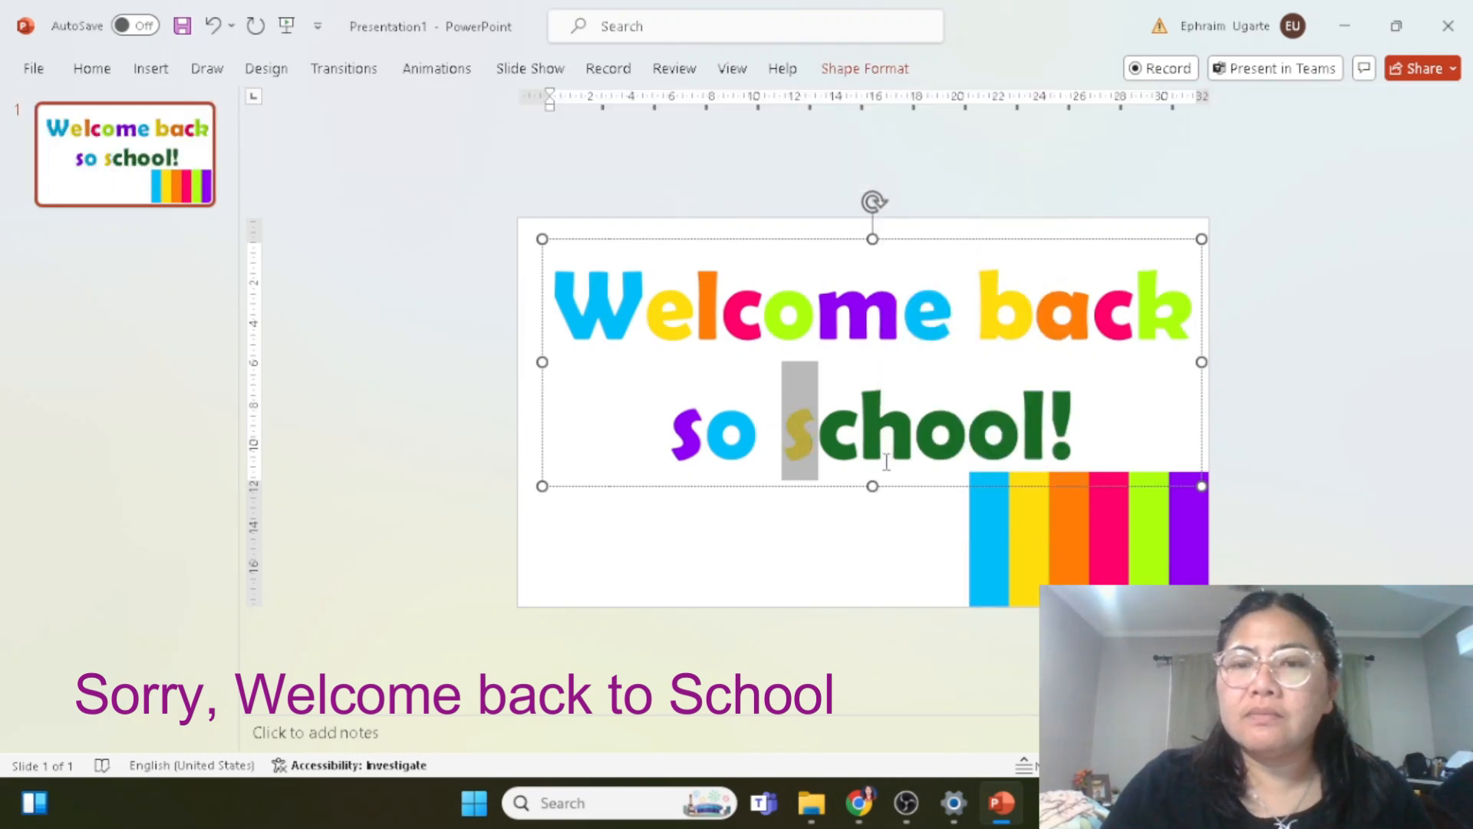
Step: Fill the letter "c" of "school" with the orange sampled from the palette picture
{"action": "left_click_drag", "start_coordinate": [860, 435], "coordinate": [818, 436]}
{"action": "left_click", "coordinate": [873, 71]}
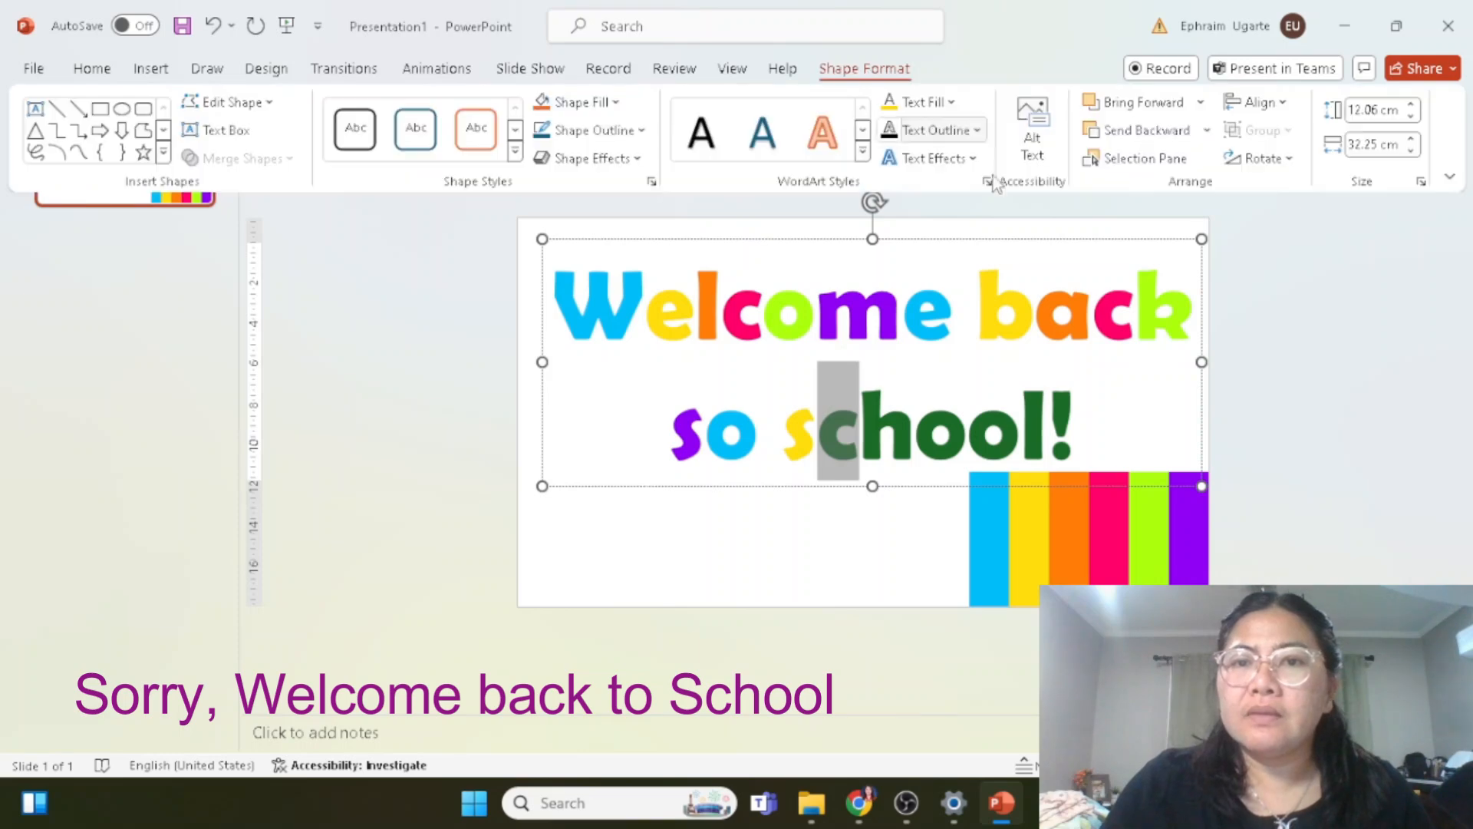
{"action": "left_click", "coordinate": [923, 102]}
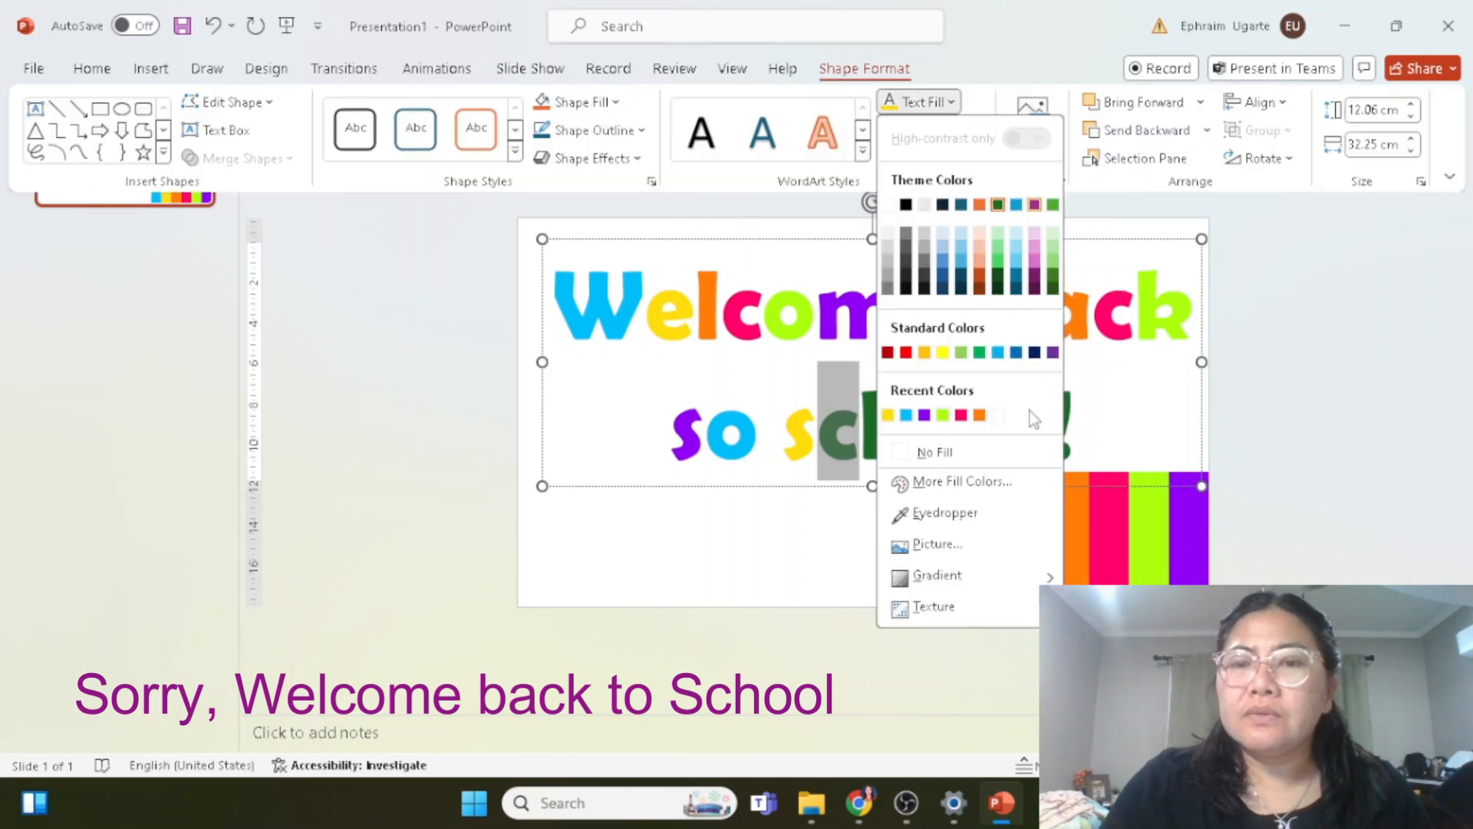
{"action": "left_click", "coordinate": [951, 513]}
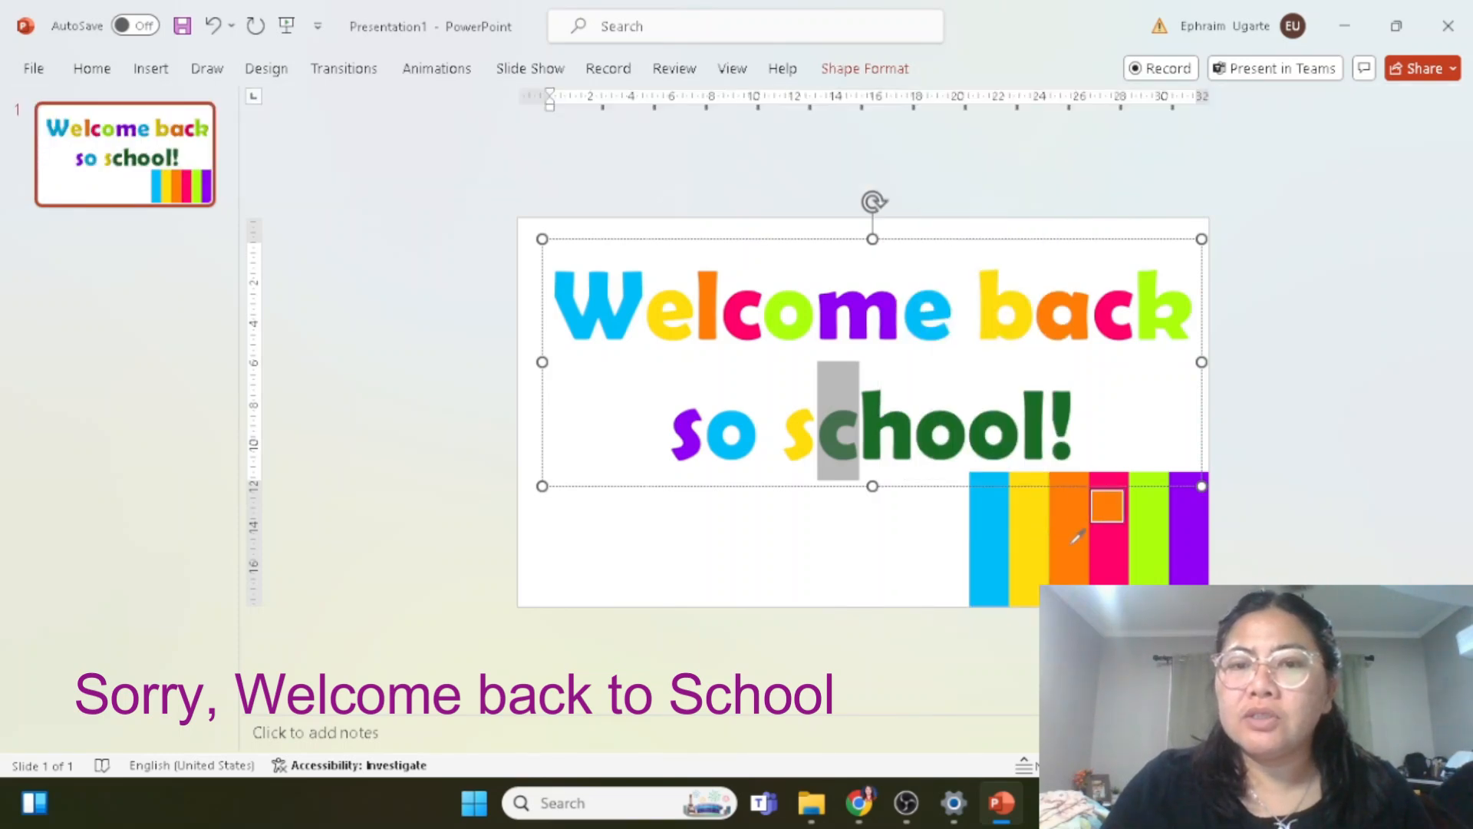
{"action": "left_click", "coordinate": [1076, 537]}
Step: Fill the letter "h" of "school" with the pink sampled from the palette picture
{"action": "left_click_drag", "start_coordinate": [859, 435], "coordinate": [904, 435]}
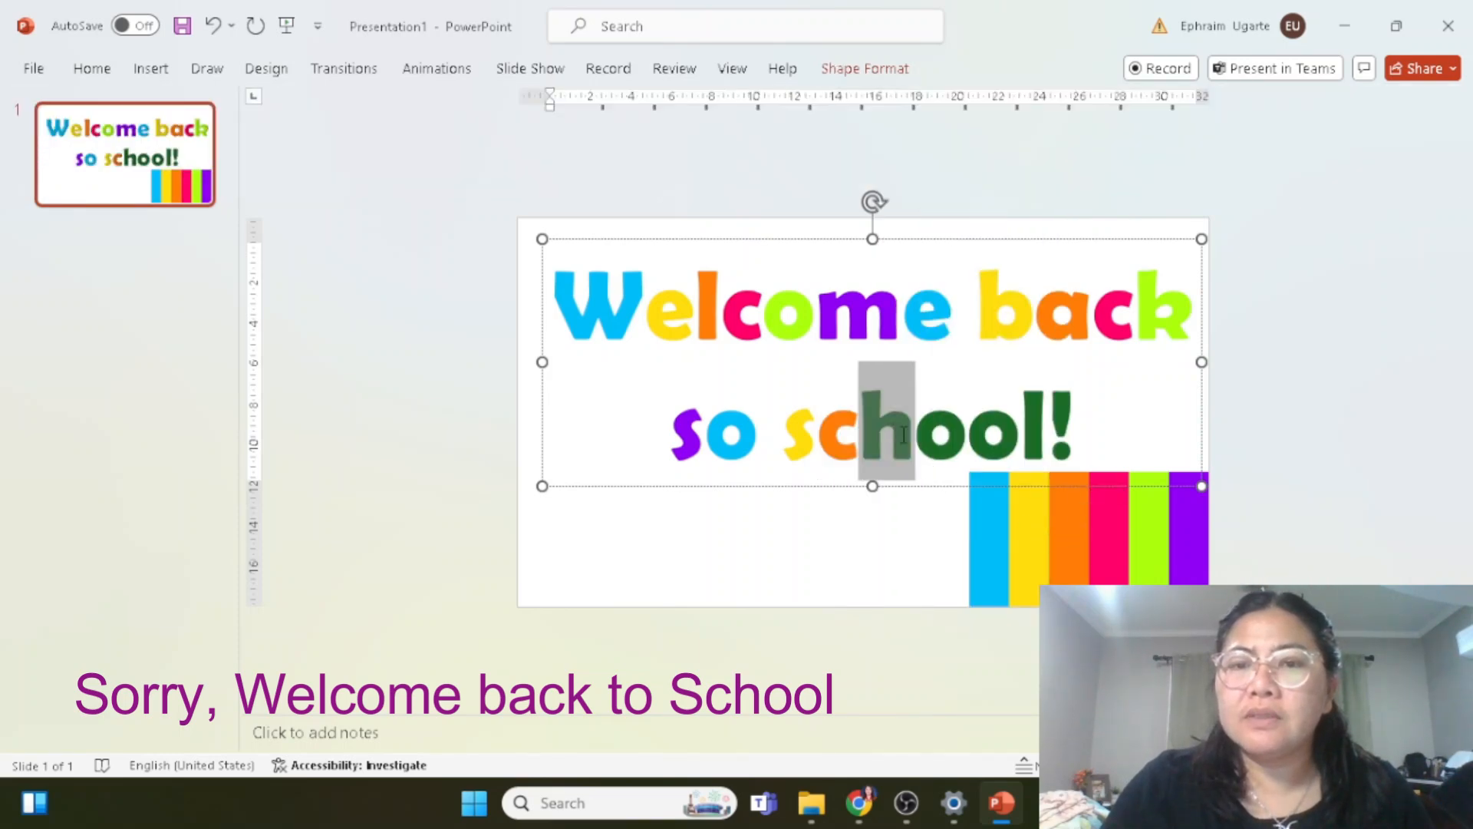
{"action": "left_click", "coordinate": [883, 77]}
{"action": "left_click", "coordinate": [923, 102]}
{"action": "left_click", "coordinate": [955, 513]}
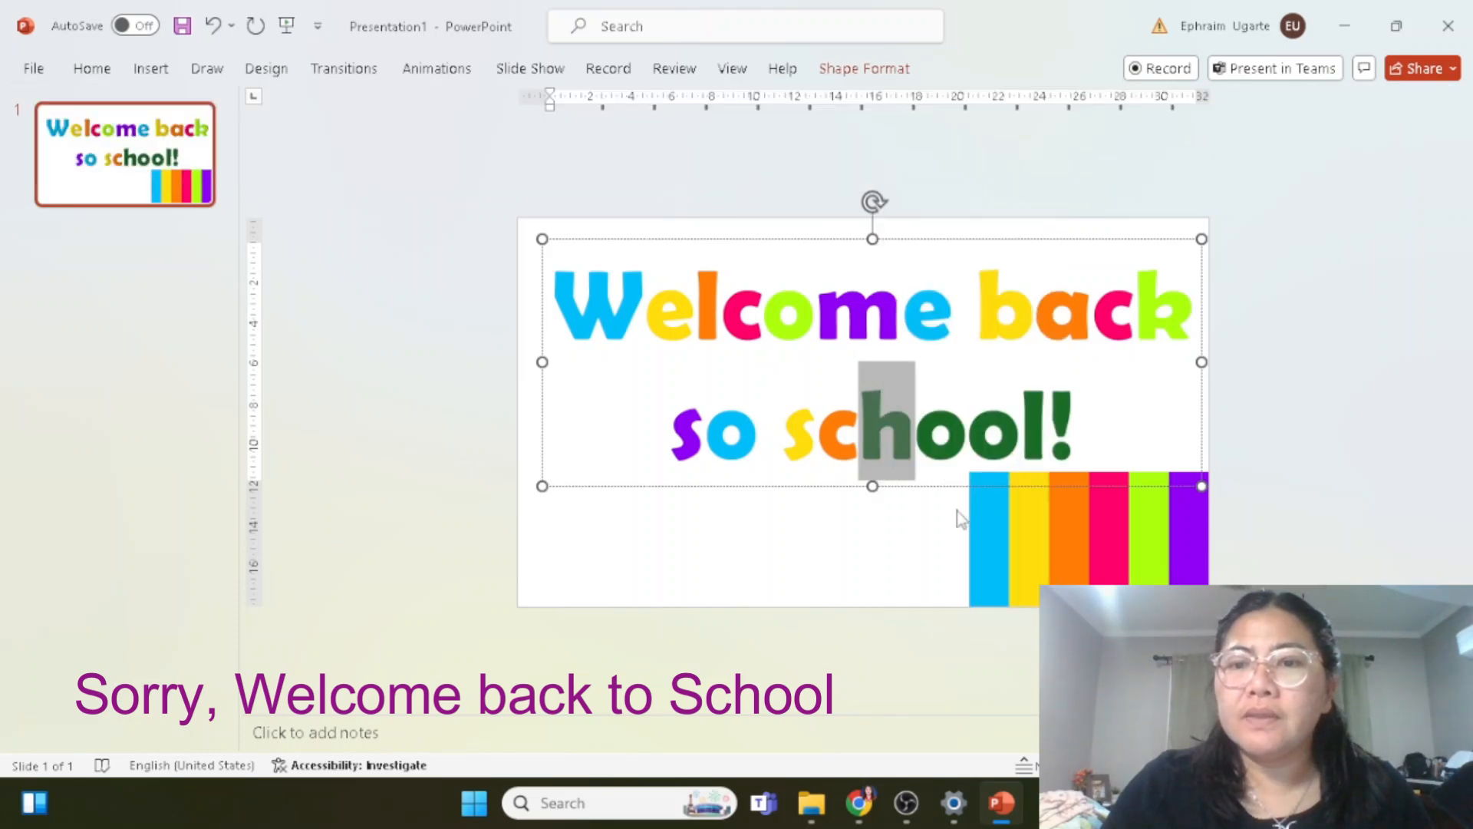
{"action": "left_click", "coordinate": [1112, 510]}
Step: Fill the first letter "o" of "school" with the lime green sampled from the palette picture
{"action": "left_click_drag", "start_coordinate": [917, 433], "coordinate": [968, 433]}
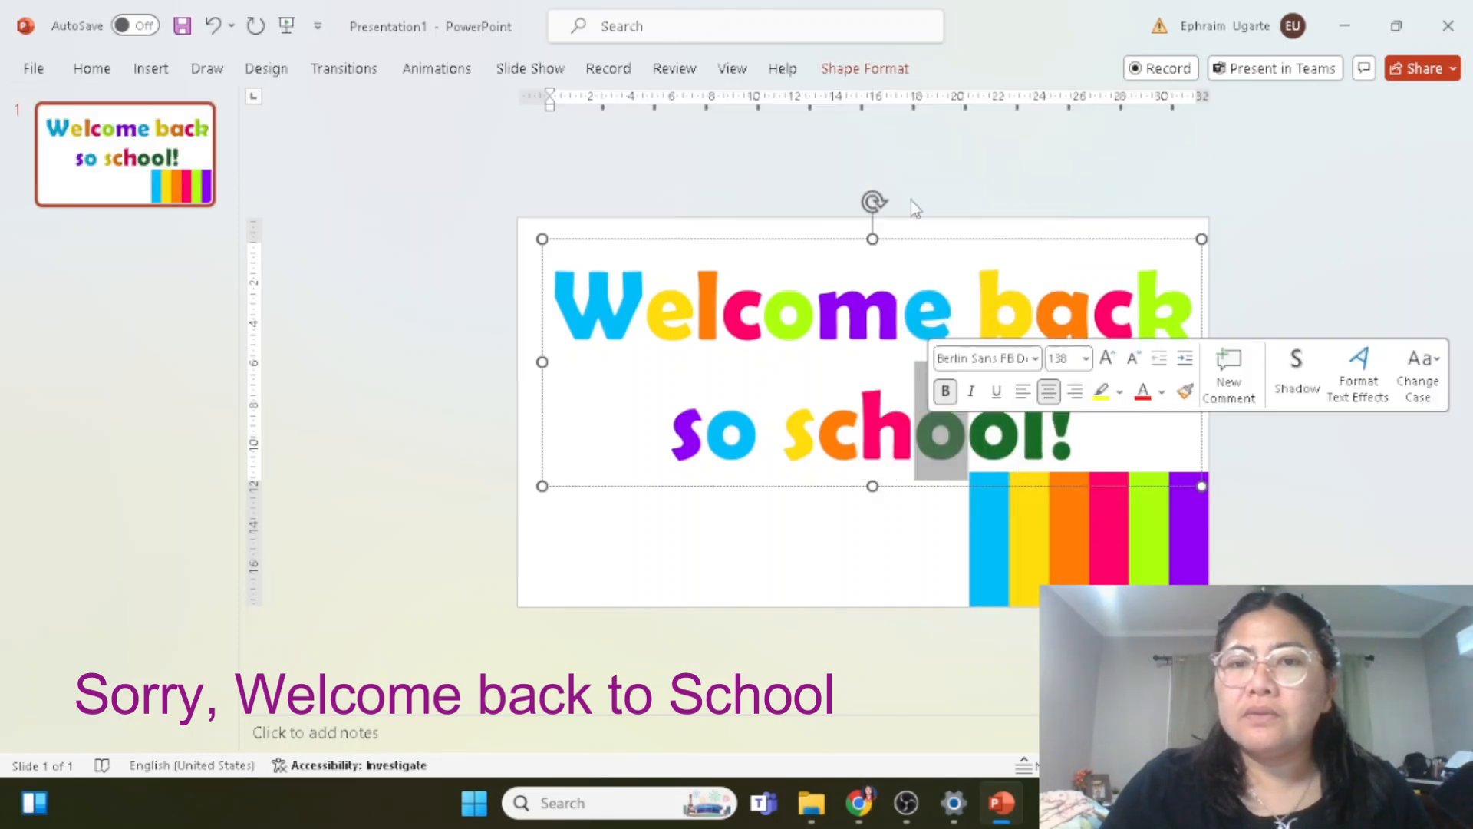
{"action": "left_click", "coordinate": [865, 68]}
{"action": "left_click", "coordinate": [921, 102]}
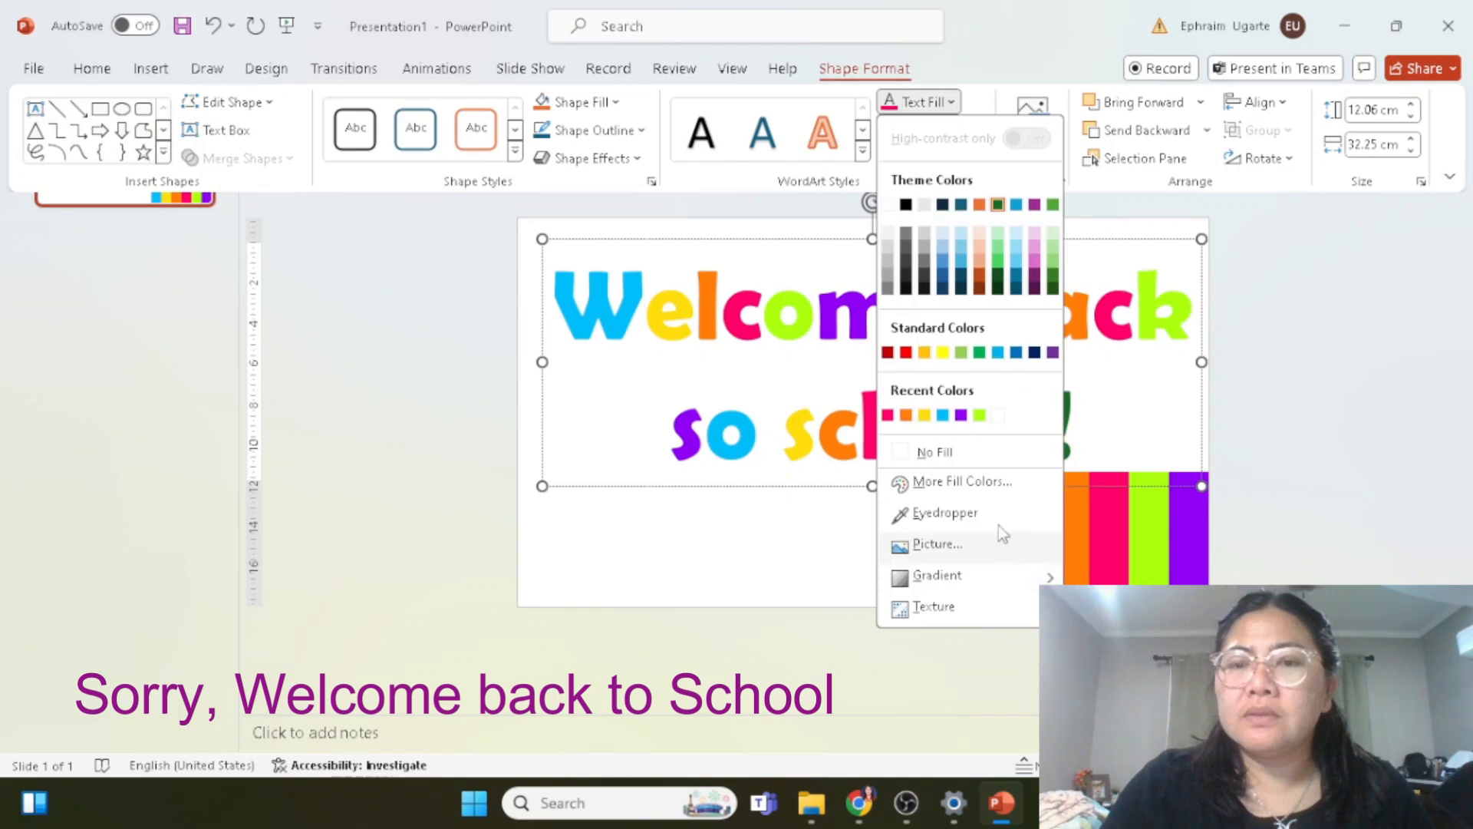
{"action": "left_click", "coordinate": [978, 509]}
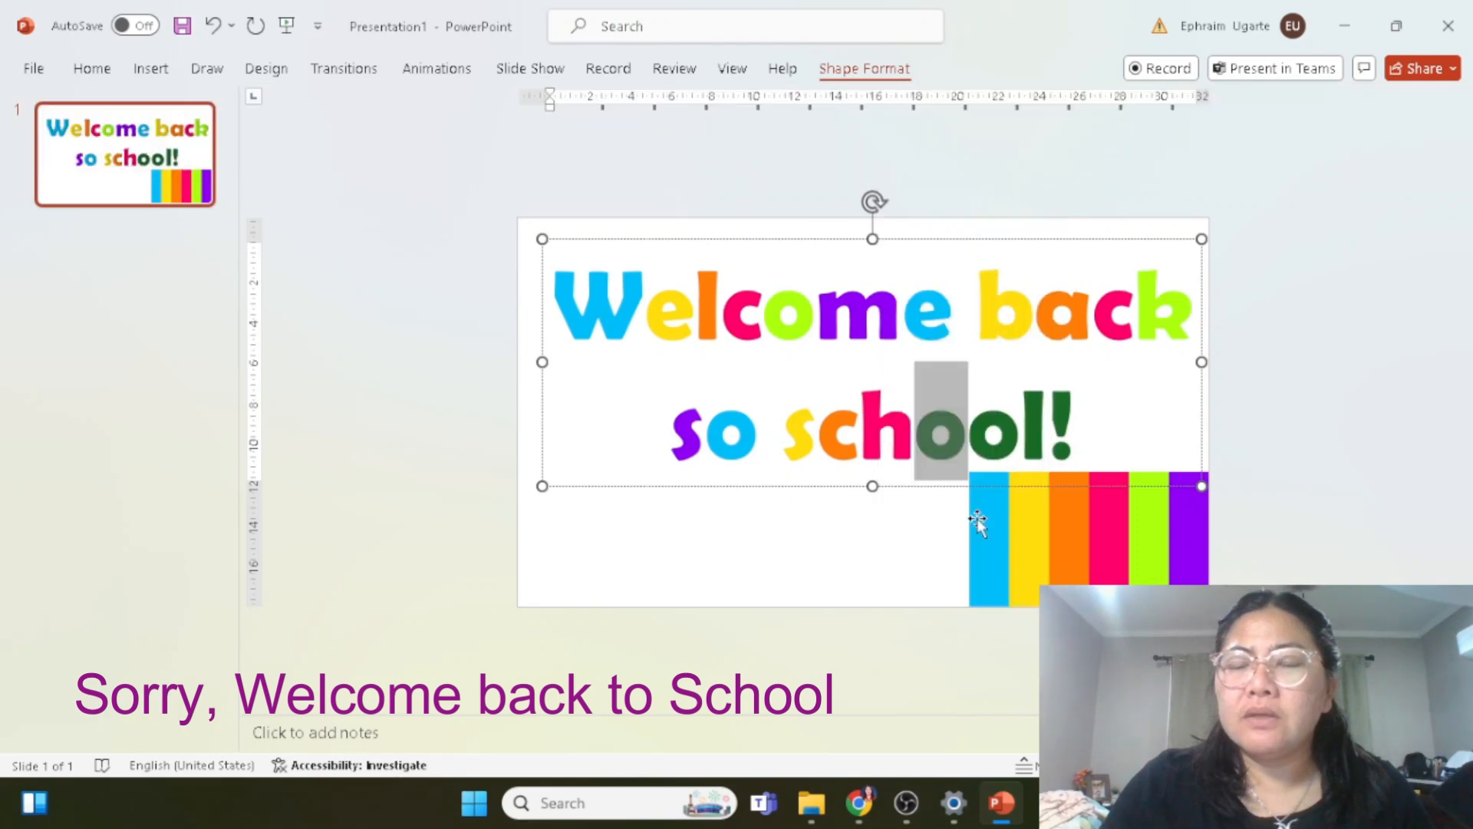
{"action": "left_click", "coordinate": [1146, 544]}
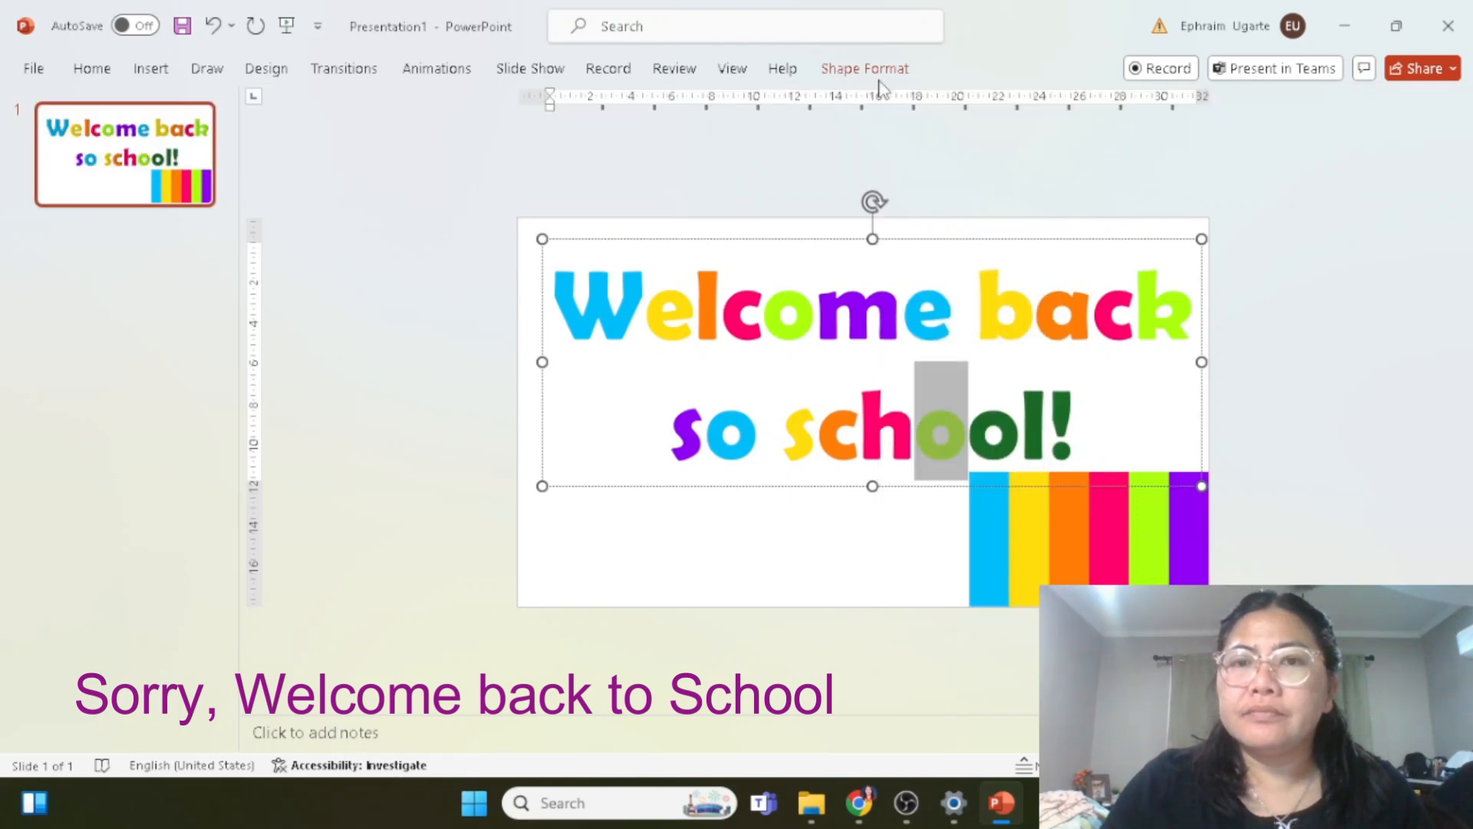
Step: Fill the second letter "o" of "school" with the purple sampled from the palette picture
{"action": "left_click", "coordinate": [884, 74]}
{"action": "left_click", "coordinate": [1013, 424]}
{"action": "left_click_drag", "start_coordinate": [1014, 425], "coordinate": [986, 431]}
{"action": "left_click", "coordinate": [864, 69]}
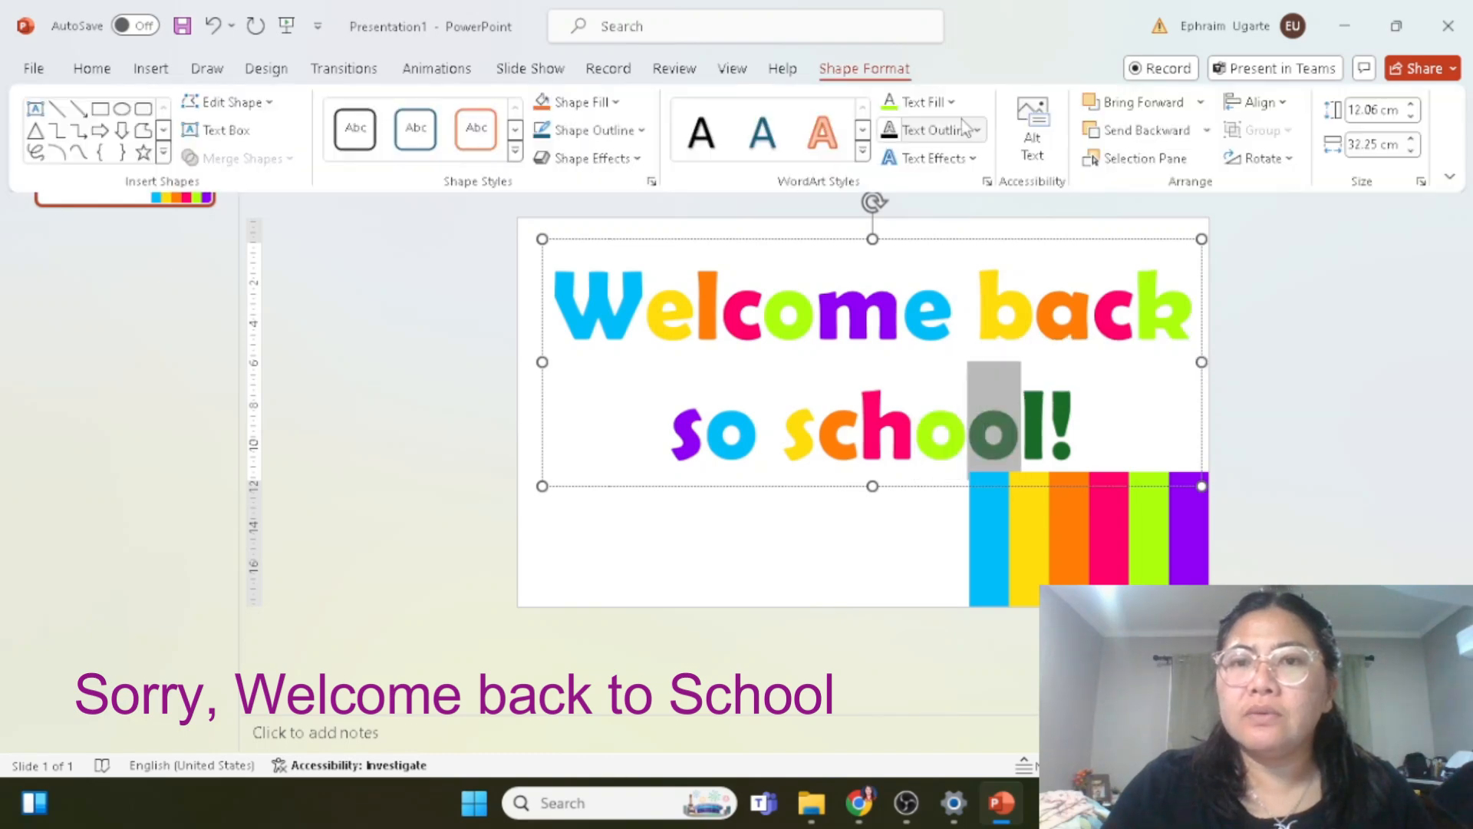
{"action": "left_click", "coordinate": [950, 101]}
{"action": "left_click", "coordinate": [983, 512]}
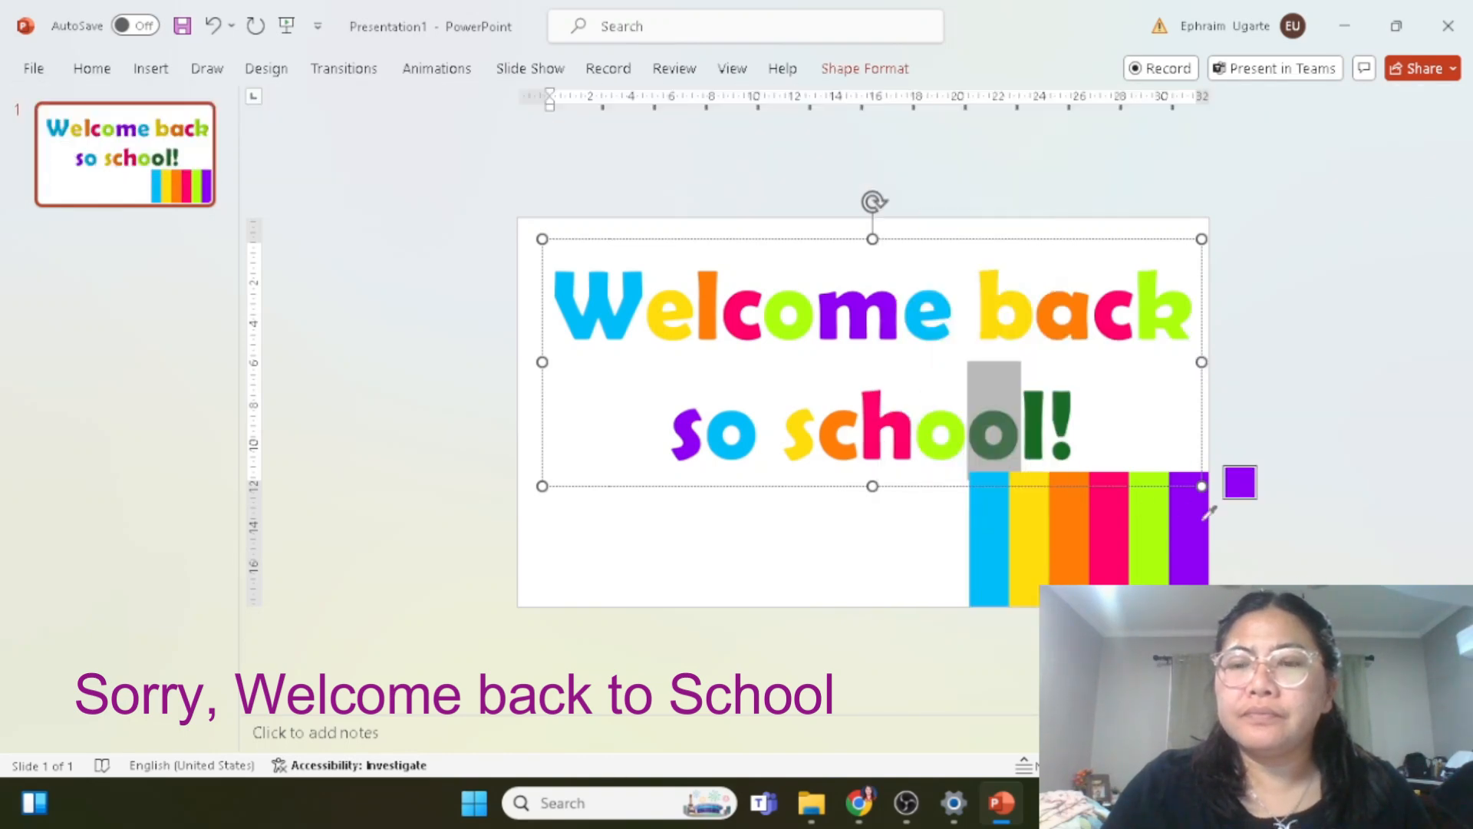
{"action": "left_click", "coordinate": [1203, 520]}
Step: Fill the letter "l" of "school" with the light blue sampled from the palette picture
{"action": "left_click", "coordinate": [1045, 424]}
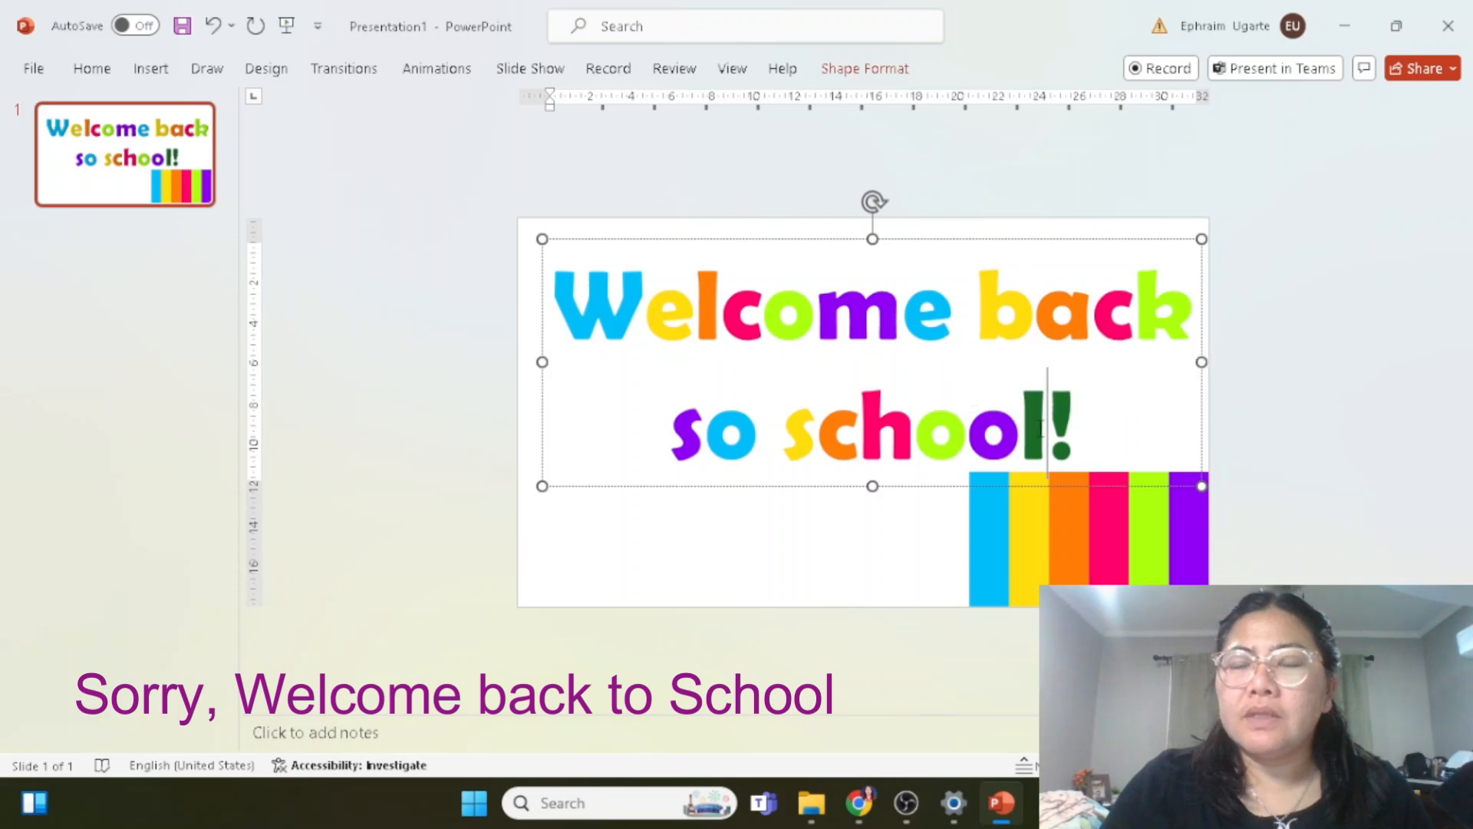
{"action": "left_click_drag", "start_coordinate": [1046, 424], "coordinate": [1032, 423]}
{"action": "left_click", "coordinate": [867, 69]}
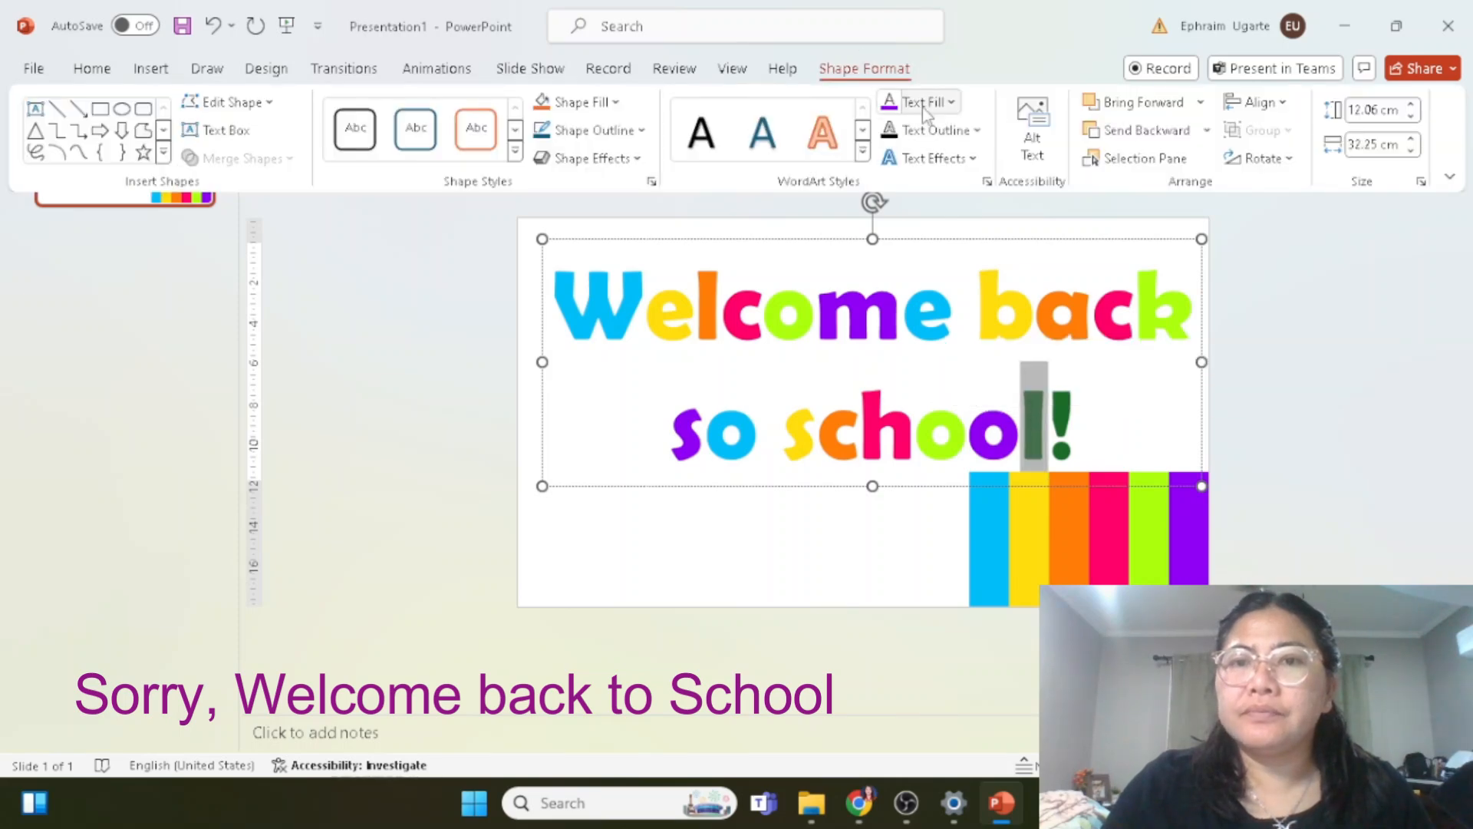
{"action": "left_click", "coordinate": [942, 102]}
{"action": "left_click", "coordinate": [929, 514]}
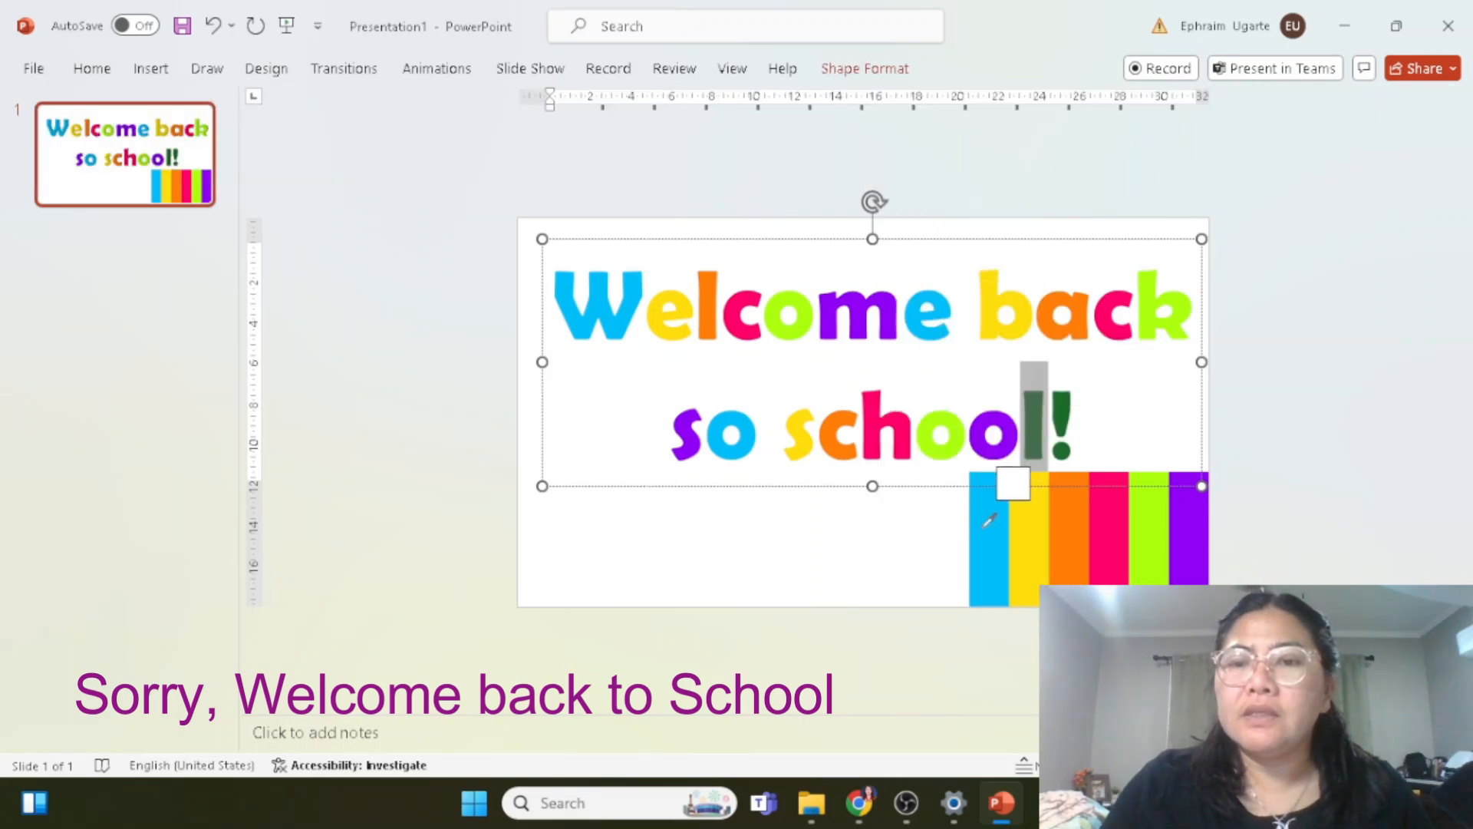
Step: Fill the exclamation mark after "school" with the yellow sampled from the palette picture
{"action": "left_click_drag", "start_coordinate": [1077, 423], "coordinate": [1059, 422]}
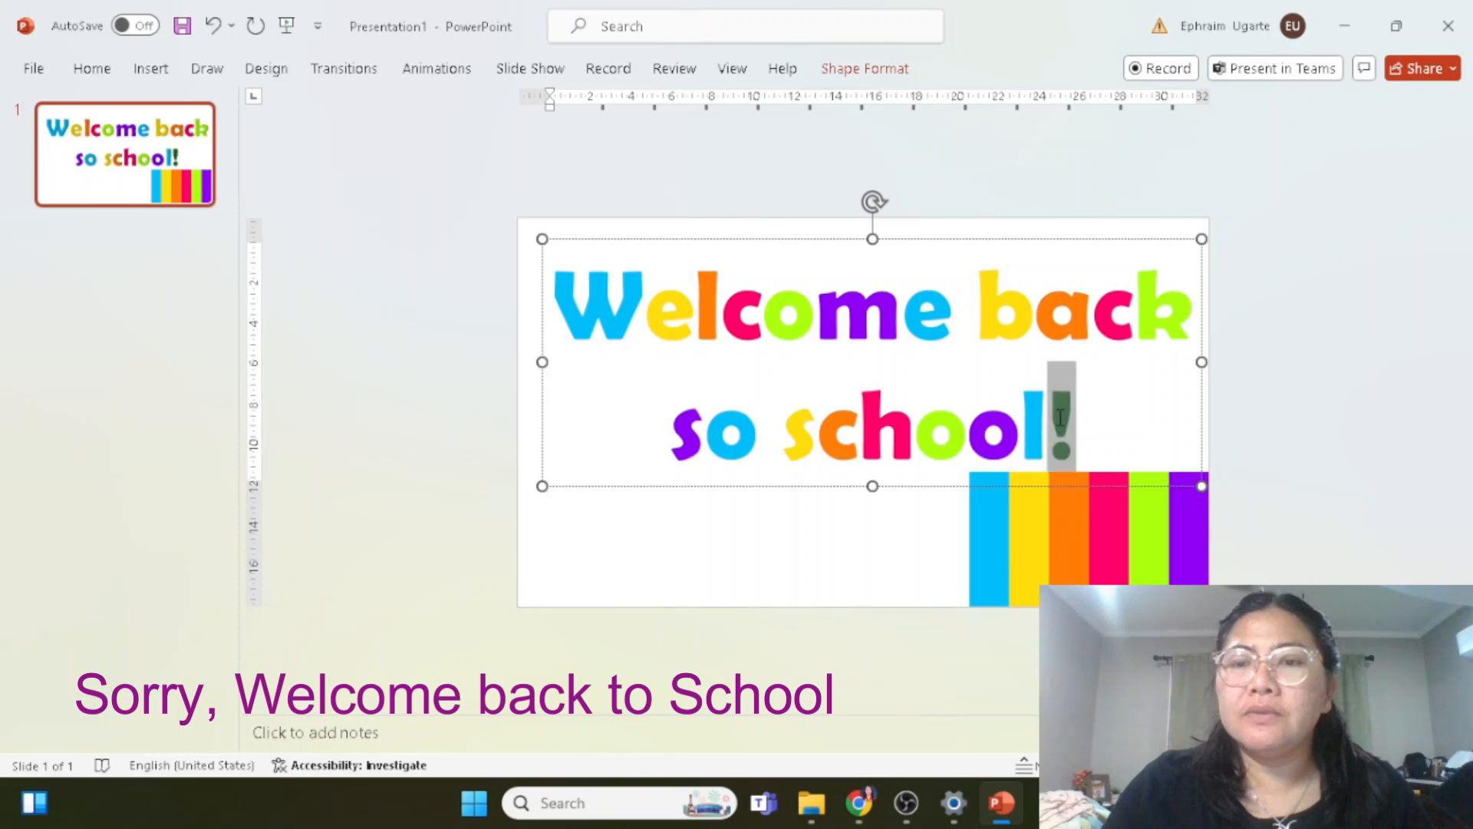
{"action": "left_click", "coordinate": [888, 74]}
{"action": "left_click", "coordinate": [943, 102]}
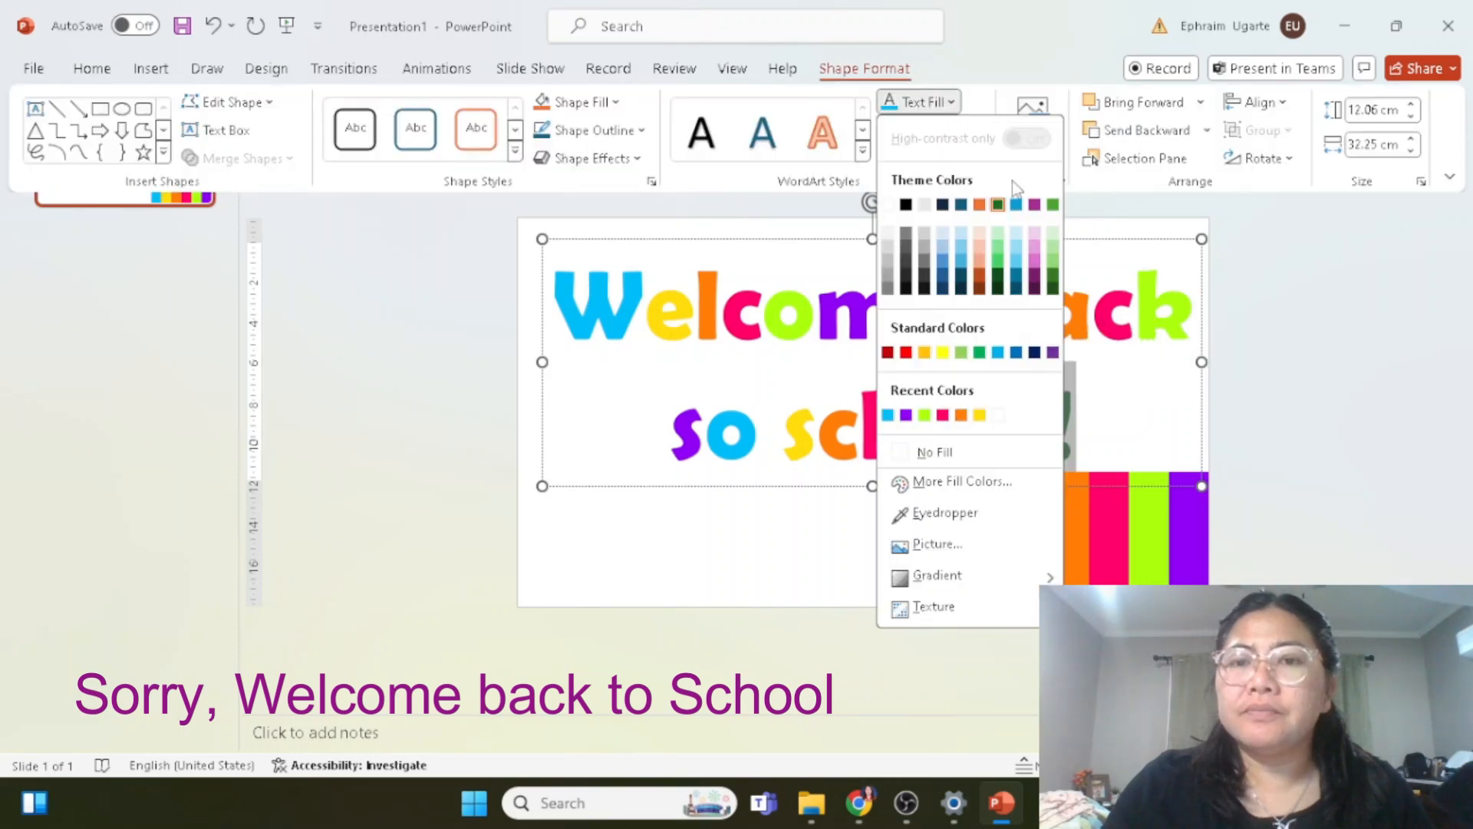
{"action": "left_click", "coordinate": [933, 510]}
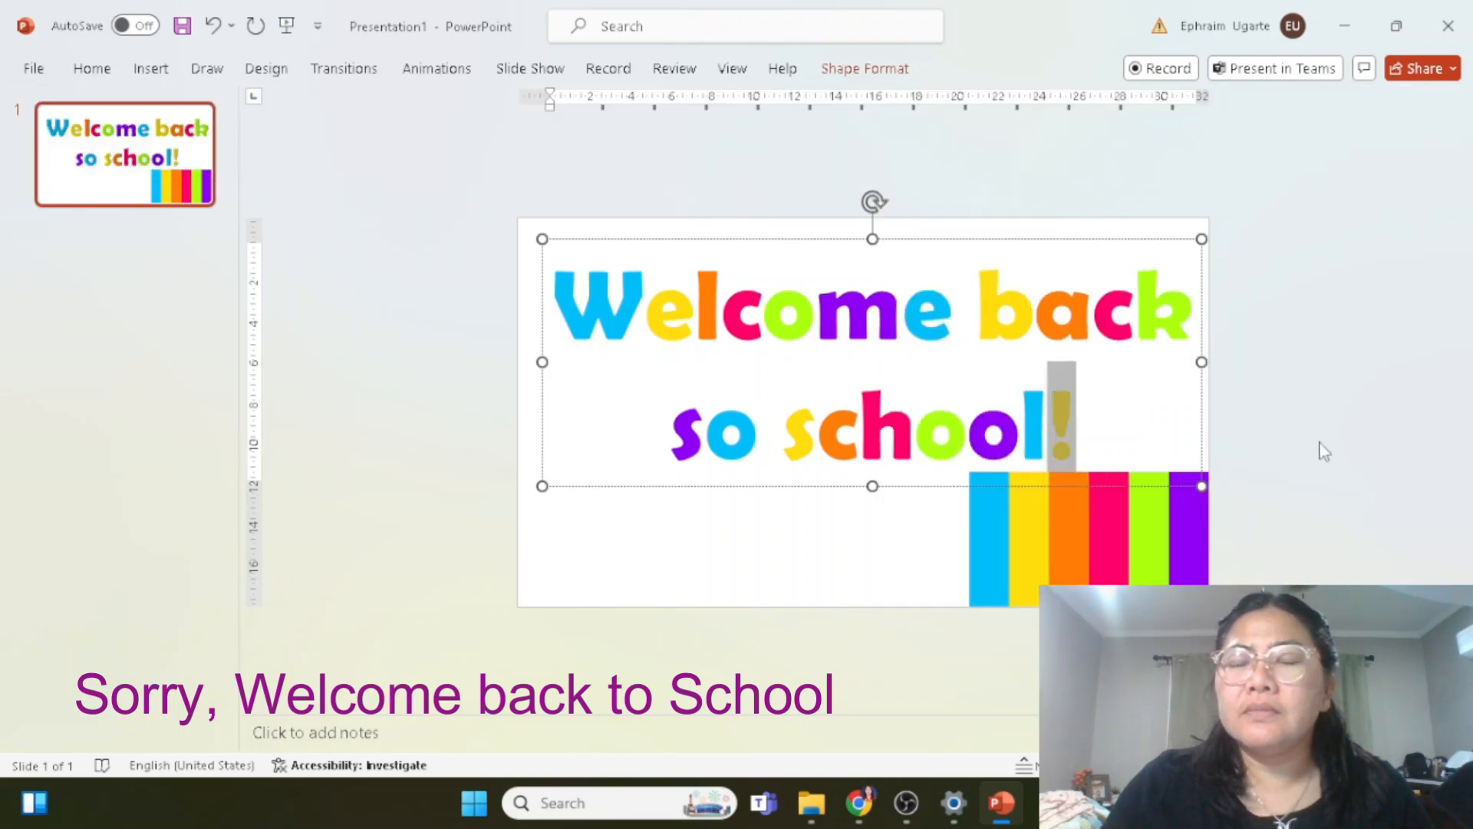
{"action": "left_click", "coordinate": [1342, 434]}
Step: Delete the color palette picture from the slide and select the whole welcome text box
{"action": "left_click", "coordinate": [1139, 522]}
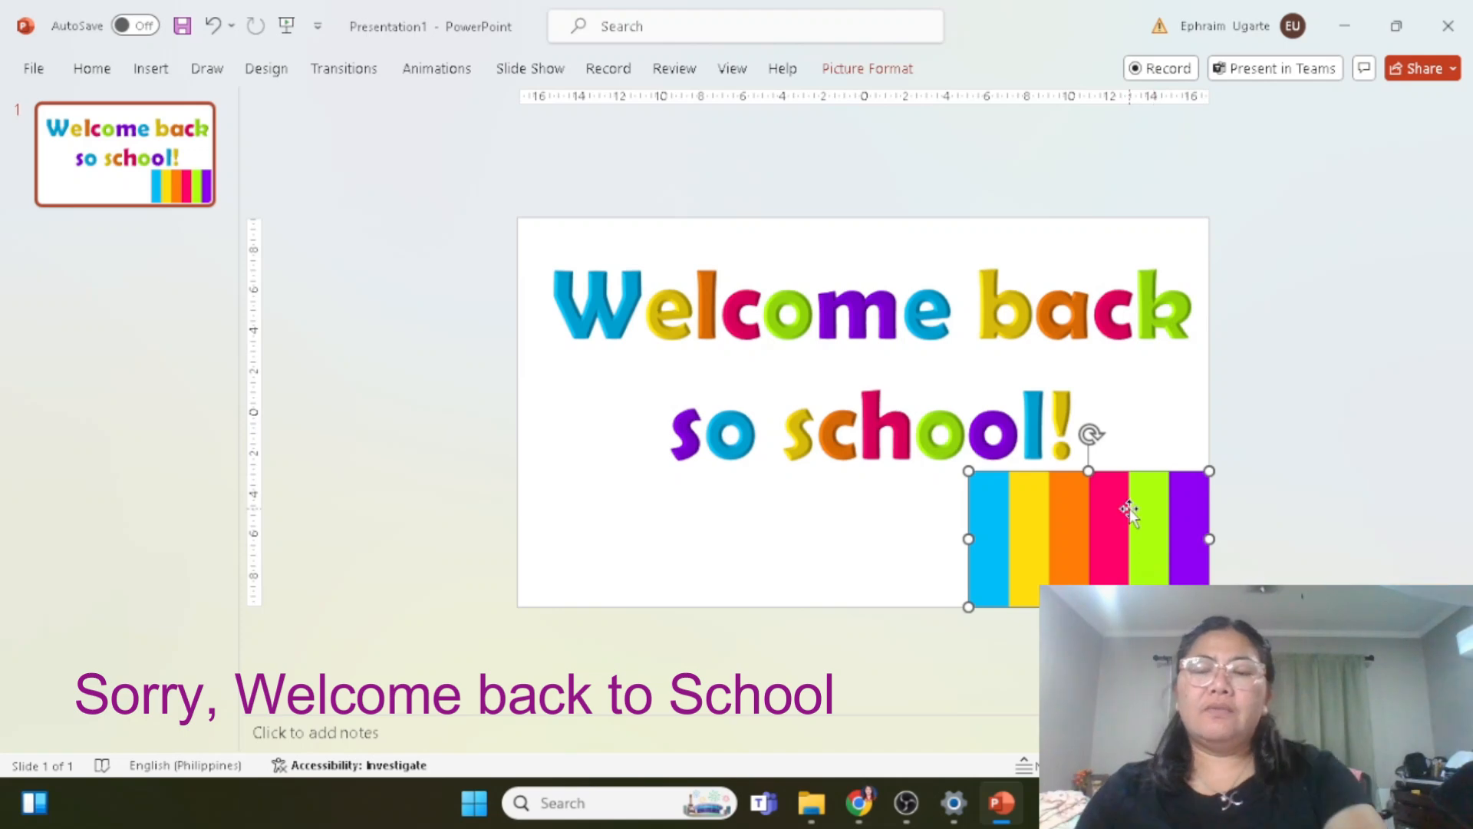
{"action": "key", "text": "Delete"}
{"action": "left_click", "coordinate": [1047, 285]}
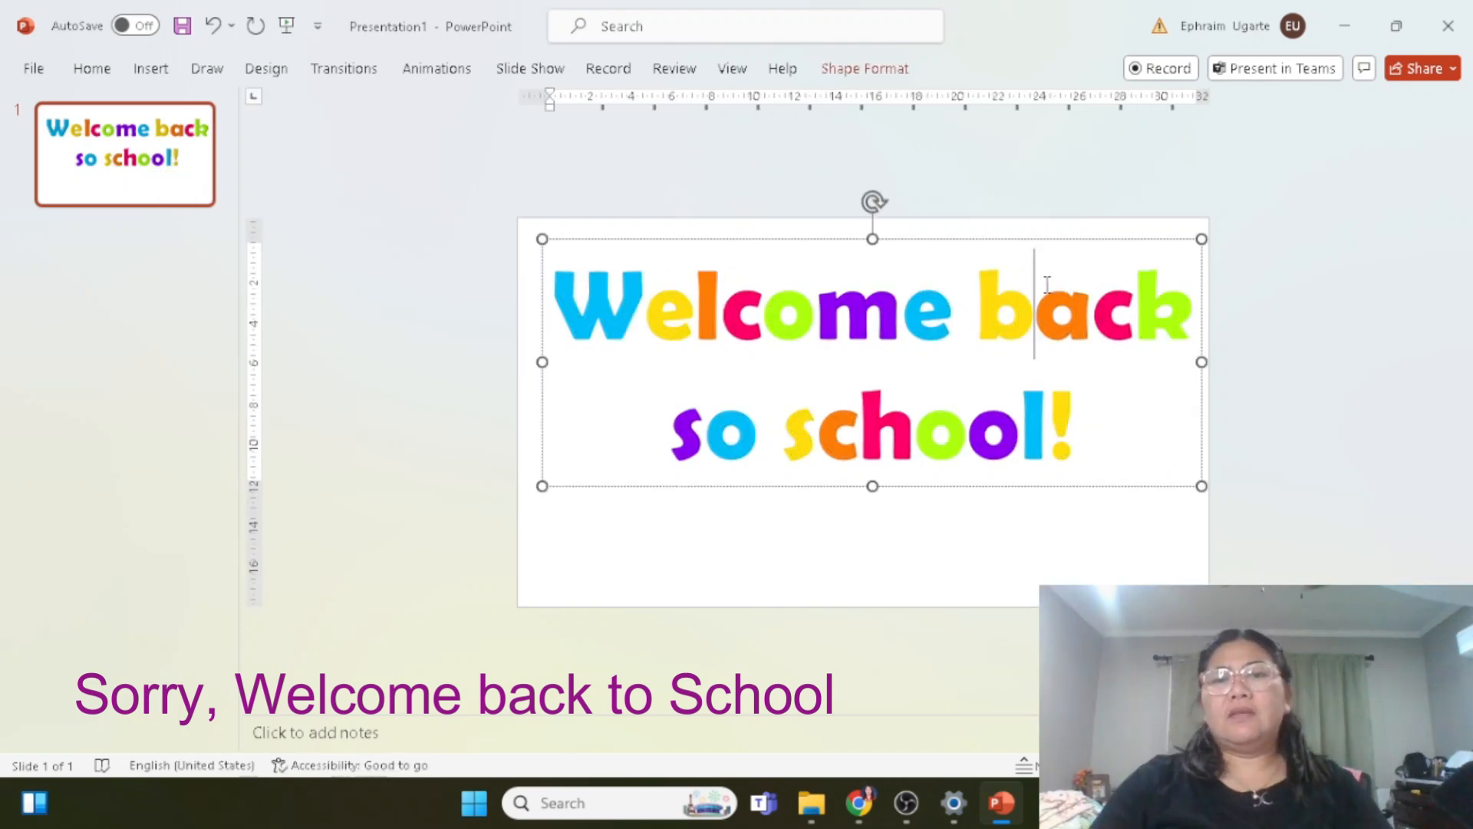
{"action": "left_click", "coordinate": [1056, 239]}
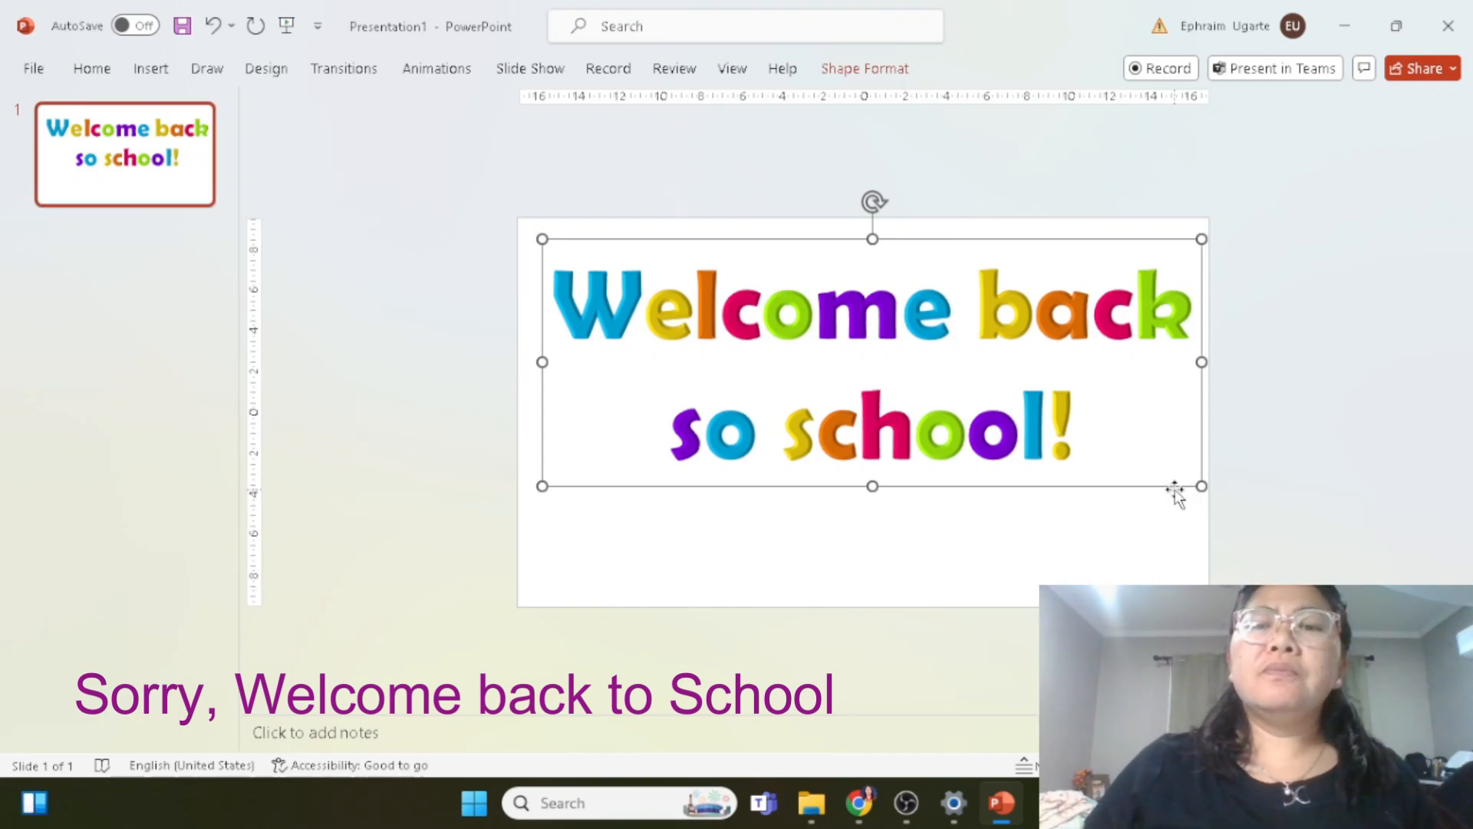
Step: Duplicate the slide and replace "Welcome" on the copy with "Science" letter by letter, keeping the letter colors
{"action": "right_click", "coordinate": [146, 154]}
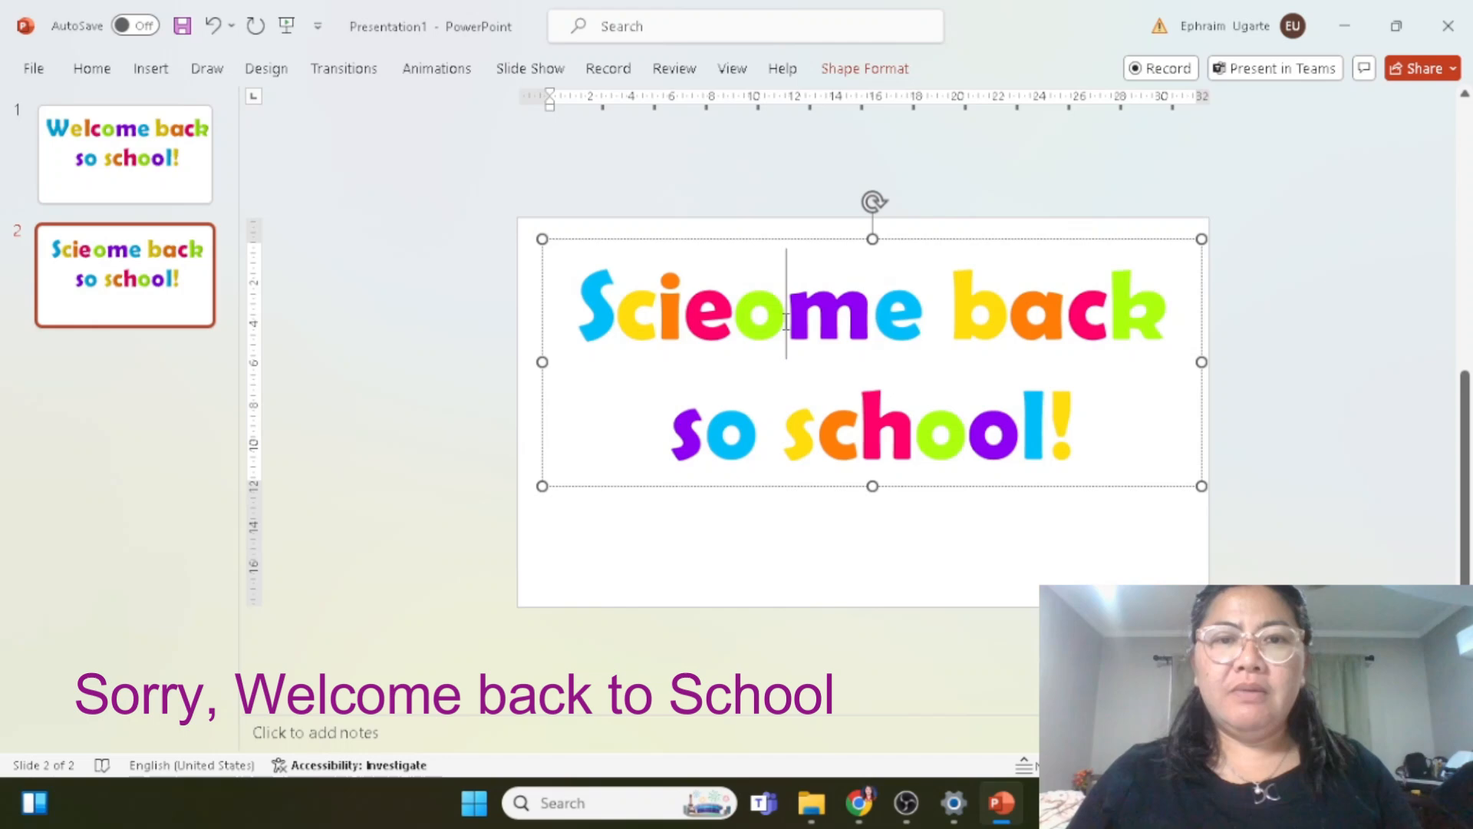
{"action": "left_click_drag", "start_coordinate": [785, 322], "coordinate": [736, 322]}
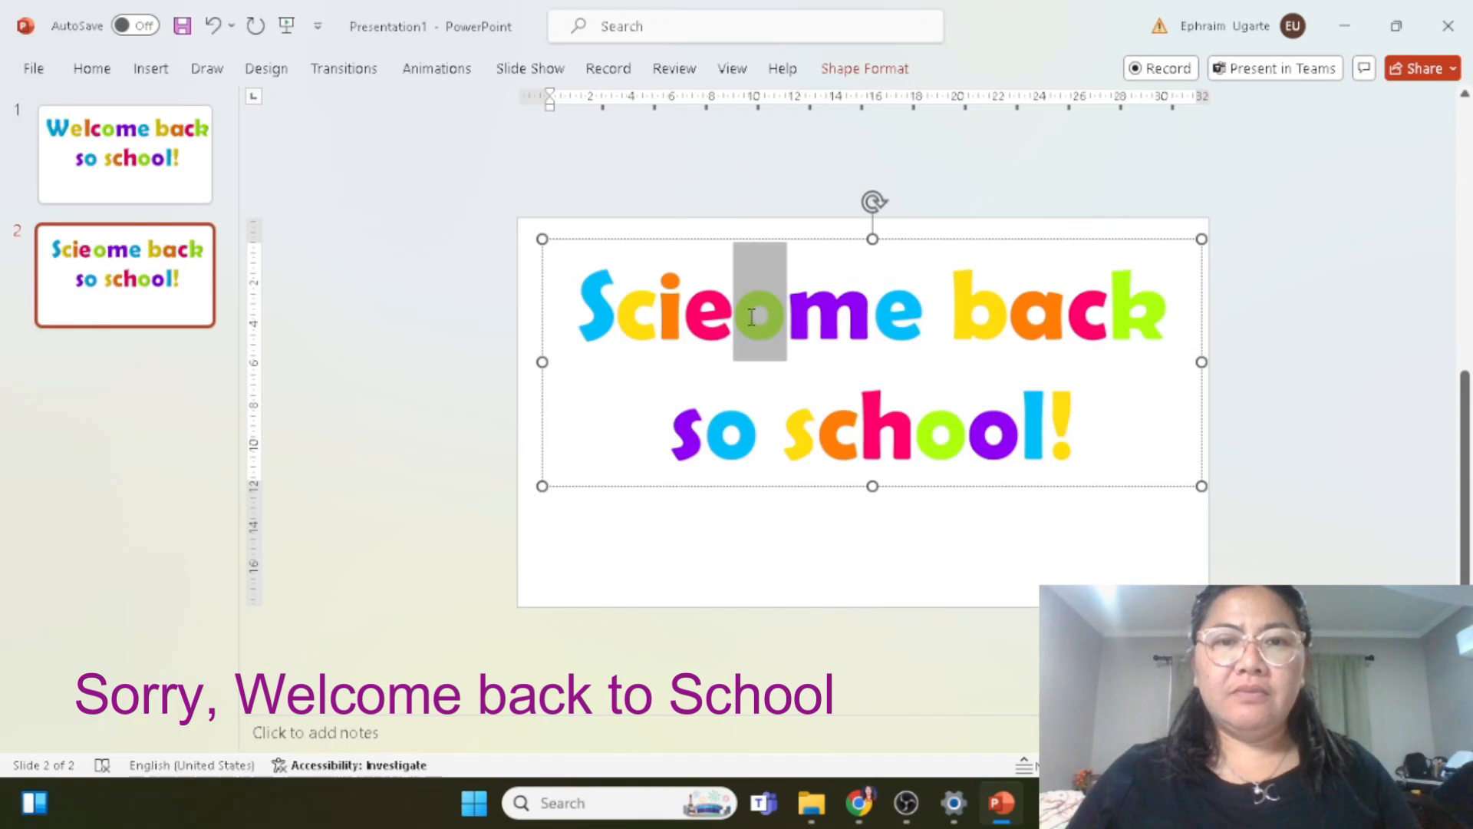
{"action": "type", "text": "n"}
{"action": "left_click_drag", "start_coordinate": [874, 319], "coordinate": [789, 319]}
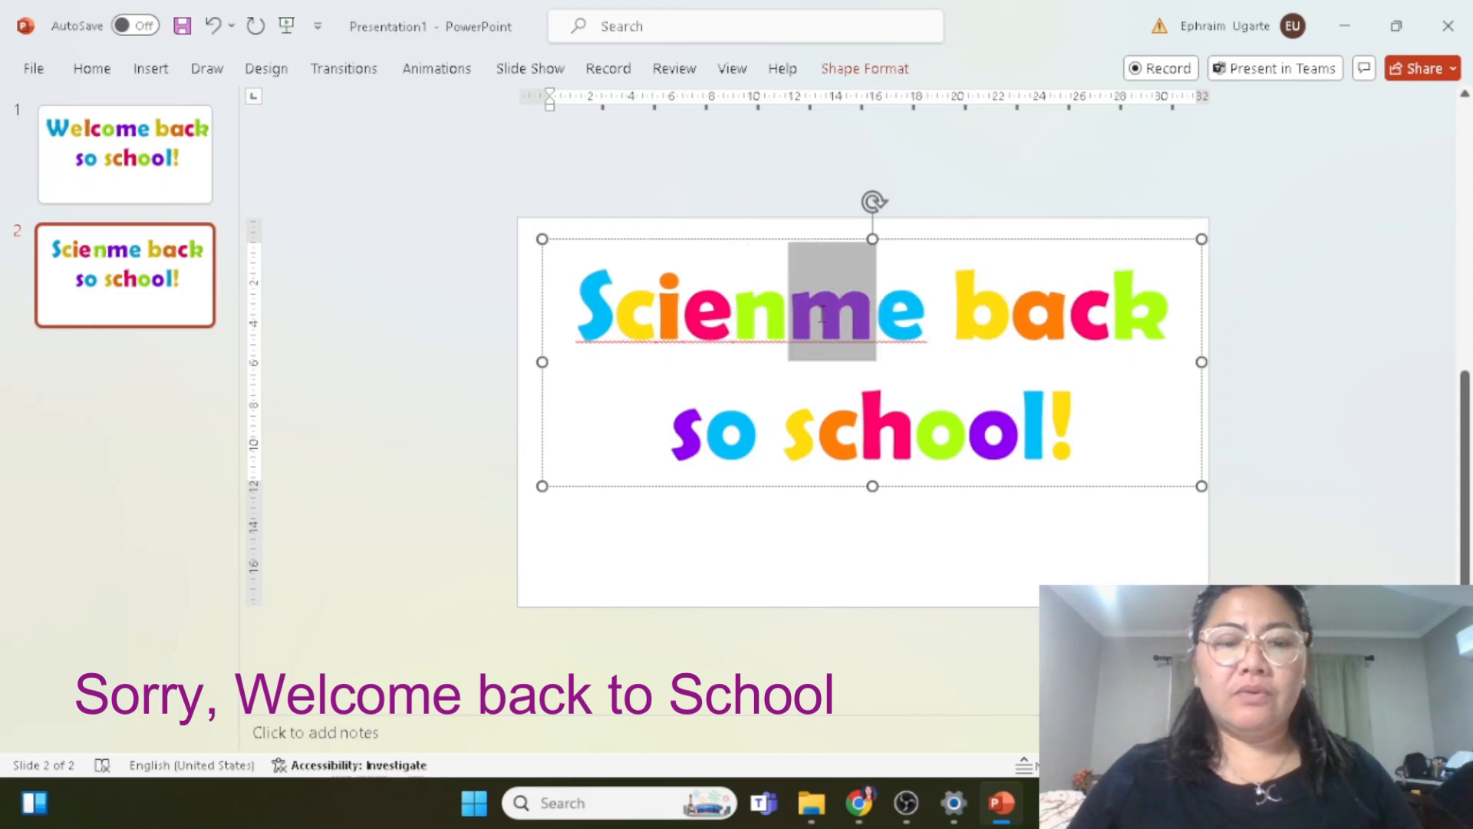
{"action": "type", "text": "n"}
{"action": "left_click_drag", "start_coordinate": [909, 323], "coordinate": [803, 322]}
{"action": "type", "text": "c"}
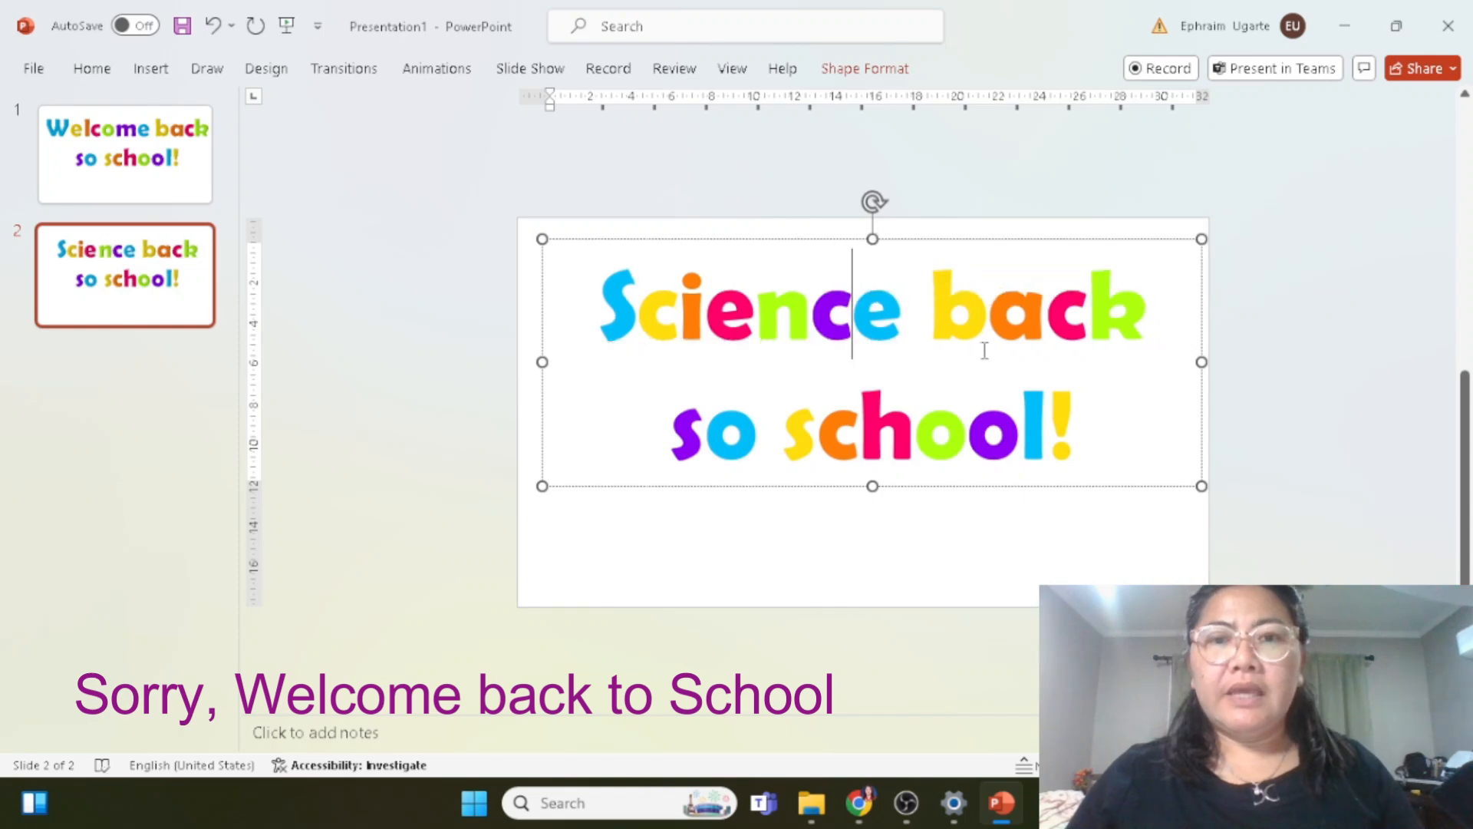
Step: Replace "back so" on the second slide with "Lesson" letter by letter, removing the line break and keeping the letter colors
{"action": "left_click_drag", "start_coordinate": [988, 303], "coordinate": [1059, 326]}
{"action": "type", "text": "Les"}
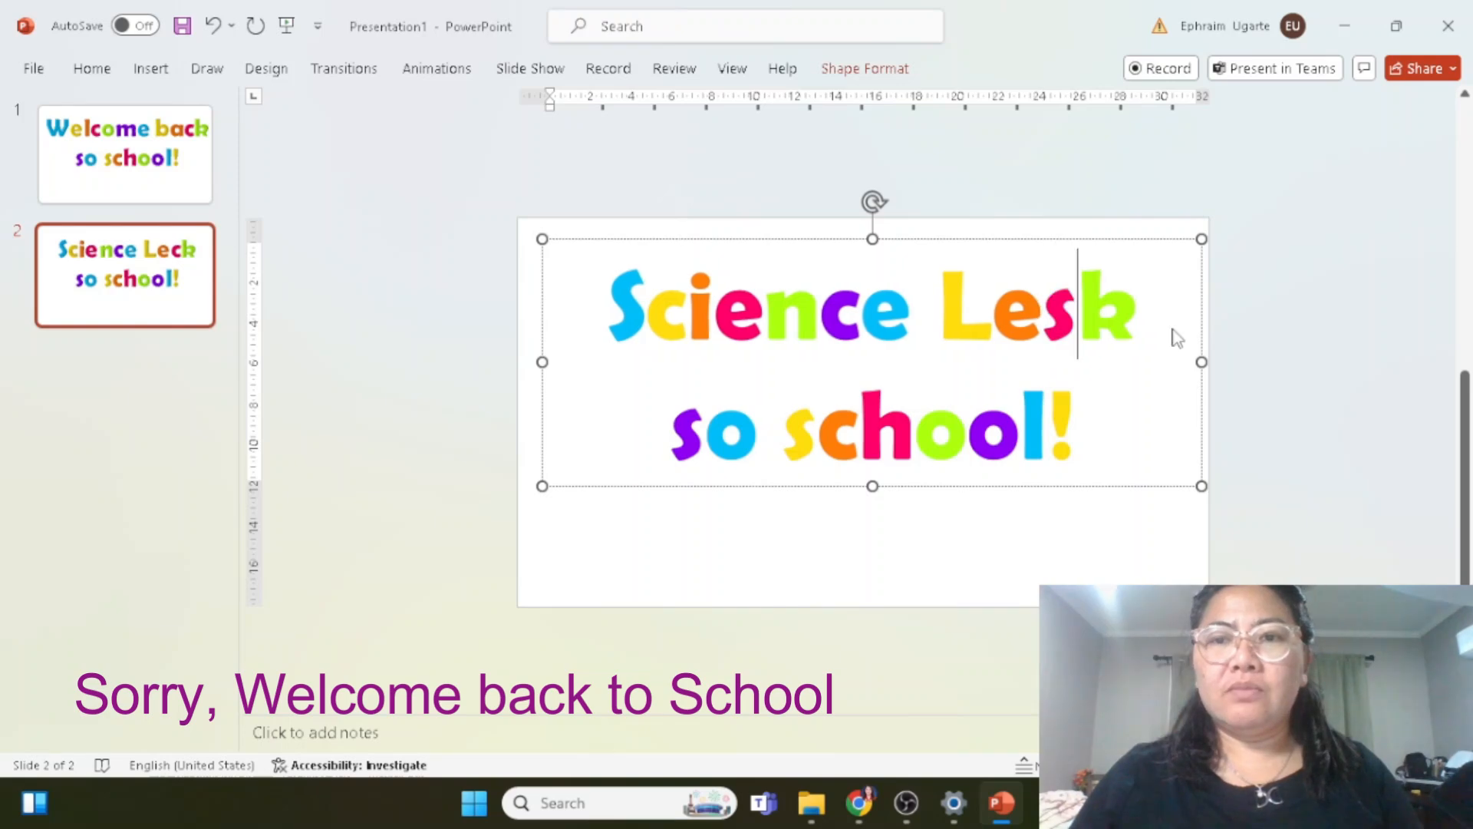
{"action": "left_click_drag", "start_coordinate": [1151, 327], "coordinate": [1079, 322]}
{"action": "type", "text": "s"}
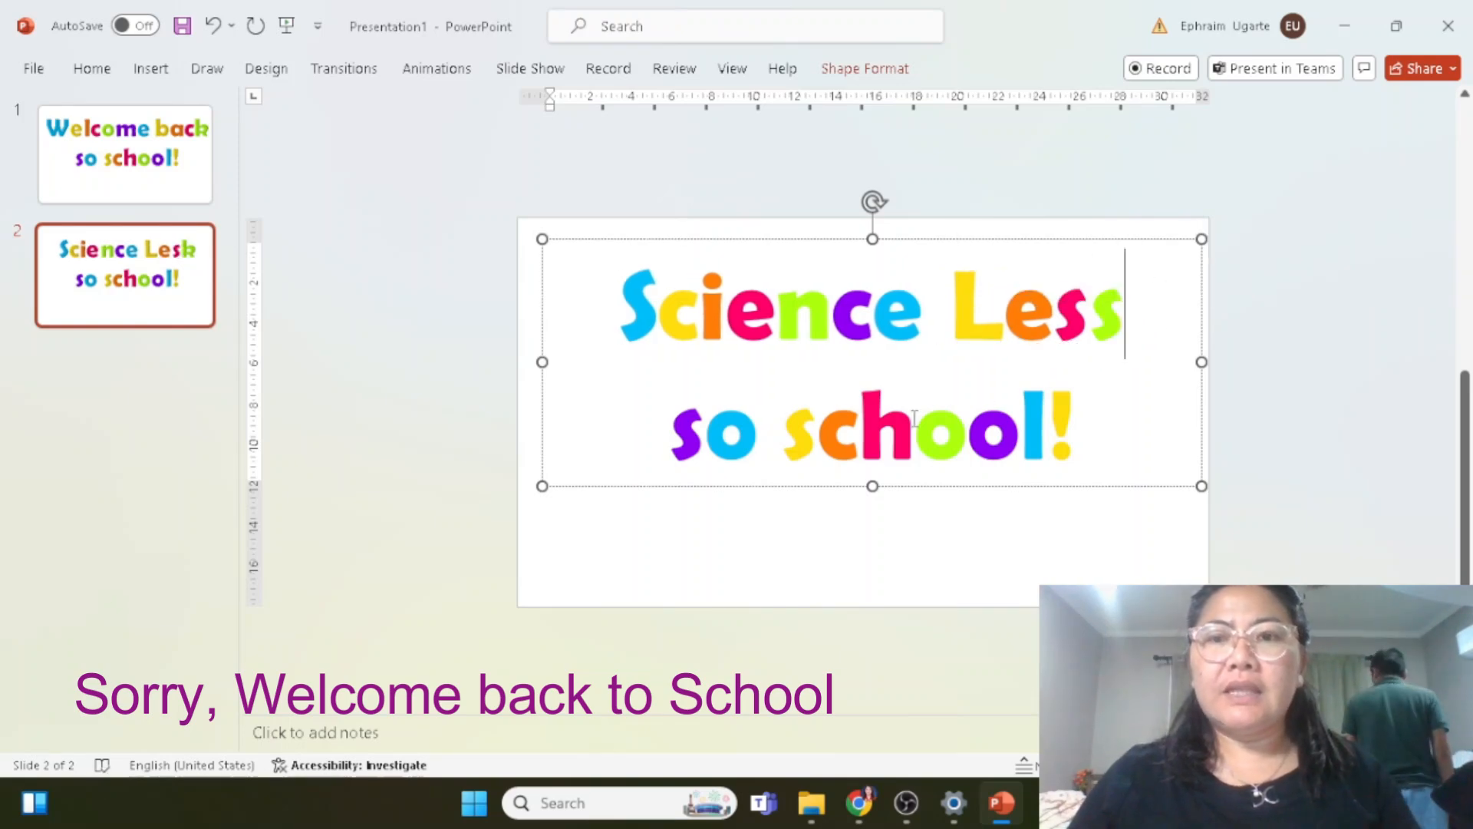
{"action": "key", "text": "BackSpace"}
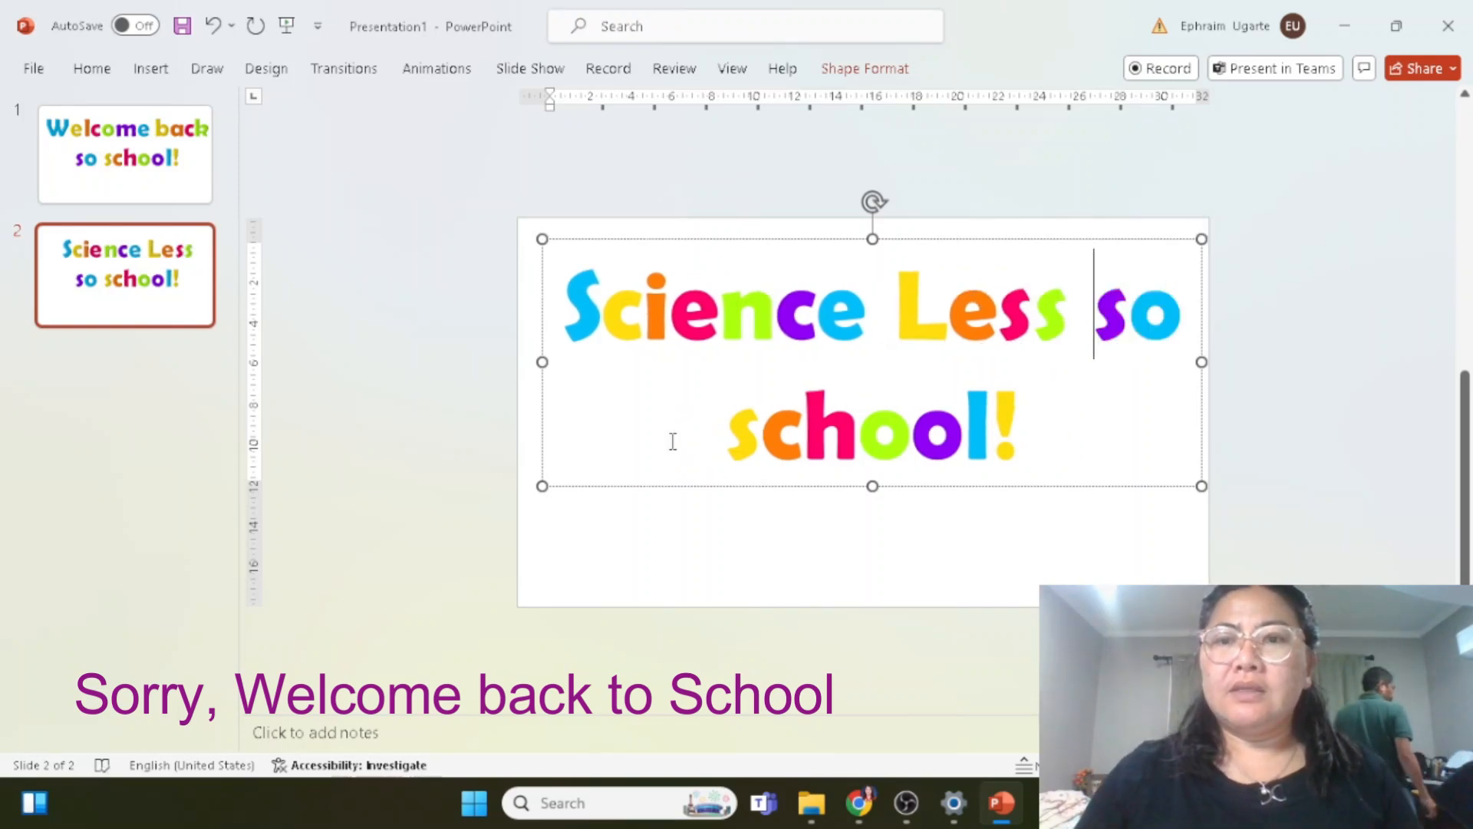
{"action": "key", "text": "BackSpace"}
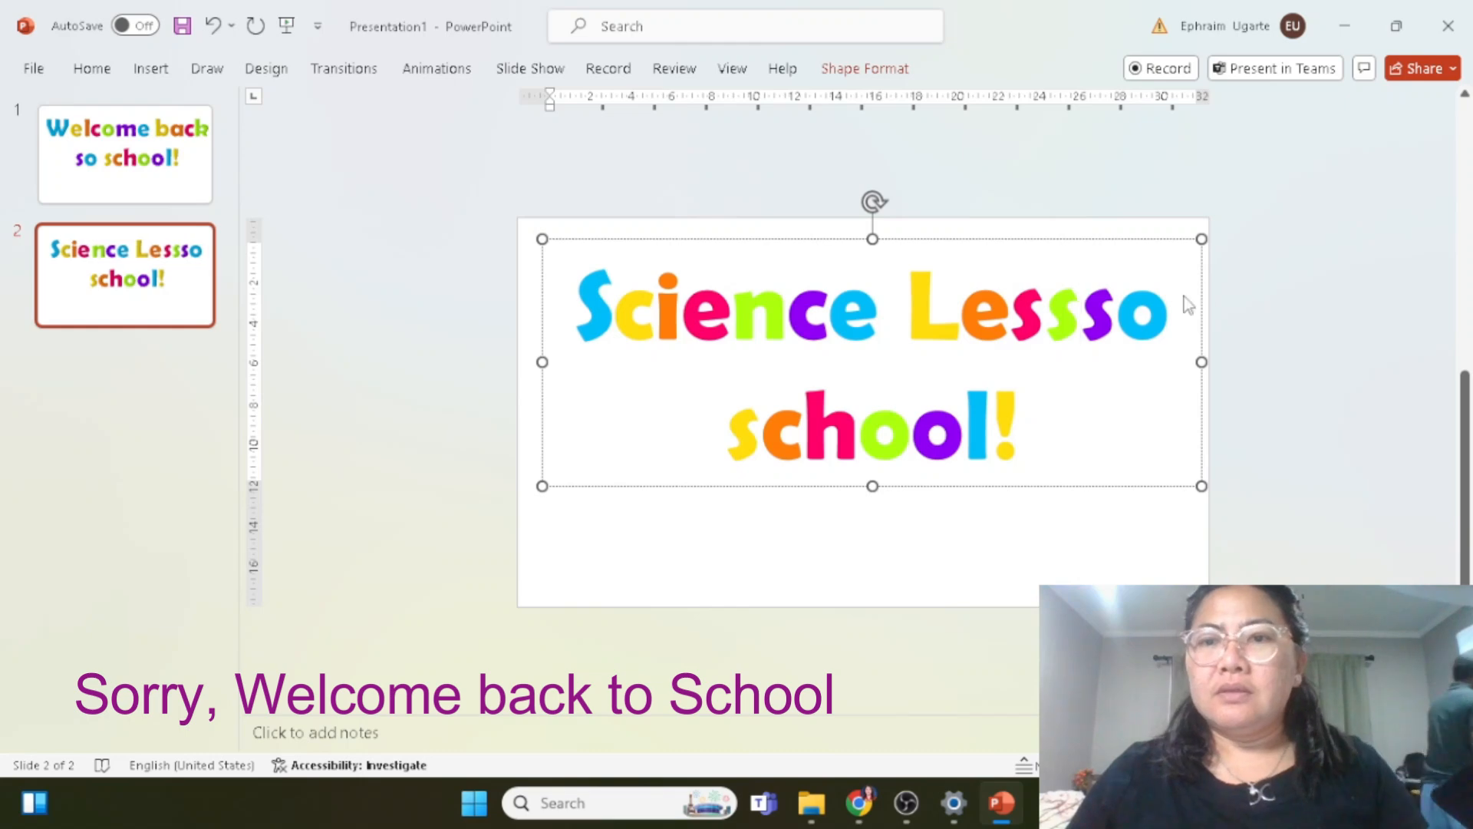
{"action": "left_click_drag", "start_coordinate": [1116, 322], "coordinate": [1178, 323]}
{"action": "type", "text": "o"}
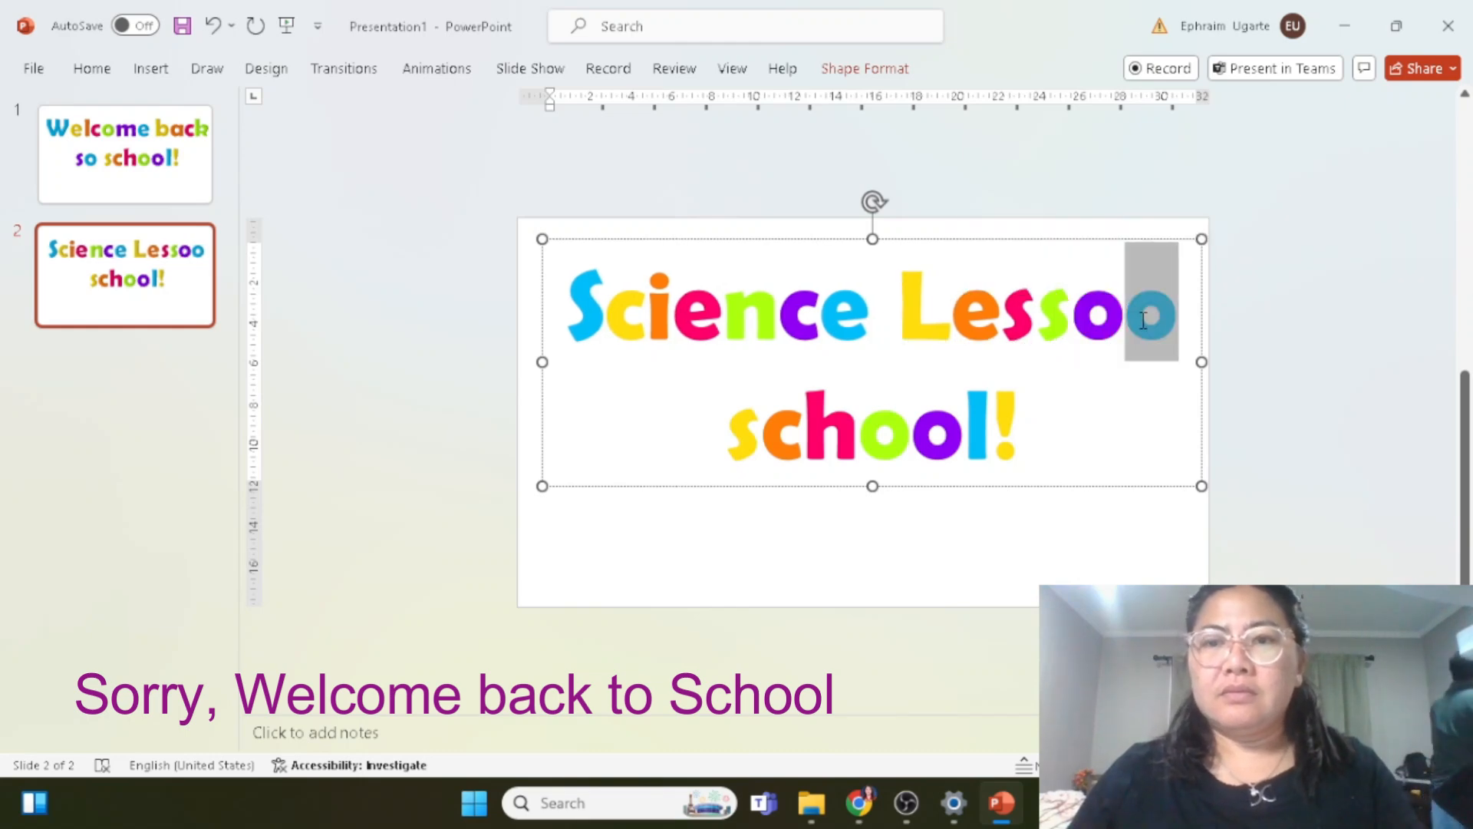
{"action": "type", "text": "n"}
Step: Delete "school!" below "Science Lesson" on the second slide and return to the first slide
{"action": "left_click_drag", "start_coordinate": [833, 431], "coordinate": [1223, 435]}
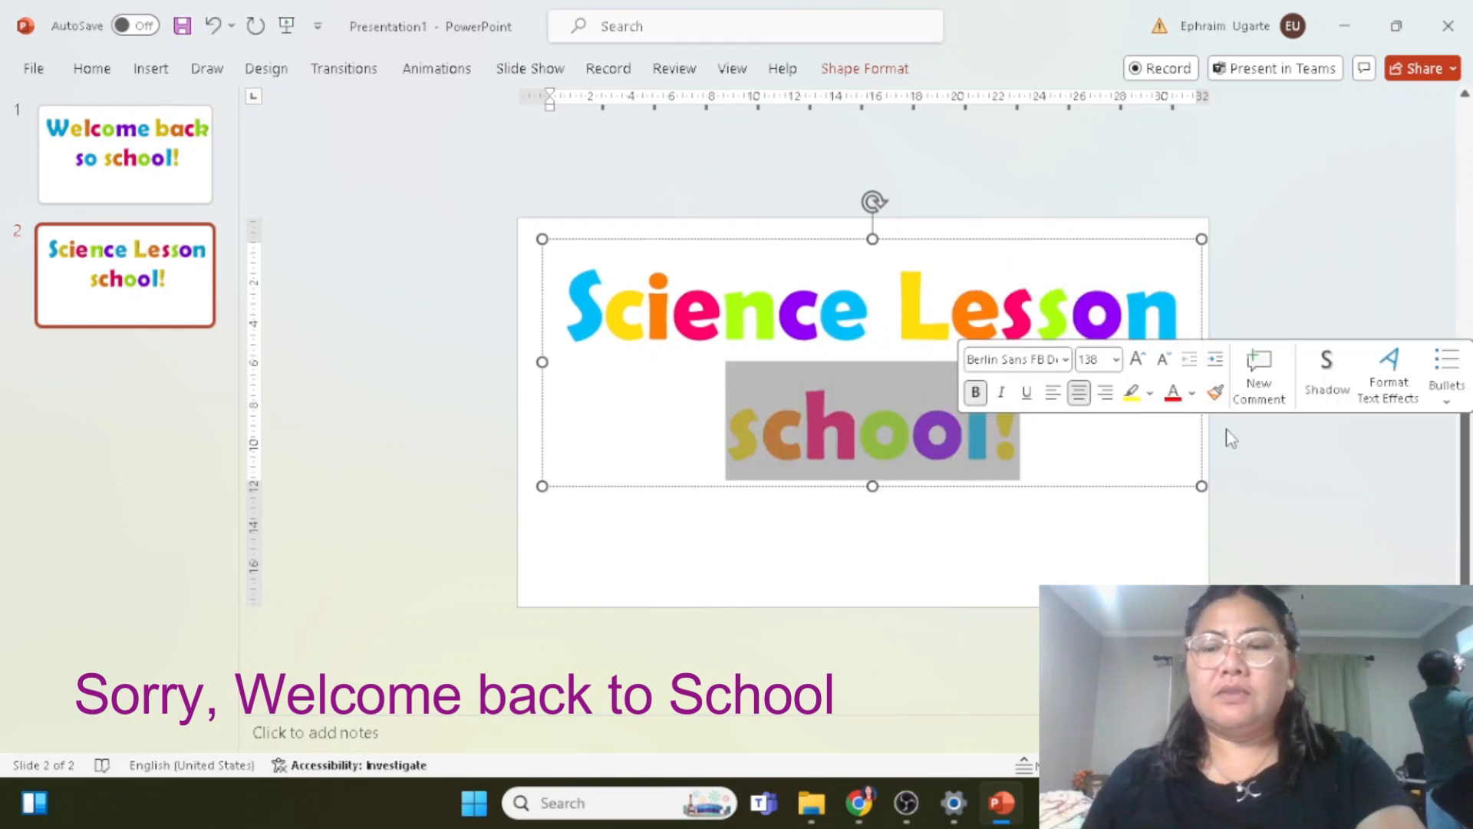
{"action": "key", "text": "BackSpace"}
{"action": "key", "text": "BackSpace"}
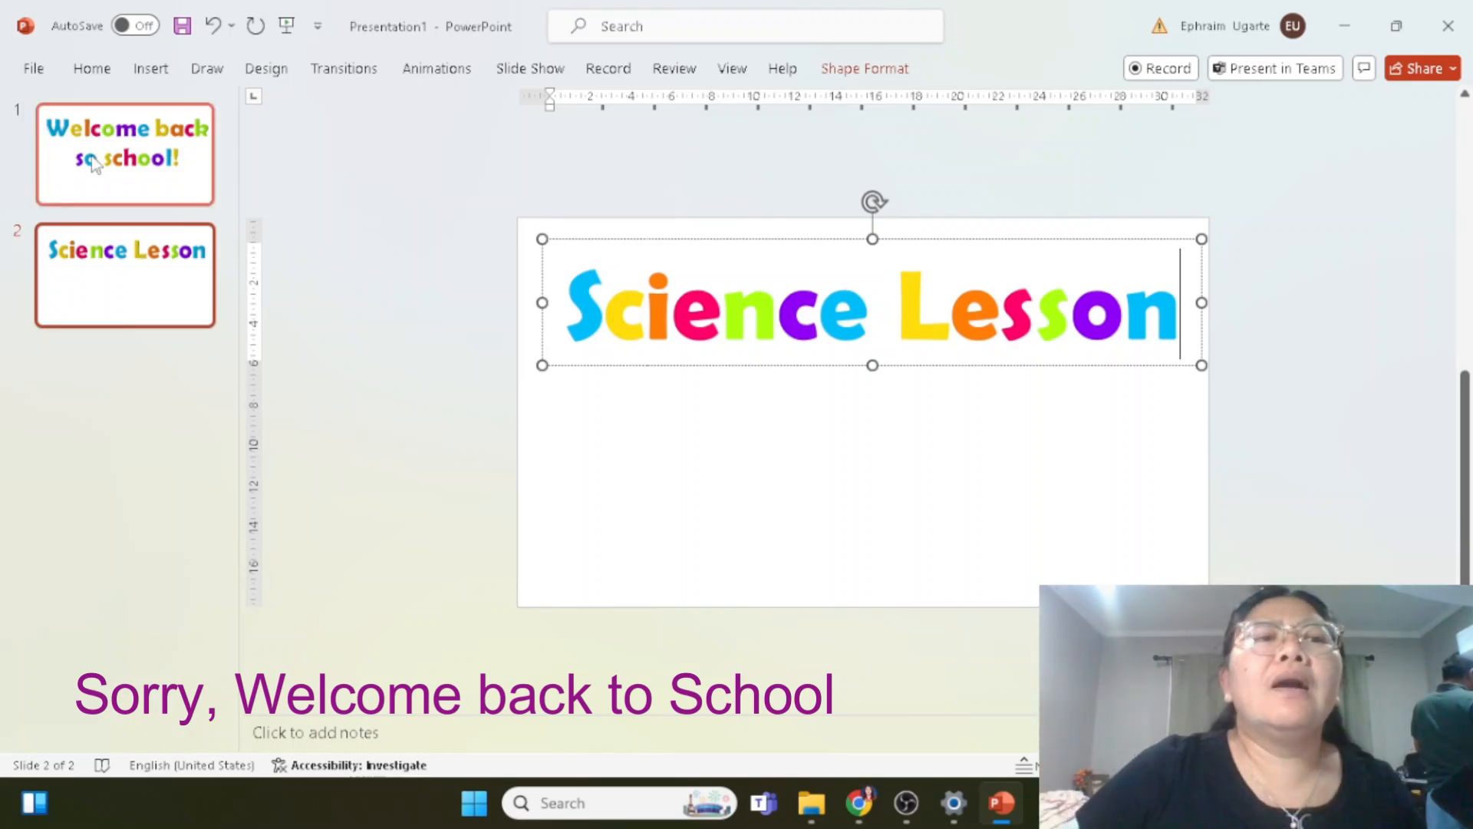
{"action": "left_click", "coordinate": [116, 157]}
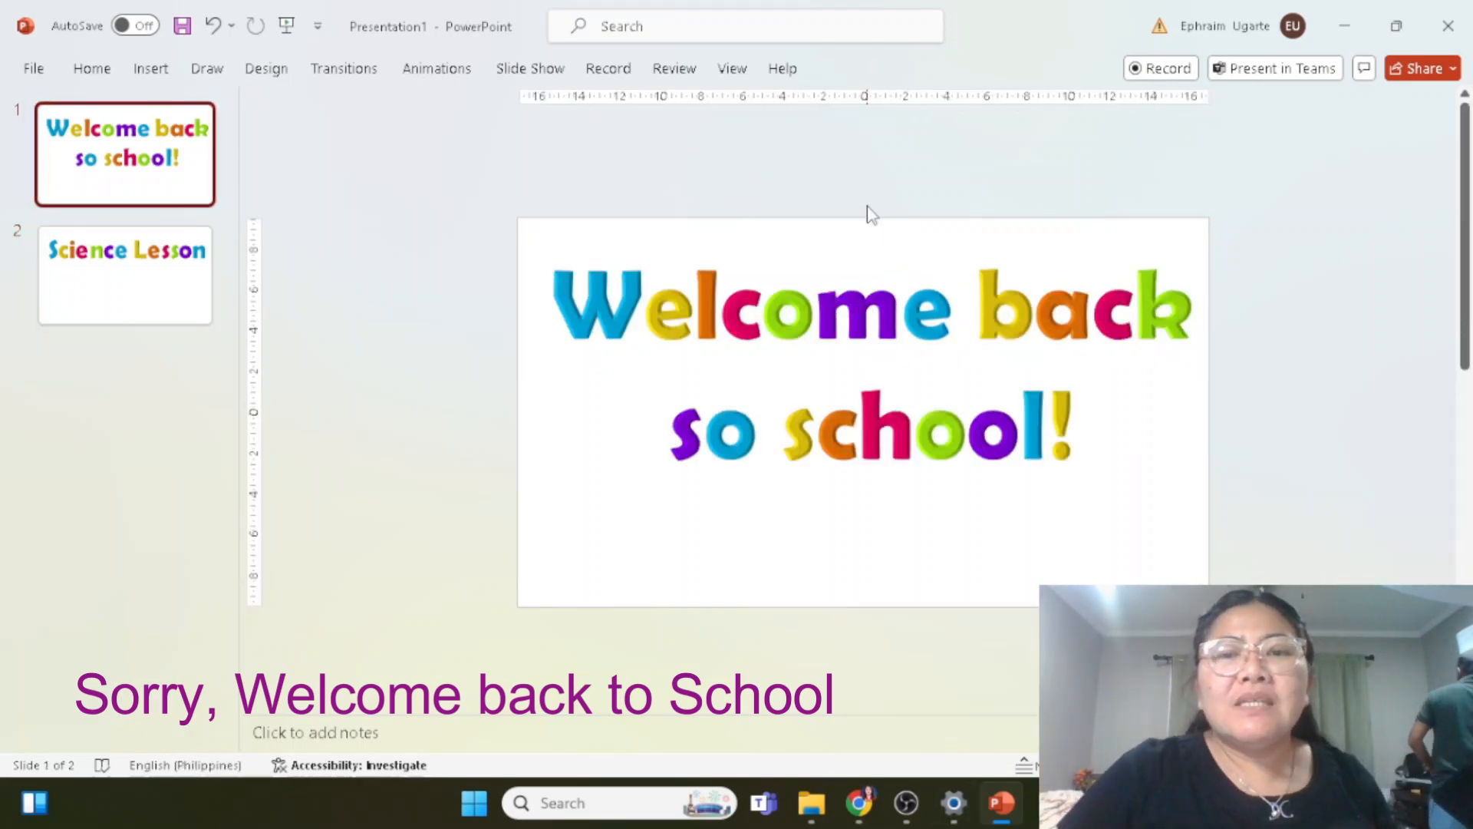